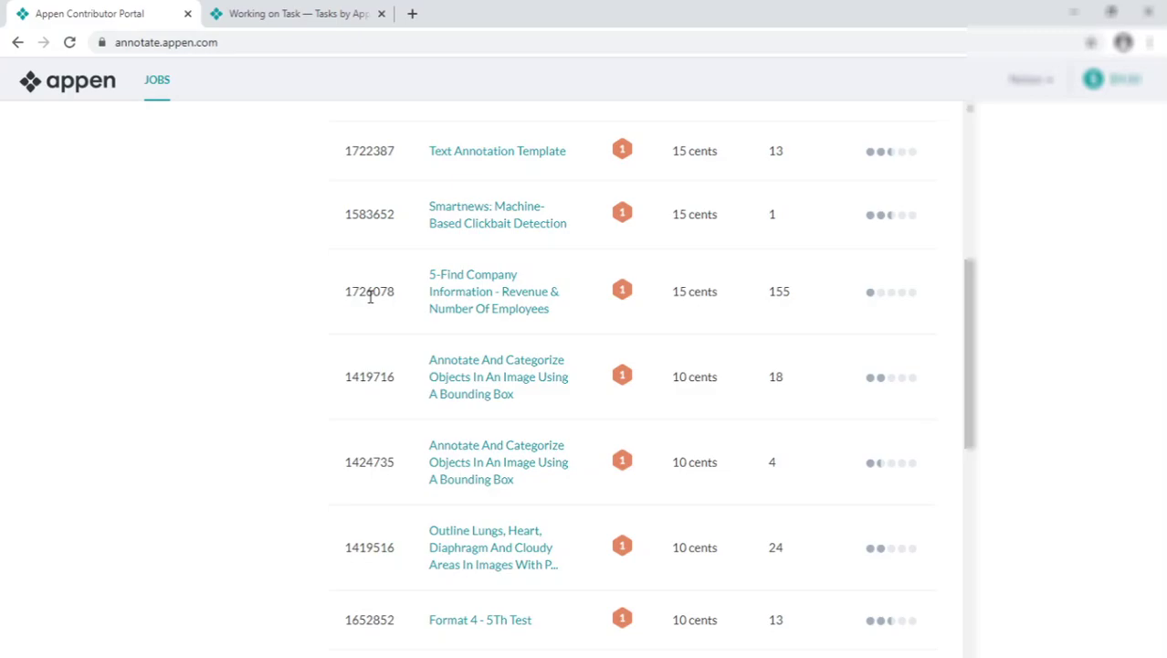
Review the job ID, required level and payment of the "5-Find Company Information - Revenue & Number Of Employees" job listing
{"action": "double_click", "coordinate": [370, 296]}
{"action": "left_click", "coordinate": [369, 296]}
{"action": "left_click", "coordinate": [548, 308]}
{"action": "mouse_move", "coordinate": [614, 298]}
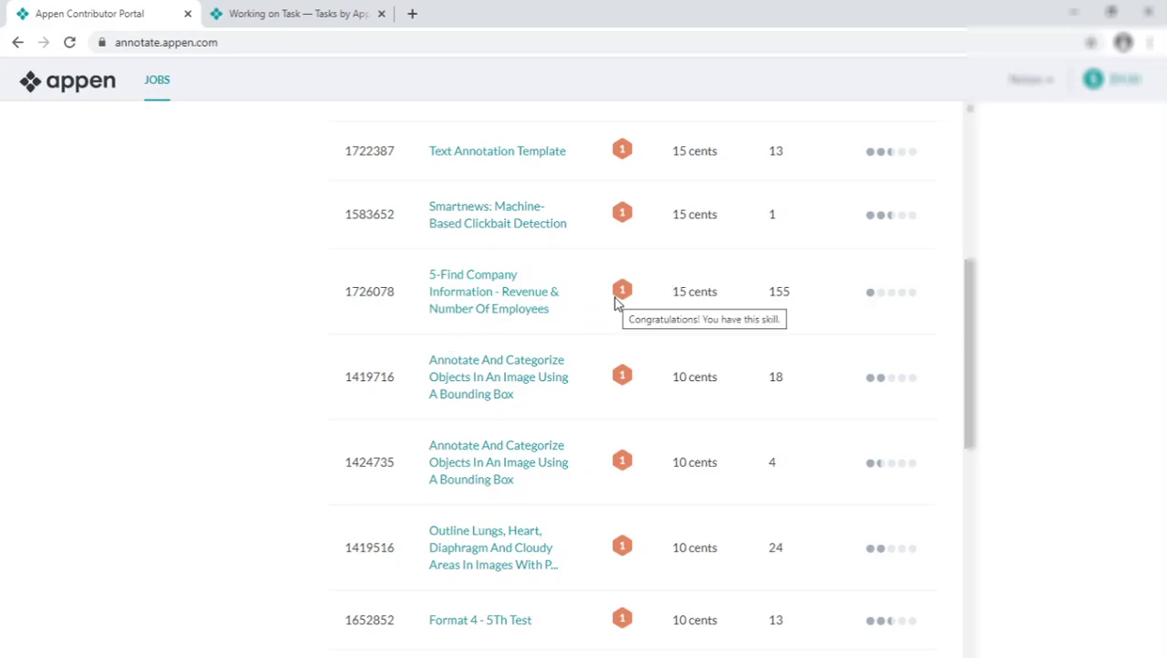
{"action": "left_click_drag", "start_coordinate": [670, 293], "coordinate": [720, 298]}
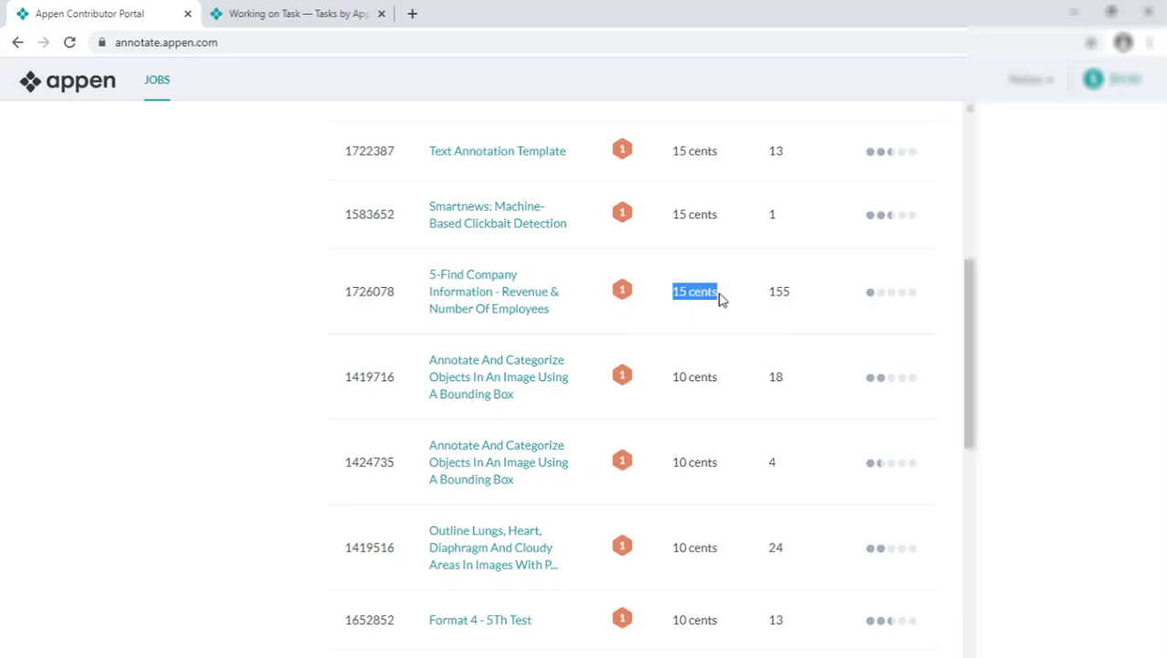
{"action": "double_click", "coordinate": [380, 290]}
Switch to the working page of the company information job and expand its instructions
{"action": "left_click", "coordinate": [316, 14]}
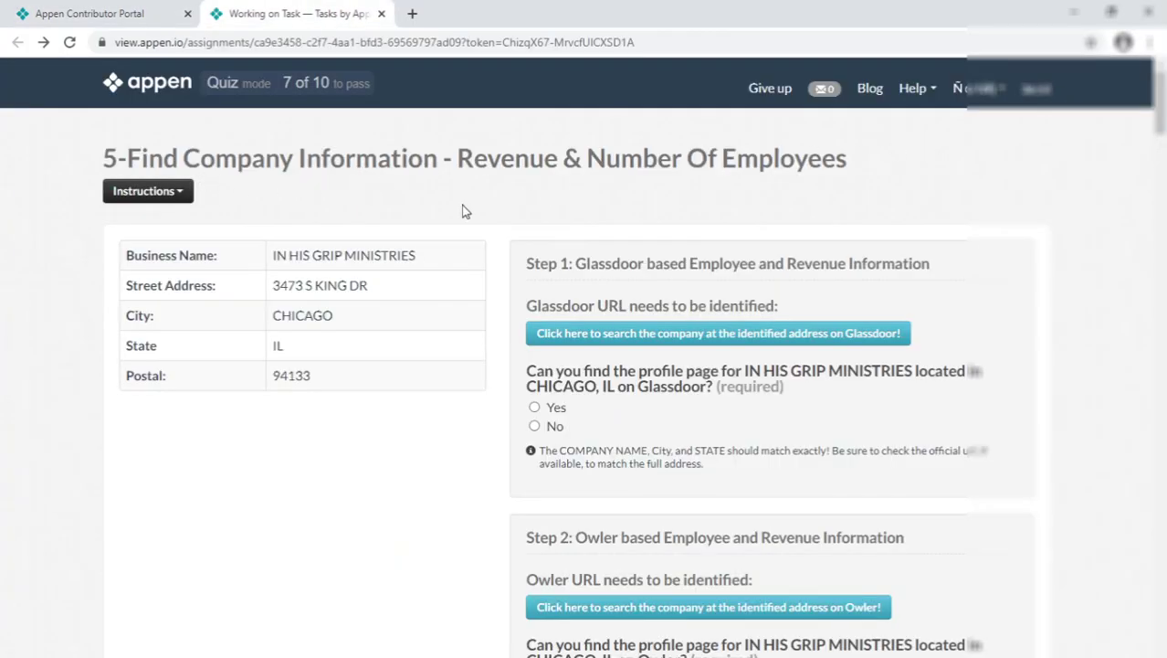
{"action": "left_click", "coordinate": [179, 192]}
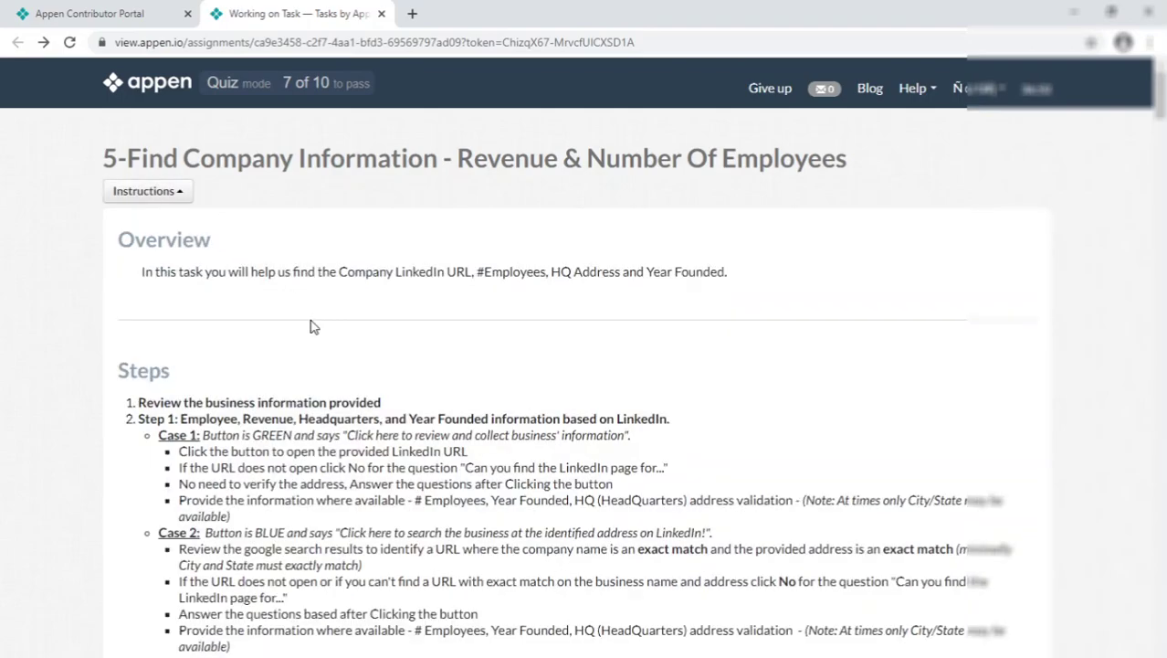
{"action": "scroll", "coordinate": [311, 327], "scroll_direction": "down", "scroll_amount": 6}
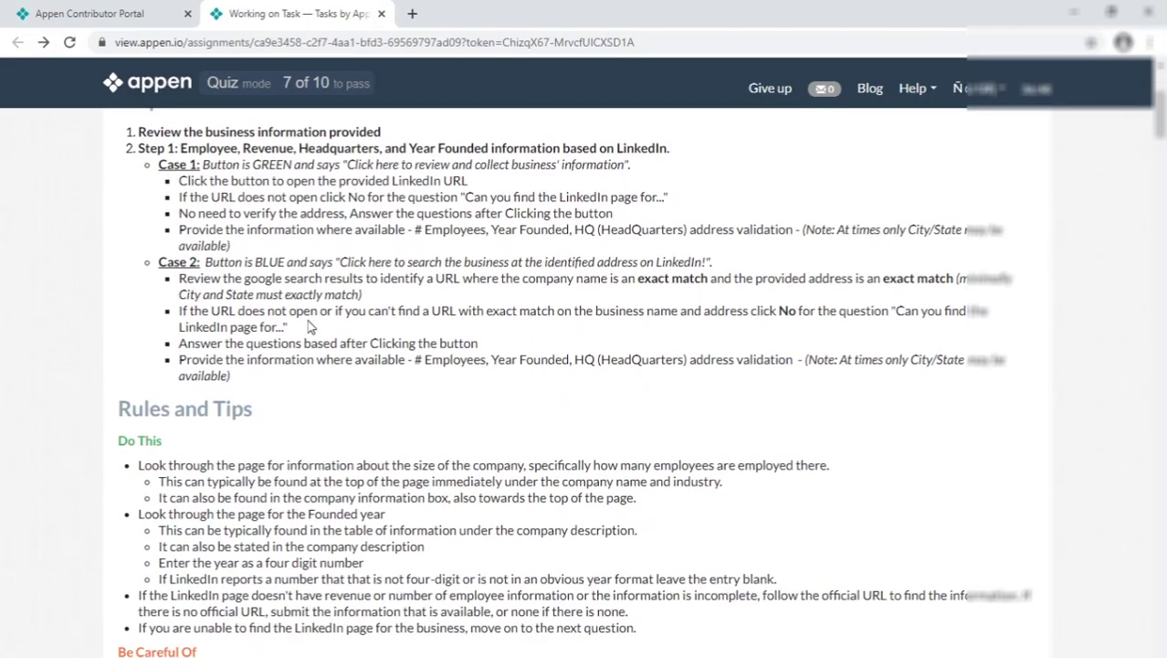
{"action": "scroll", "coordinate": [309, 319], "scroll_direction": "up", "scroll_amount": 3}
Read the Case 1 and Case 2 rules on green and blue buttons and city/state matching, and collapse the instructions
{"action": "left_click_drag", "start_coordinate": [247, 169], "coordinate": [345, 165]}
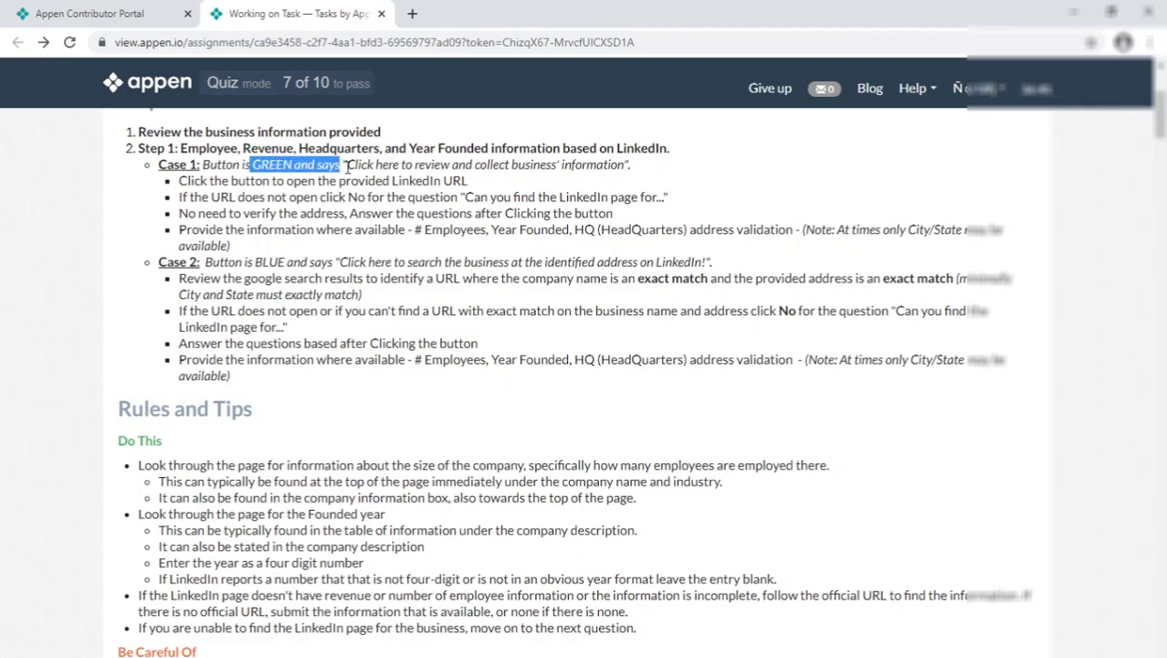
{"action": "left_click", "coordinate": [292, 230]}
{"action": "left_click_drag", "start_coordinate": [206, 263], "coordinate": [321, 263]}
{"action": "left_click", "coordinate": [320, 262]}
{"action": "left_click_drag", "start_coordinate": [200, 164], "coordinate": [302, 161]}
{"action": "left_click", "coordinate": [284, 264]}
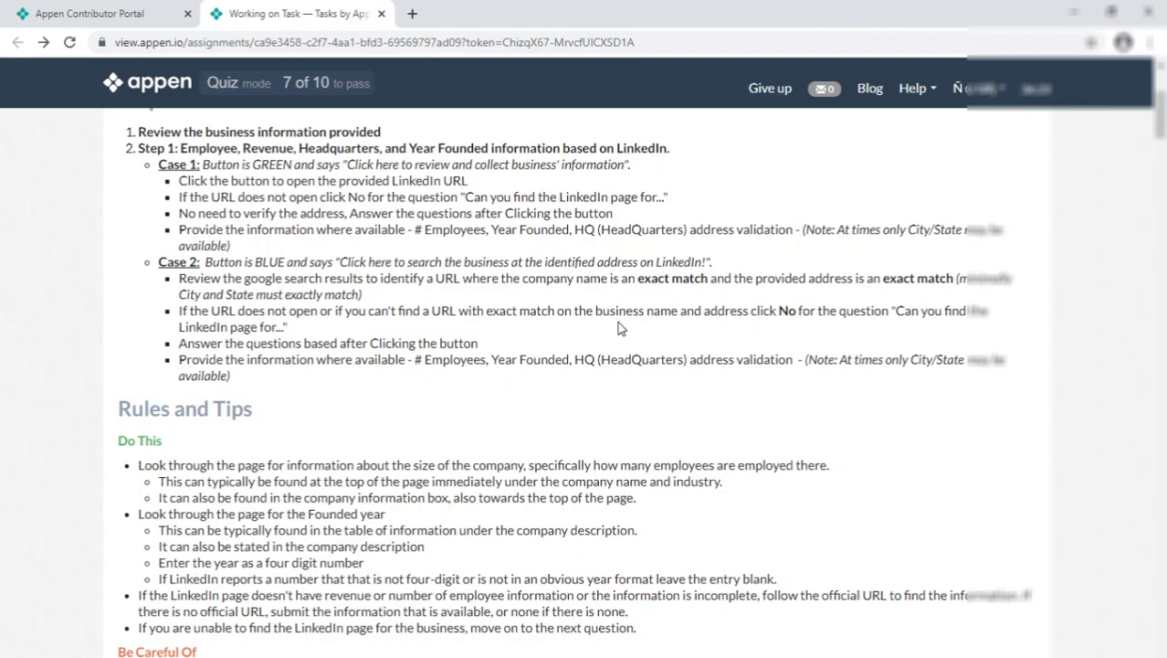
{"action": "left_click_drag", "start_coordinate": [180, 295], "coordinate": [253, 299]}
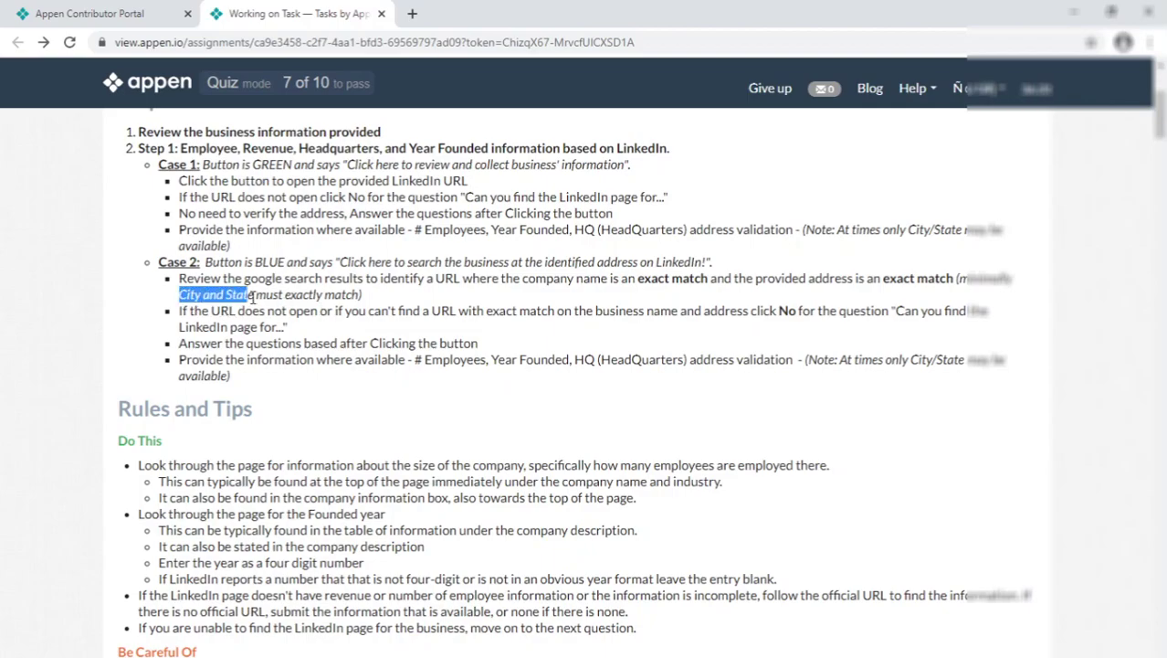
{"action": "left_click", "coordinate": [255, 295]}
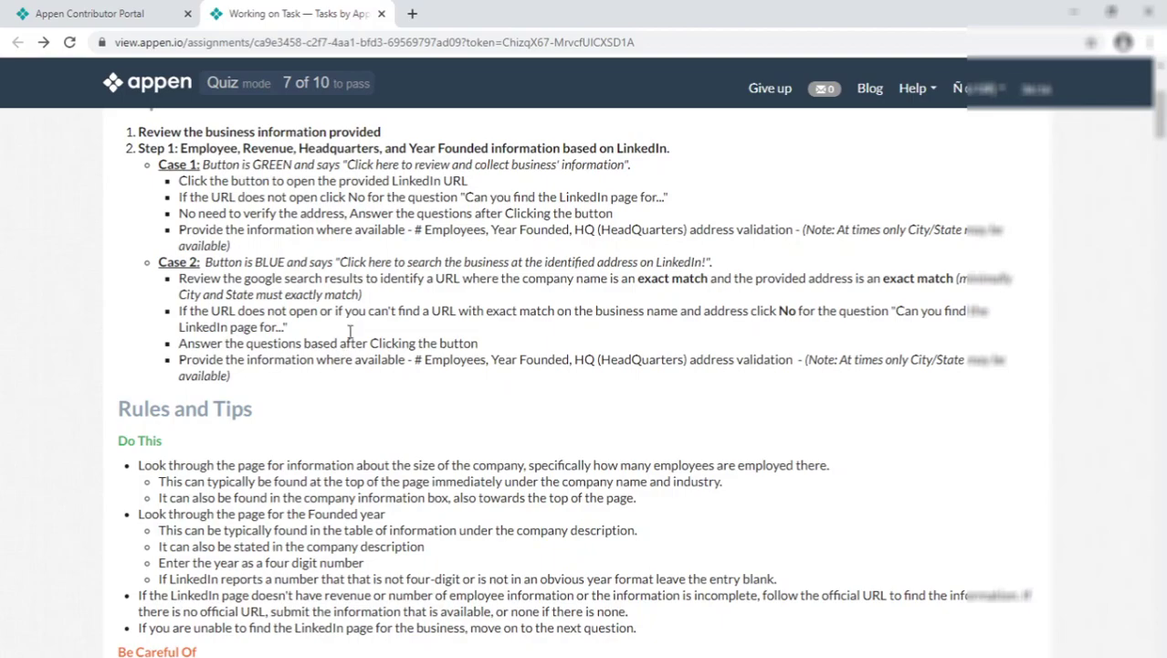
{"action": "left_click_drag", "start_coordinate": [245, 168], "coordinate": [332, 168]}
{"action": "left_click", "coordinate": [345, 167]}
{"action": "scroll", "coordinate": [326, 301], "scroll_direction": "up", "scroll_amount": 3}
{"action": "left_click", "coordinate": [144, 192]}
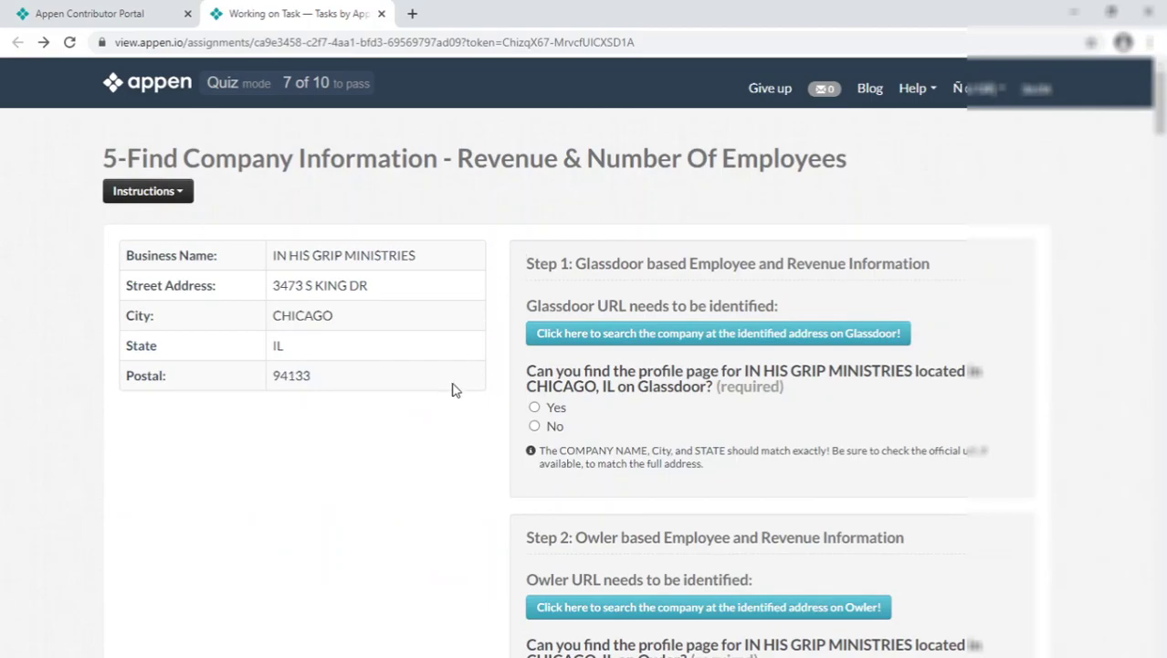
Skim all company entries in the quiz and check the business details of the first entry, IN HIS GRIP MINISTRIES
{"action": "scroll", "coordinate": [863, 325], "scroll_direction": "down", "scroll_amount": 15}
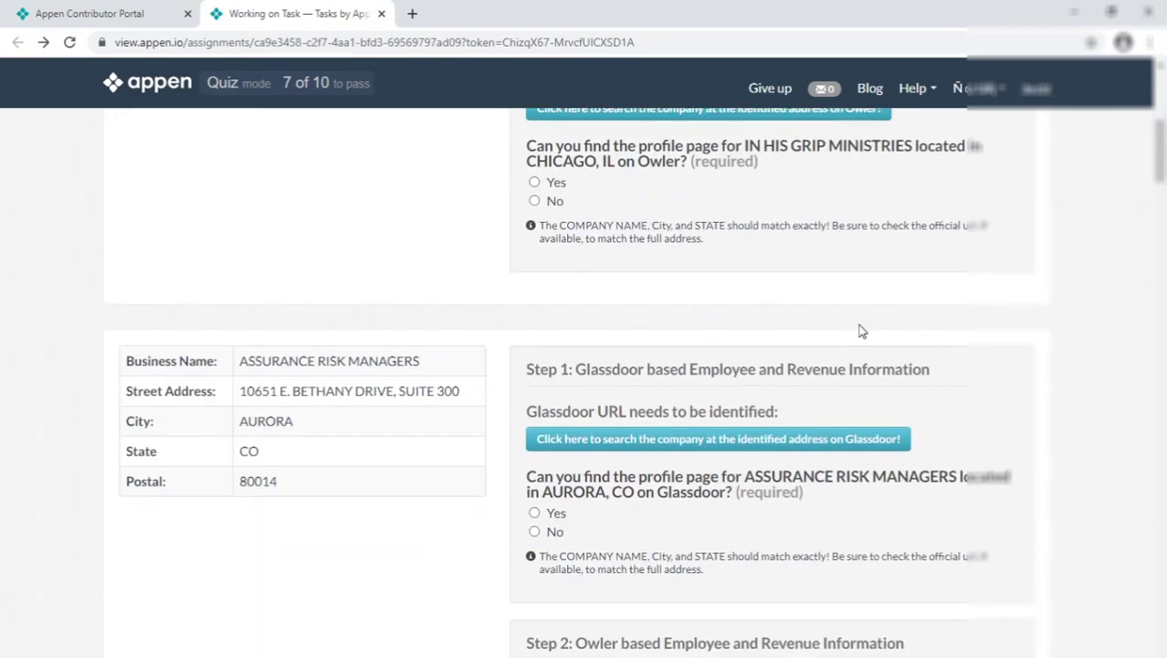
{"action": "scroll", "coordinate": [855, 346], "scroll_direction": "down", "scroll_amount": 20}
{"action": "scroll", "coordinate": [855, 346], "scroll_direction": "up", "scroll_amount": 20}
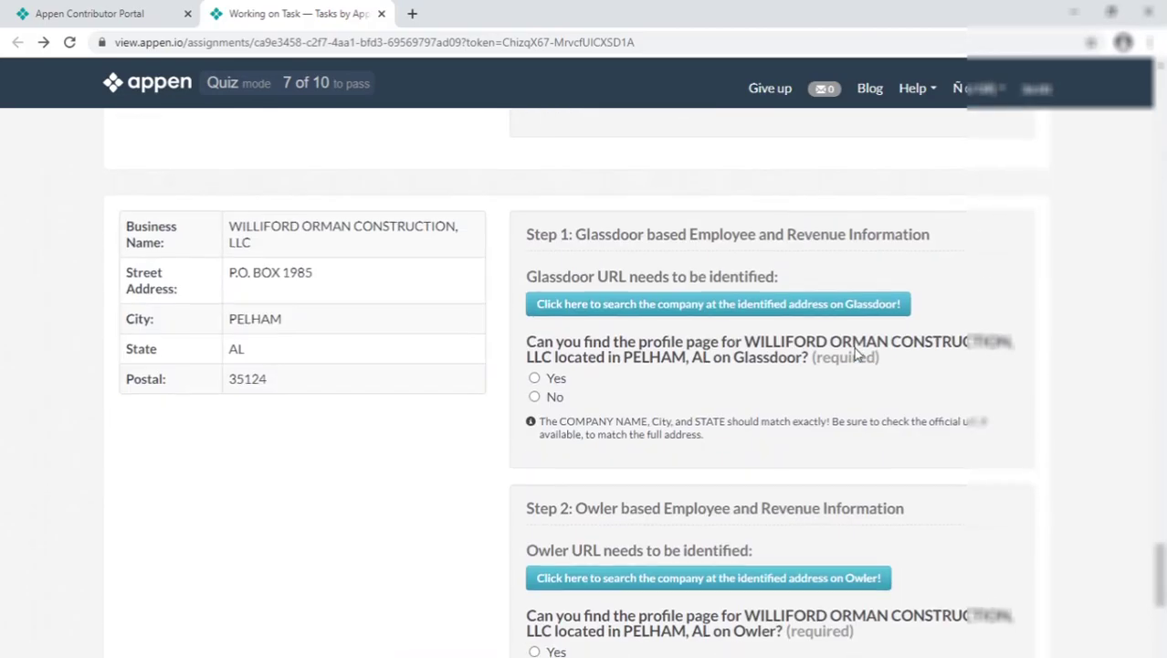
{"action": "scroll", "coordinate": [850, 352], "scroll_direction": "up", "scroll_amount": 10}
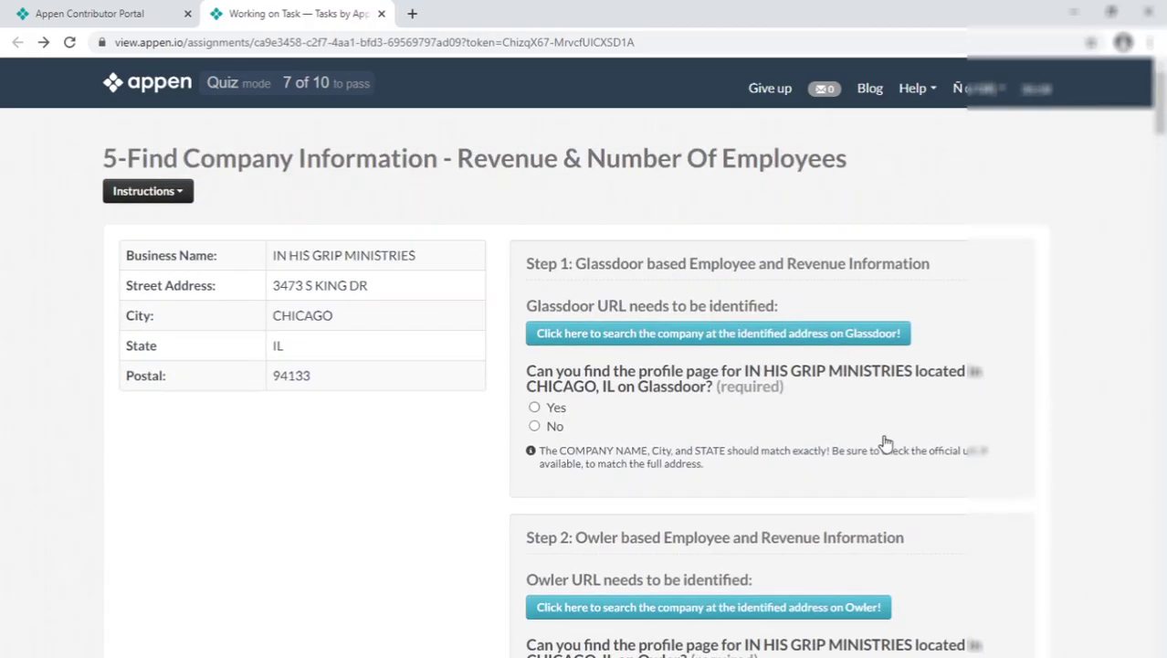
{"action": "left_click_drag", "start_coordinate": [275, 255], "coordinate": [424, 251]}
{"action": "left_click", "coordinate": [326, 287]}
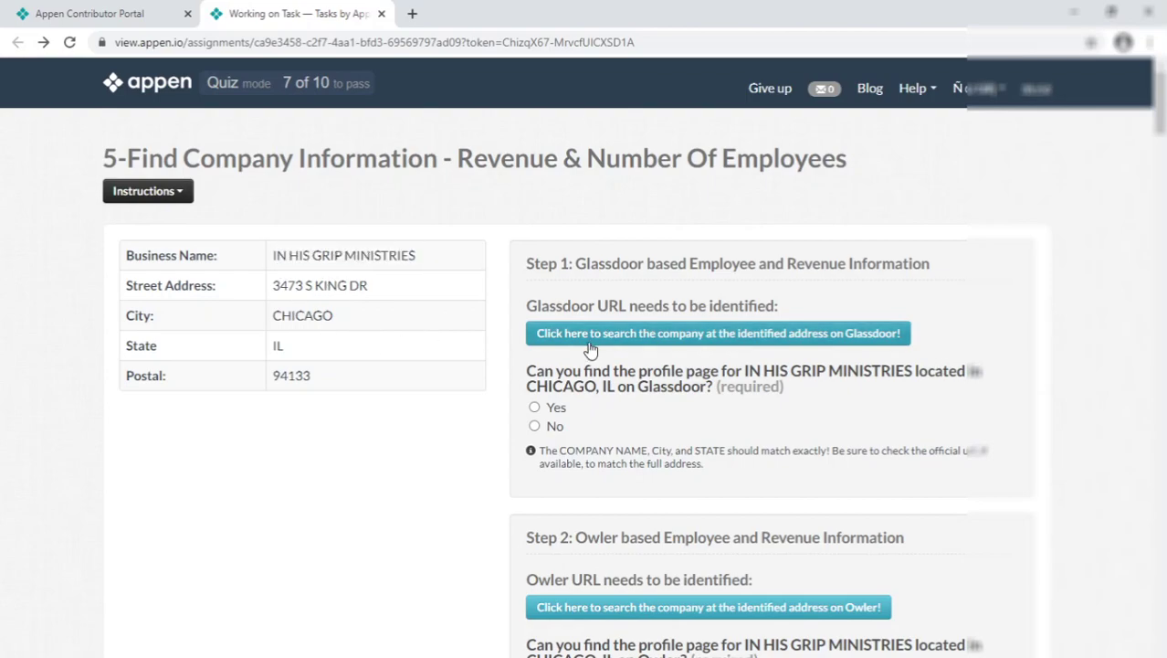
Run the Glassdoor and Owler searches for IN HIS GRIP MINISTRIES and check both result pages
{"action": "left_click", "coordinate": [642, 336]}
{"action": "left_click", "coordinate": [687, 606]}
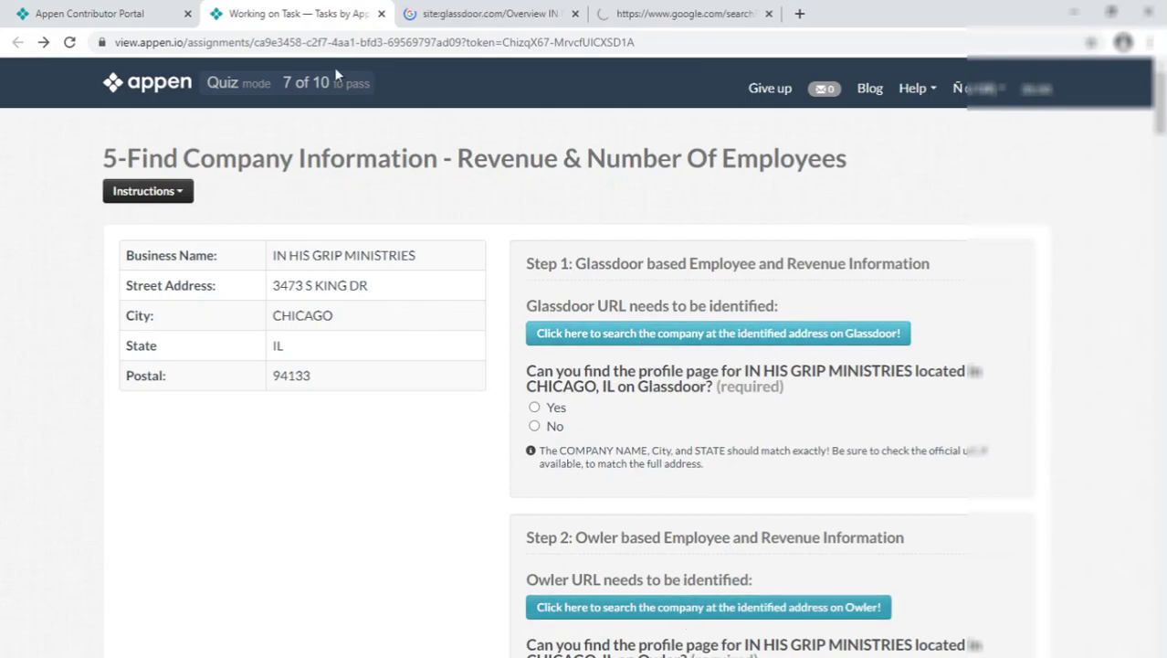
{"action": "left_click", "coordinate": [484, 13]}
{"action": "left_click", "coordinate": [680, 13]}
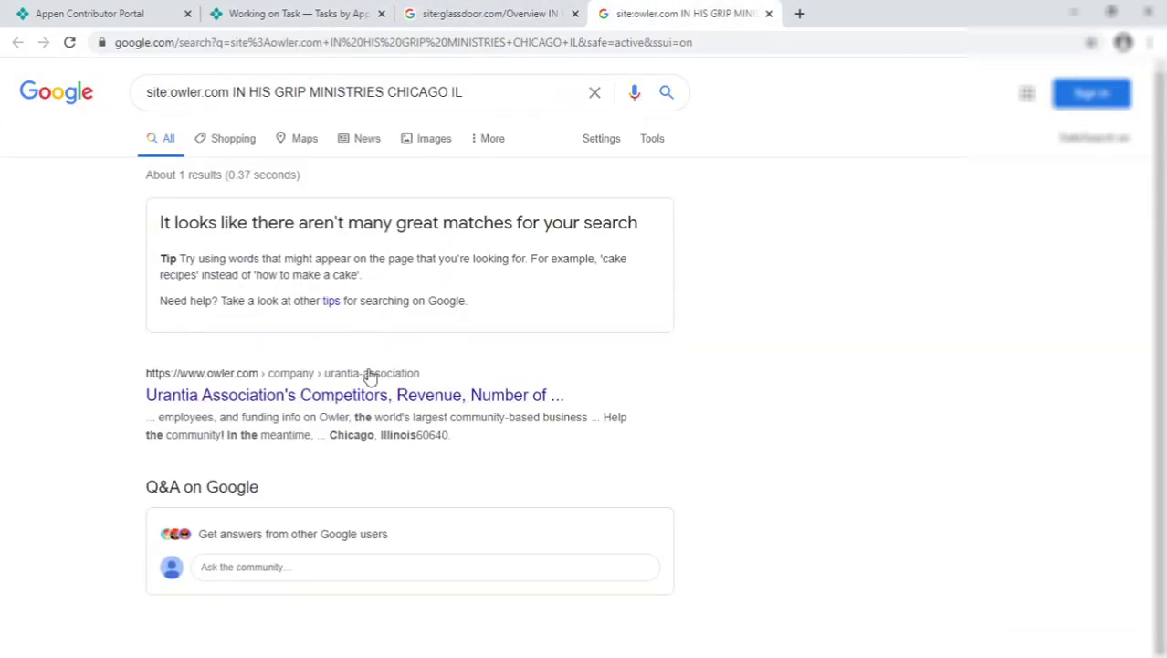
Answer No to both the Glassdoor and Owler profile questions for IN HIS GRIP MINISTRIES and close its search pages
{"action": "left_click", "coordinate": [307, 12]}
{"action": "left_click", "coordinate": [557, 426]}
{"action": "scroll", "coordinate": [557, 426], "scroll_direction": "down", "scroll_amount": 3}
{"action": "left_click", "coordinate": [555, 428]}
{"action": "right_click", "coordinate": [315, 11]}
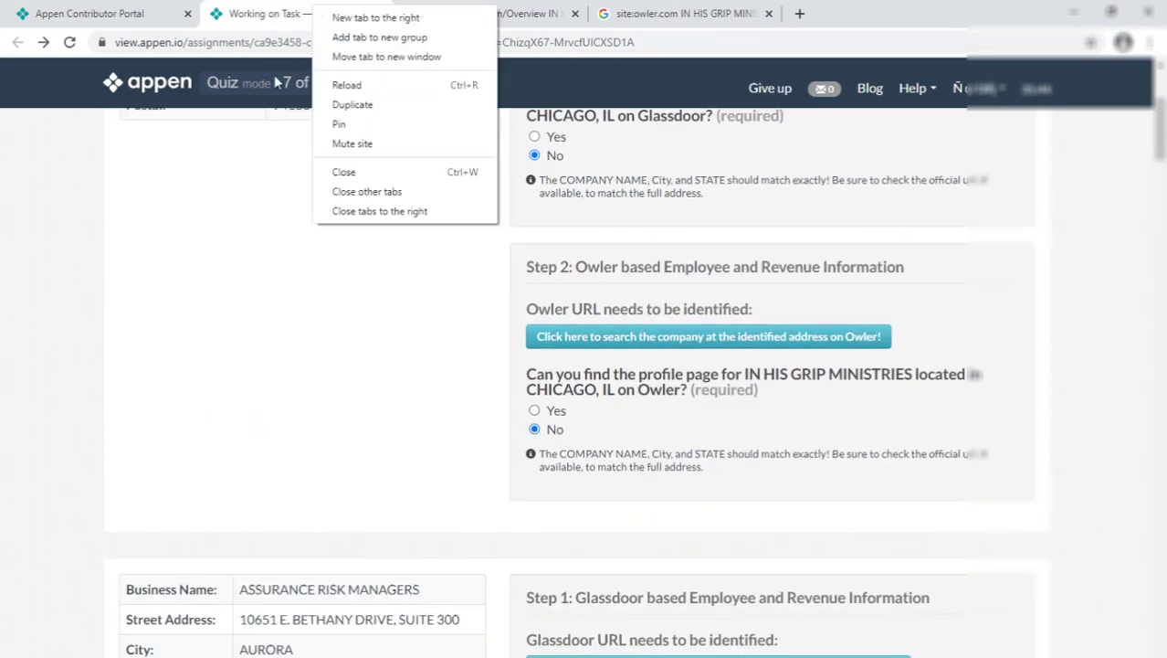
{"action": "left_click", "coordinate": [374, 212]}
Search for ASSURANCE RISK MANAGERS in Aurora, CO on Glassdoor and Owler, and compare the results with the company name
{"action": "scroll", "coordinate": [601, 277], "scroll_direction": "down", "scroll_amount": 6}
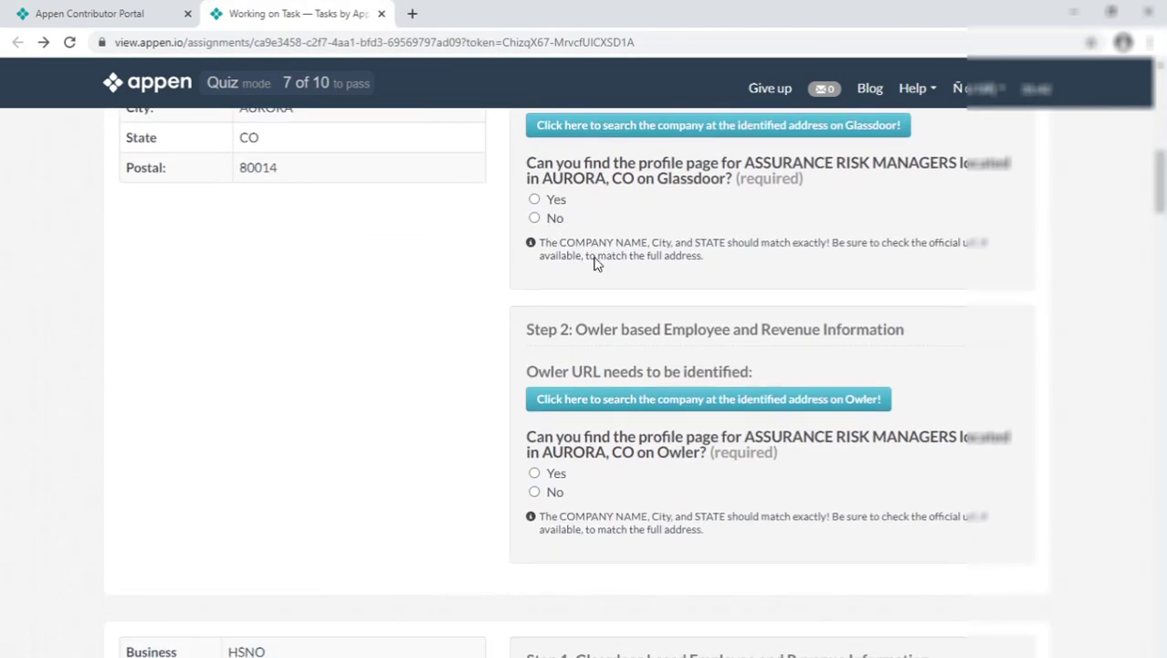
{"action": "left_click", "coordinate": [605, 128]}
{"action": "left_click", "coordinate": [603, 399]}
{"action": "left_click", "coordinate": [491, 14]}
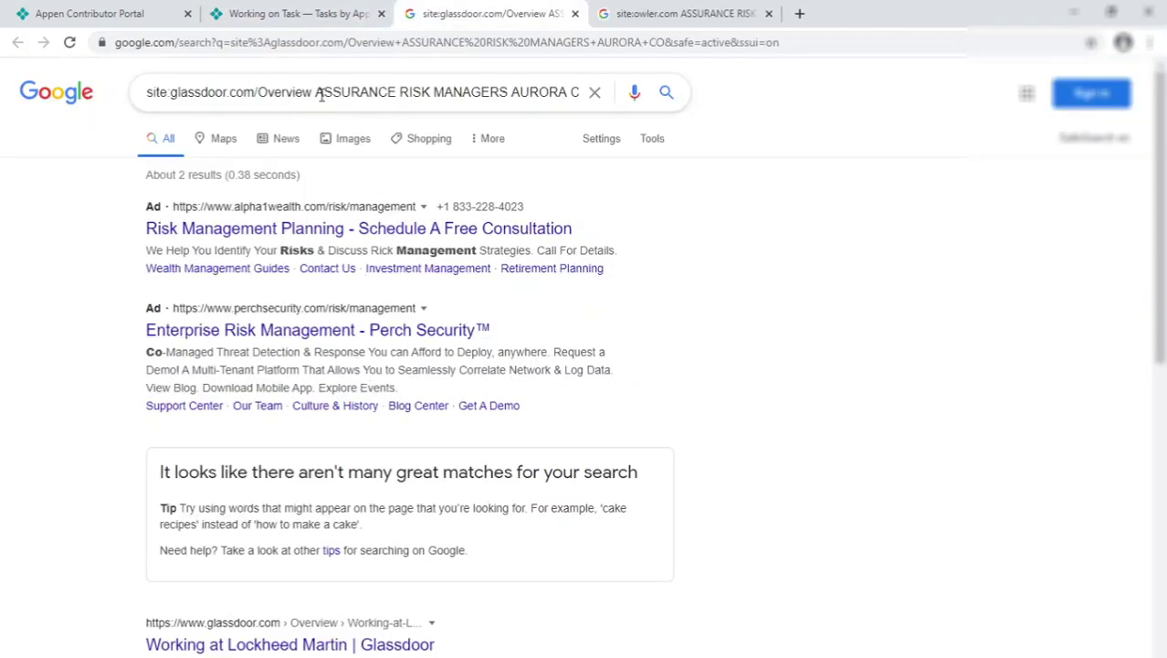
{"action": "left_click_drag", "start_coordinate": [313, 91], "coordinate": [513, 91]}
{"action": "scroll", "coordinate": [313, 505], "scroll_direction": "down", "scroll_amount": 3}
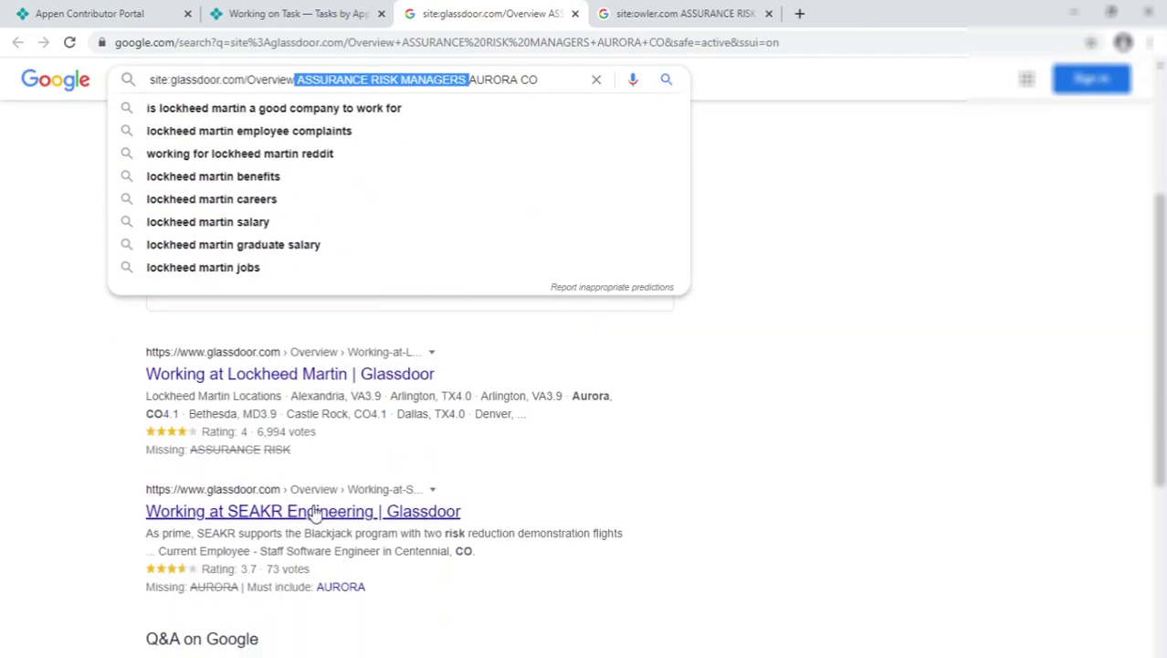
{"action": "scroll", "coordinate": [384, 445], "scroll_direction": "up", "scroll_amount": 5}
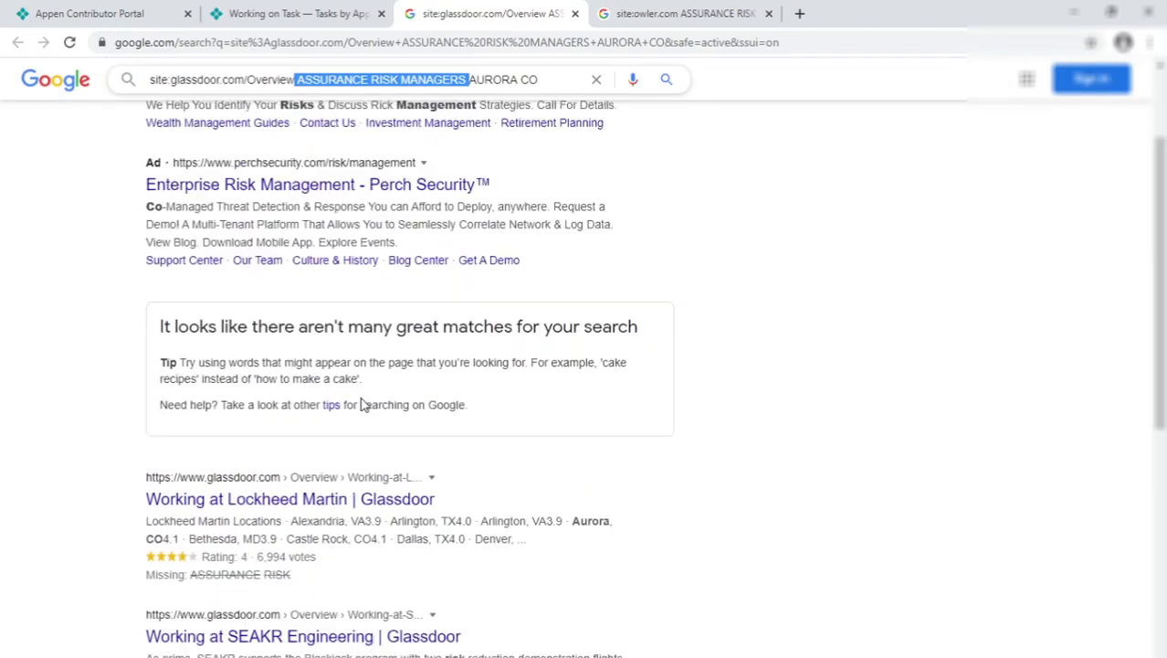
{"action": "key", "text": "ctrl+Tab"}
{"action": "scroll", "coordinate": [335, 454], "scroll_direction": "down", "scroll_amount": 3}
{"action": "scroll", "coordinate": [482, 164], "scroll_direction": "up", "scroll_amount": 3}
Close the ASSURANCE RISK MANAGERS search pages and answer No to its Glassdoor and Owler profile questions
{"action": "left_click", "coordinate": [575, 14]}
{"action": "left_click", "coordinate": [574, 15]}
{"action": "left_click", "coordinate": [554, 211]}
{"action": "left_click", "coordinate": [552, 485]}
Search for HSNO in Irvine, CA on Glassdoor and Owler, and examine the results for an exact company match
{"action": "scroll", "coordinate": [545, 358], "scroll_direction": "down", "scroll_amount": 5}
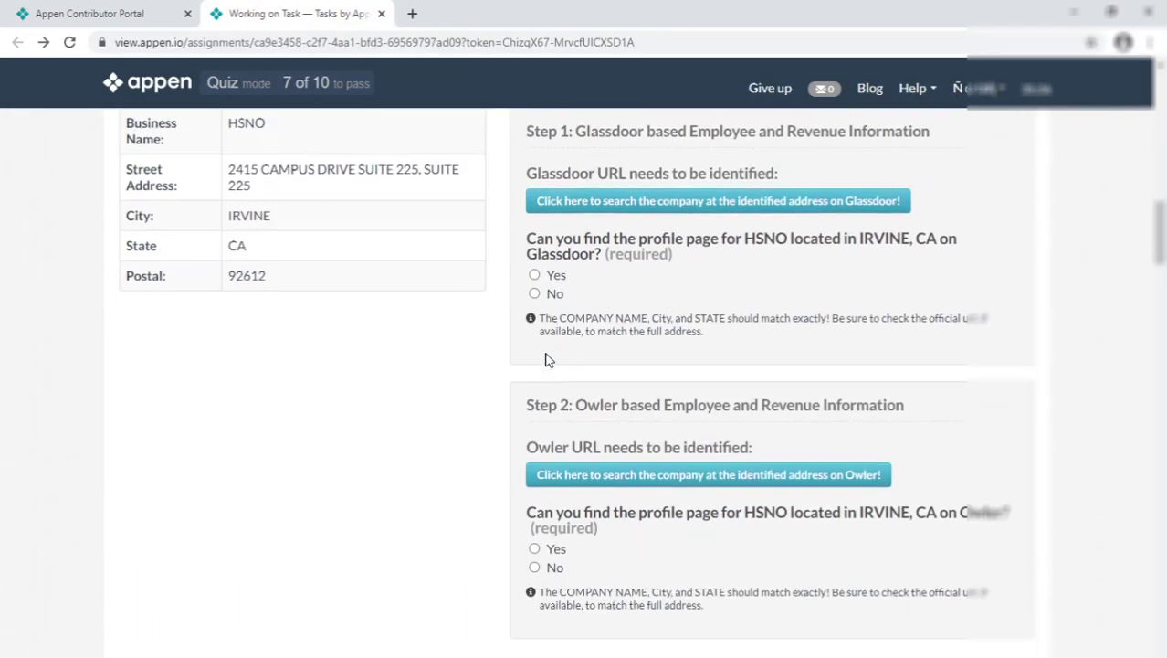
{"action": "left_click", "coordinate": [577, 190]}
{"action": "left_click", "coordinate": [579, 461]}
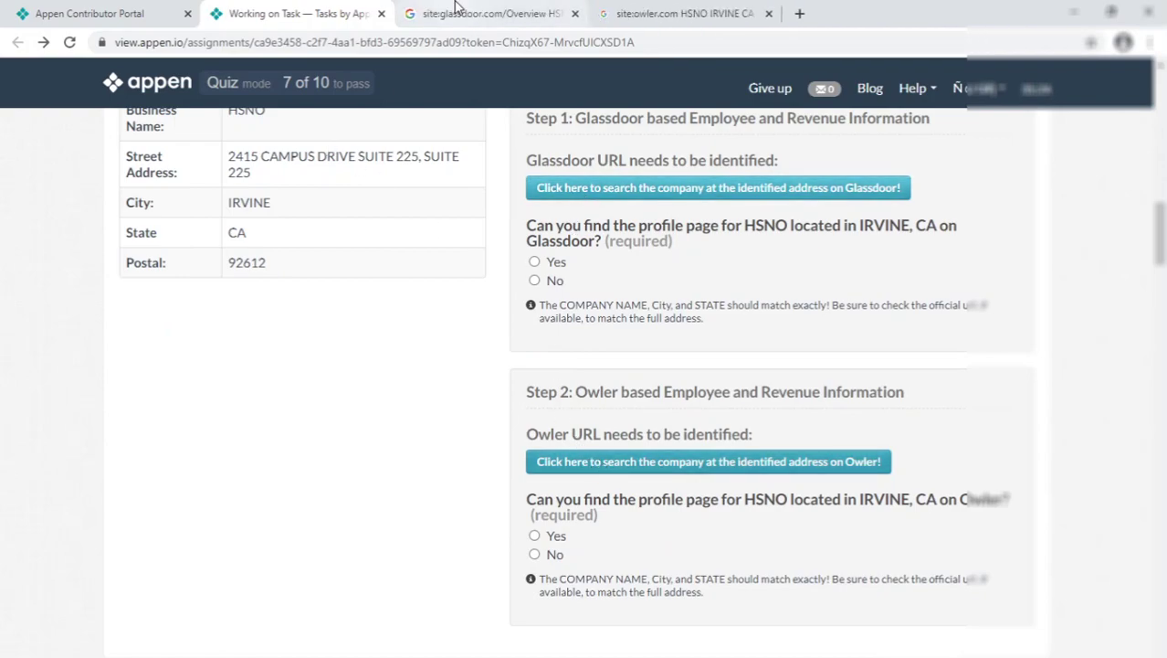
{"action": "key", "text": "ctrl+Tab"}
{"action": "key", "text": "ctrl+Tab"}
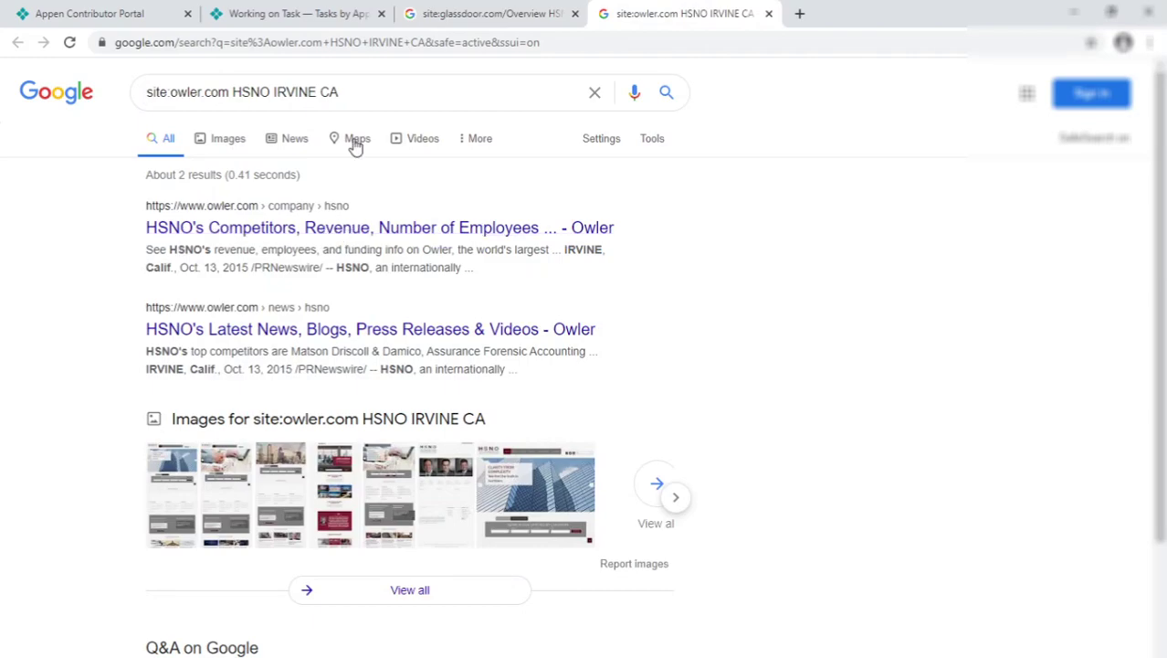
{"action": "left_click_drag", "start_coordinate": [234, 92], "coordinate": [266, 93]}
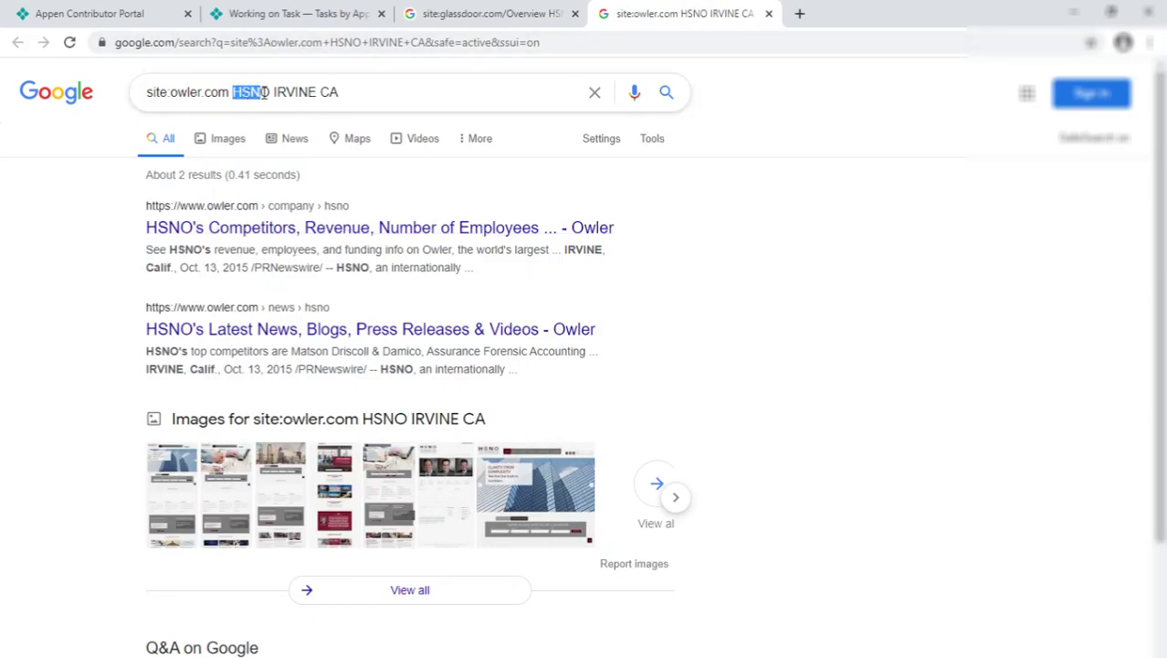
{"action": "left_click", "coordinate": [62, 300]}
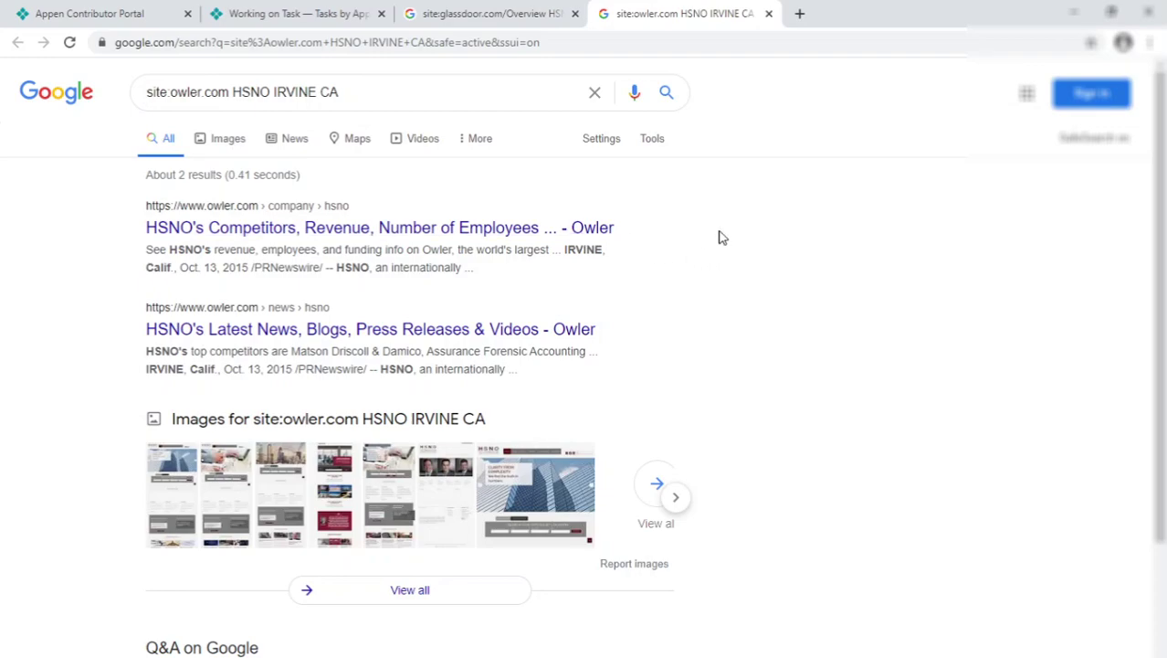
Open HSNO's Owler company profile in an incognito window and check the city in its headquarters address
{"action": "right_click", "coordinate": [472, 235]}
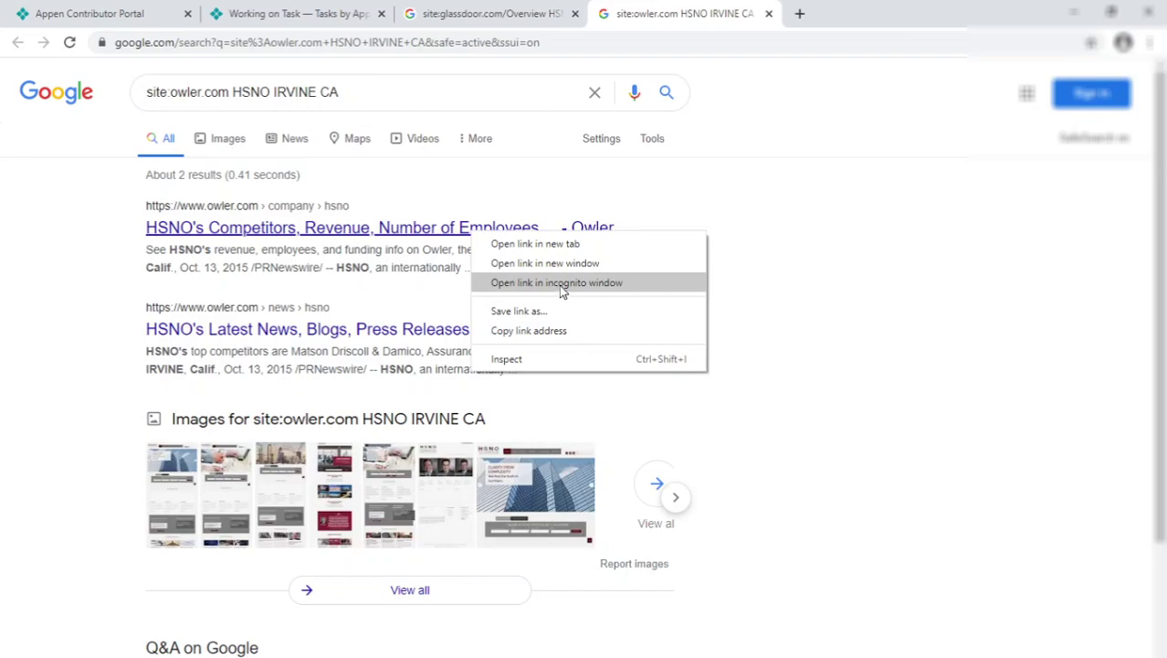
{"action": "left_click", "coordinate": [560, 285]}
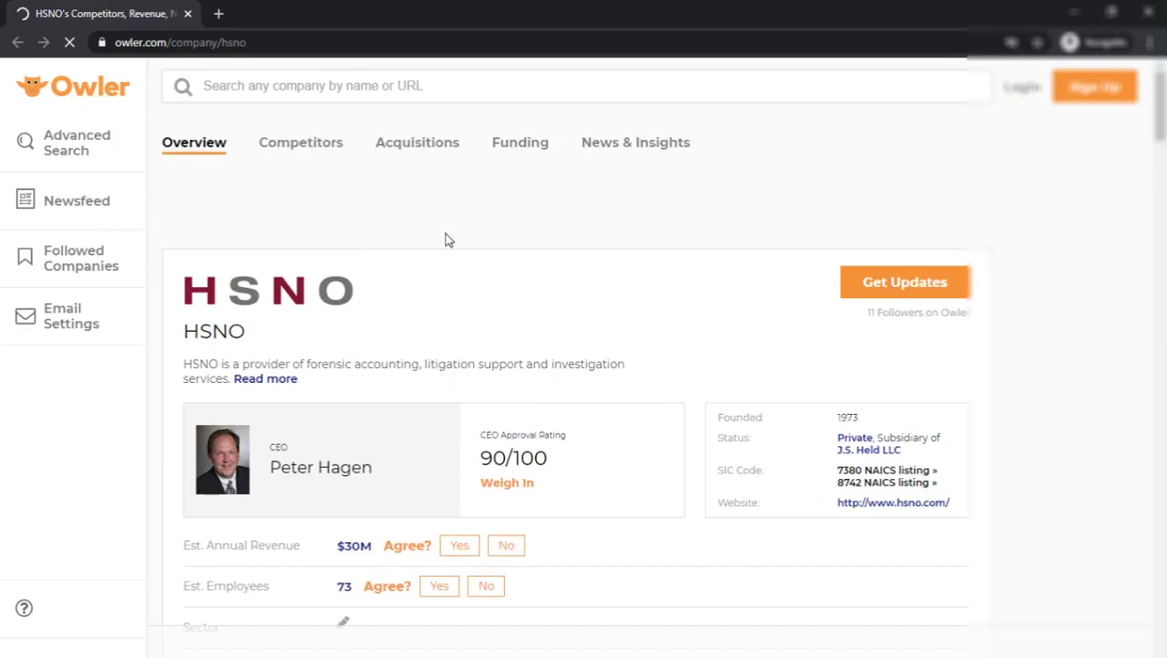
{"action": "scroll", "coordinate": [502, 300], "scroll_direction": "down", "scroll_amount": 3}
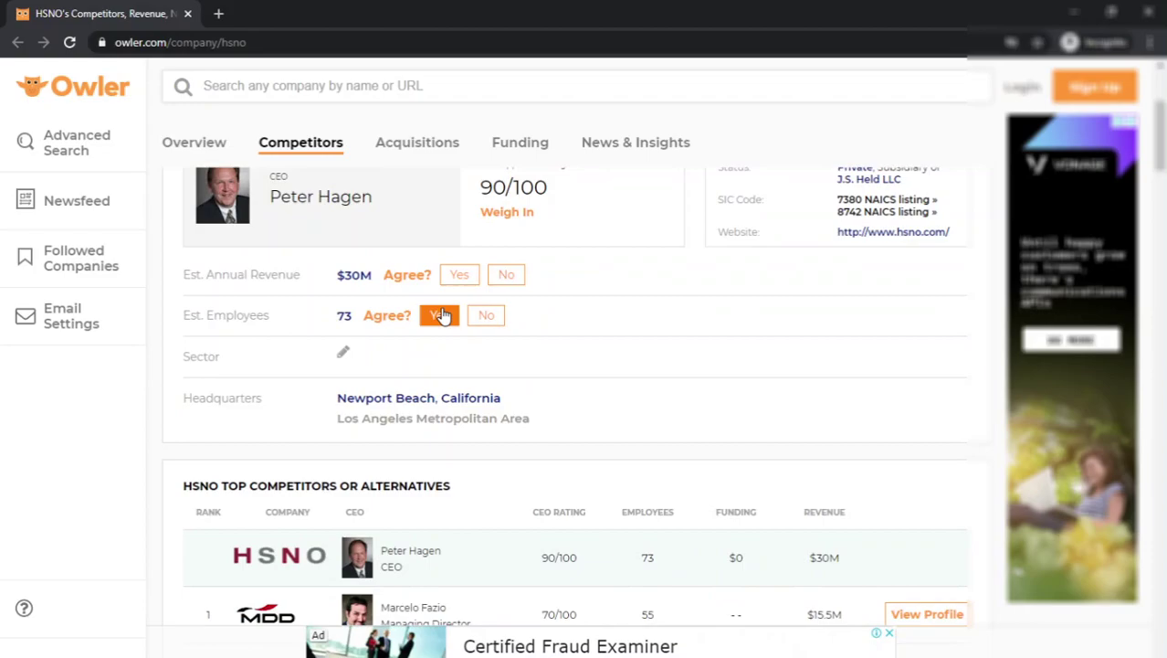
{"action": "scroll", "coordinate": [552, 339], "scroll_direction": "down", "scroll_amount": 10}
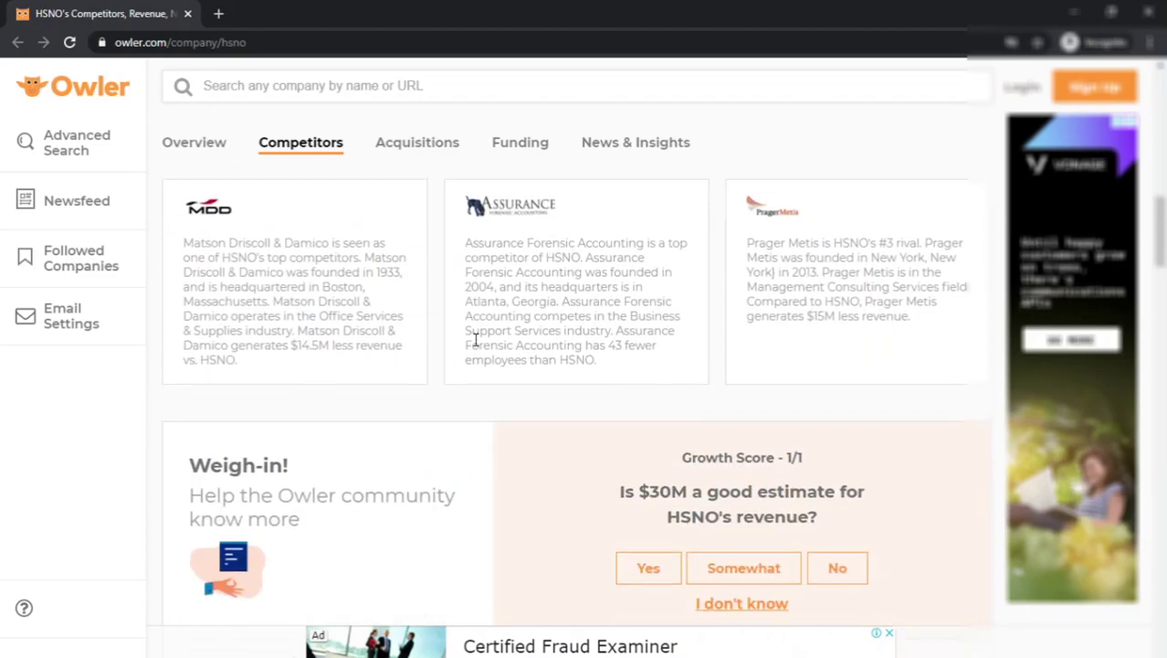
{"action": "scroll", "coordinate": [475, 339], "scroll_direction": "down", "scroll_amount": 10}
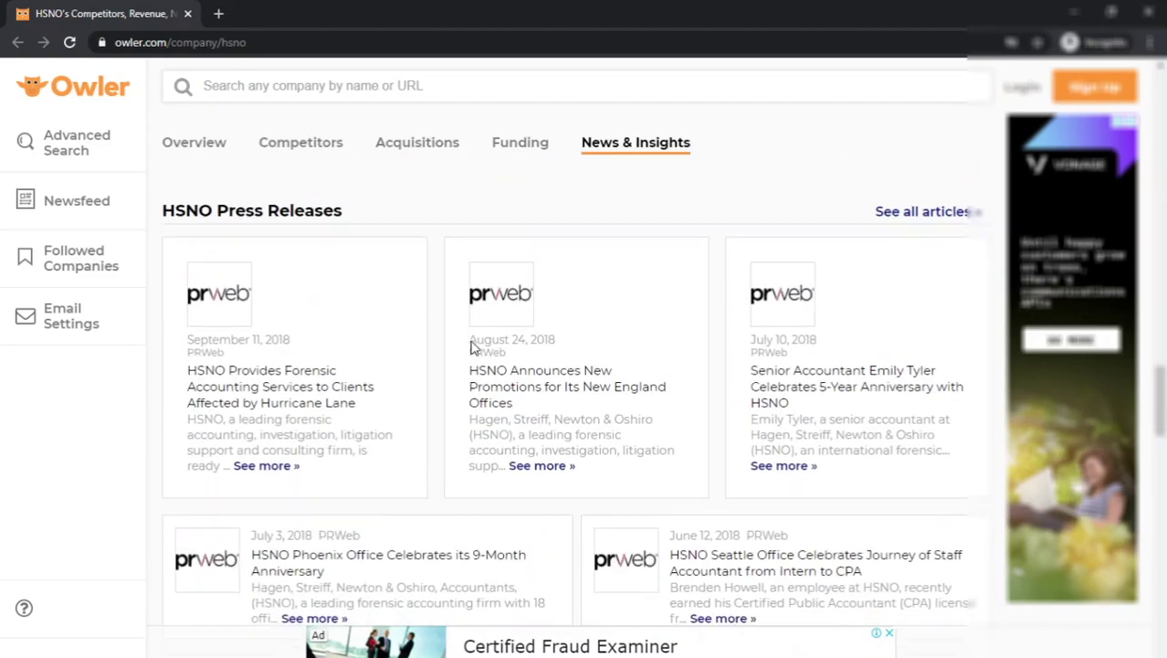
{"action": "scroll", "coordinate": [472, 347], "scroll_direction": "down", "scroll_amount": 8}
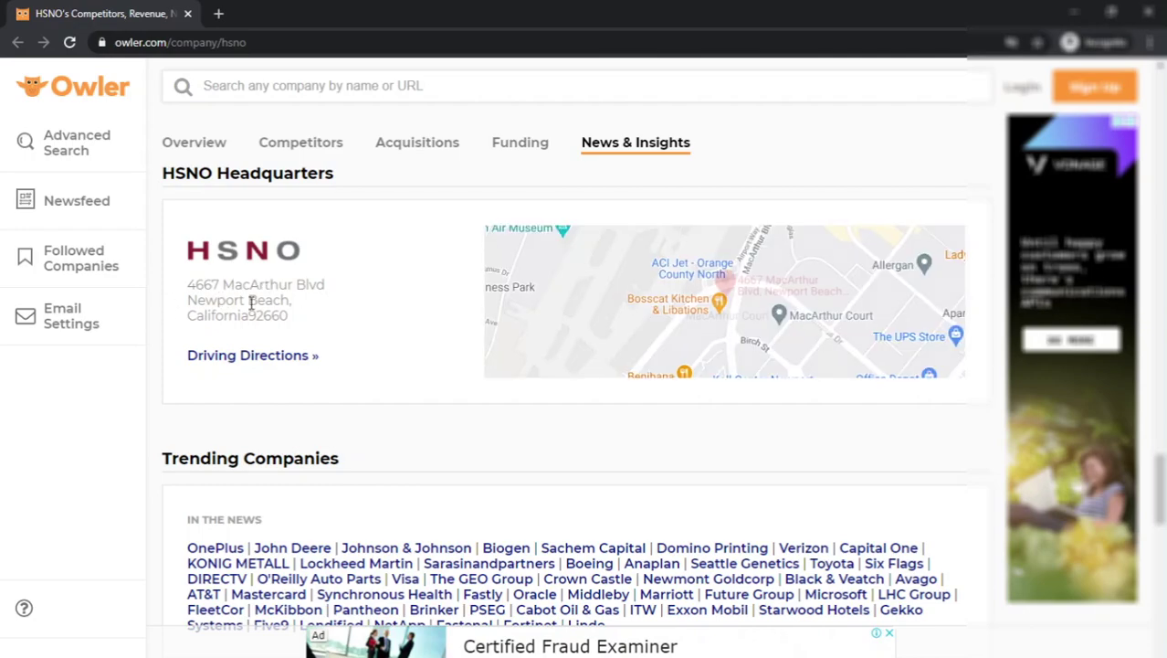
{"action": "double_click", "coordinate": [228, 299]}
{"action": "double_click", "coordinate": [265, 300]}
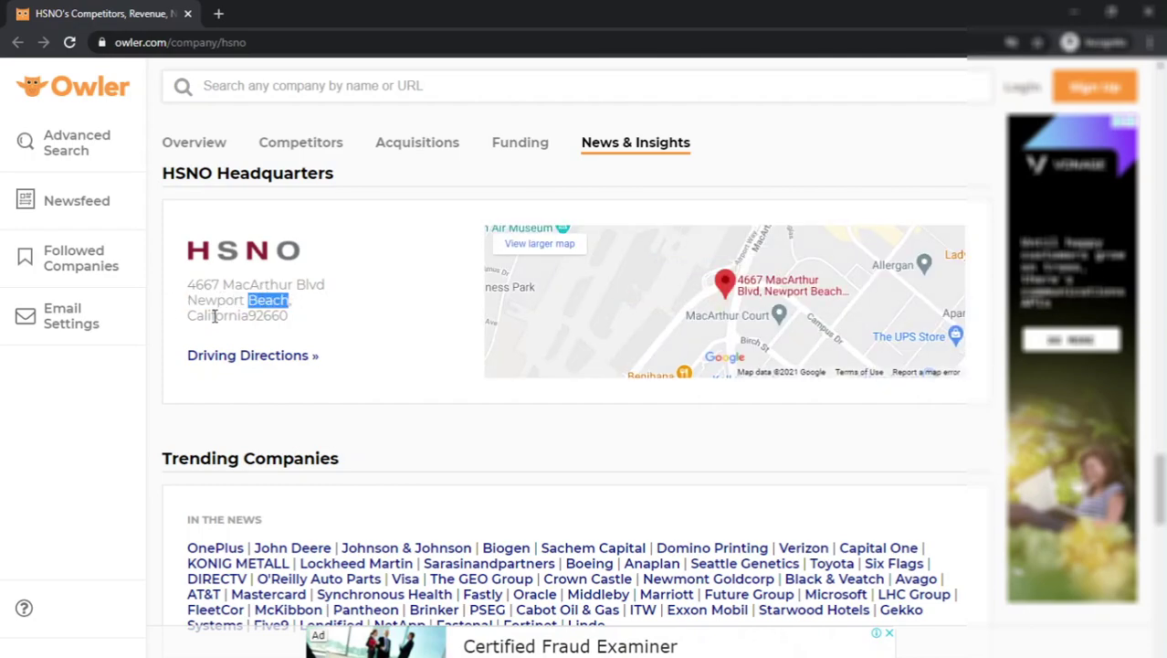
Close the HSNO search pages, recheck its listed city and state, and answer No to its Glassdoor profile question
{"action": "key", "text": "alt+Tab"}
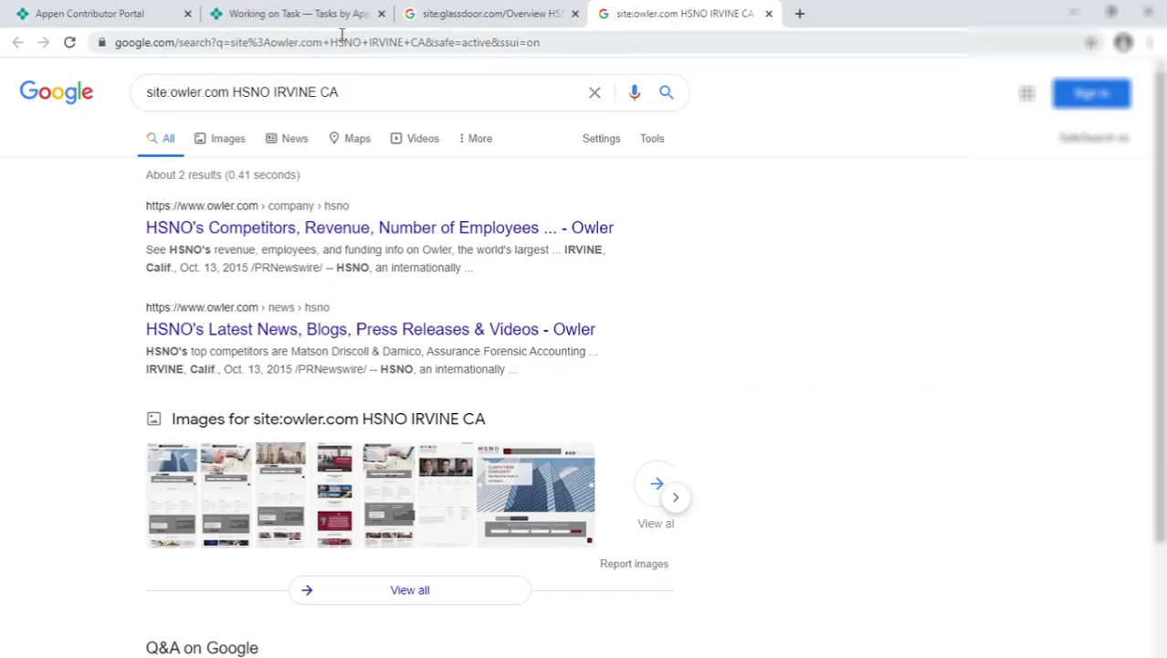
{"action": "left_click", "coordinate": [574, 13]}
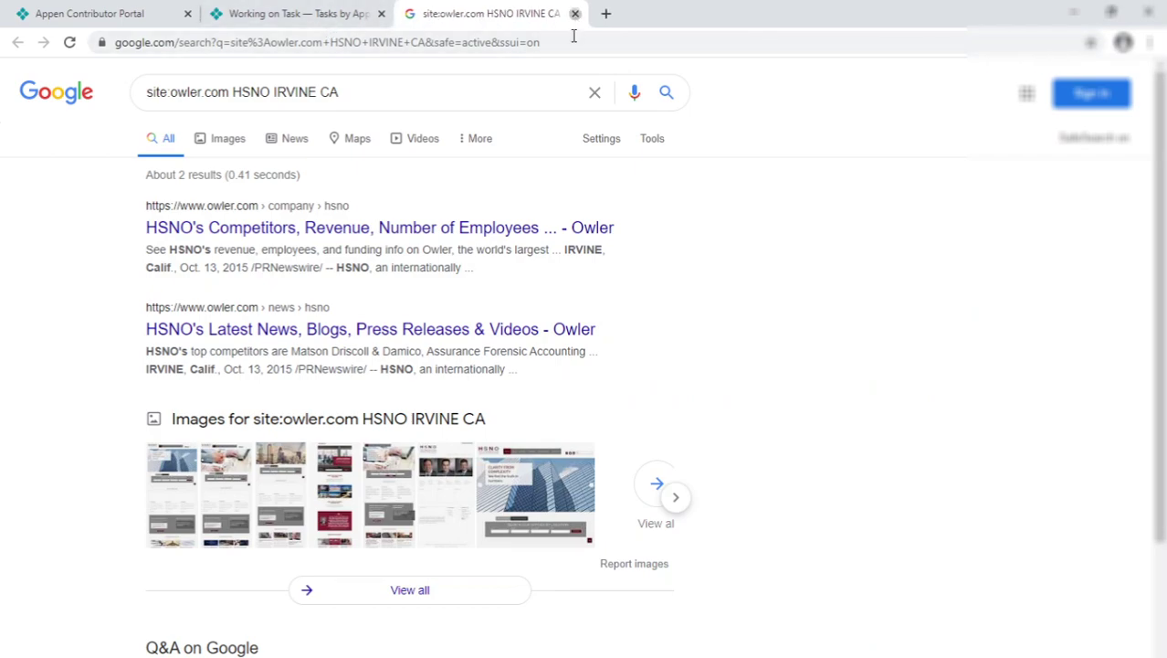
{"action": "left_click", "coordinate": [575, 14]}
{"action": "double_click", "coordinate": [239, 202]}
{"action": "double_click", "coordinate": [236, 232]}
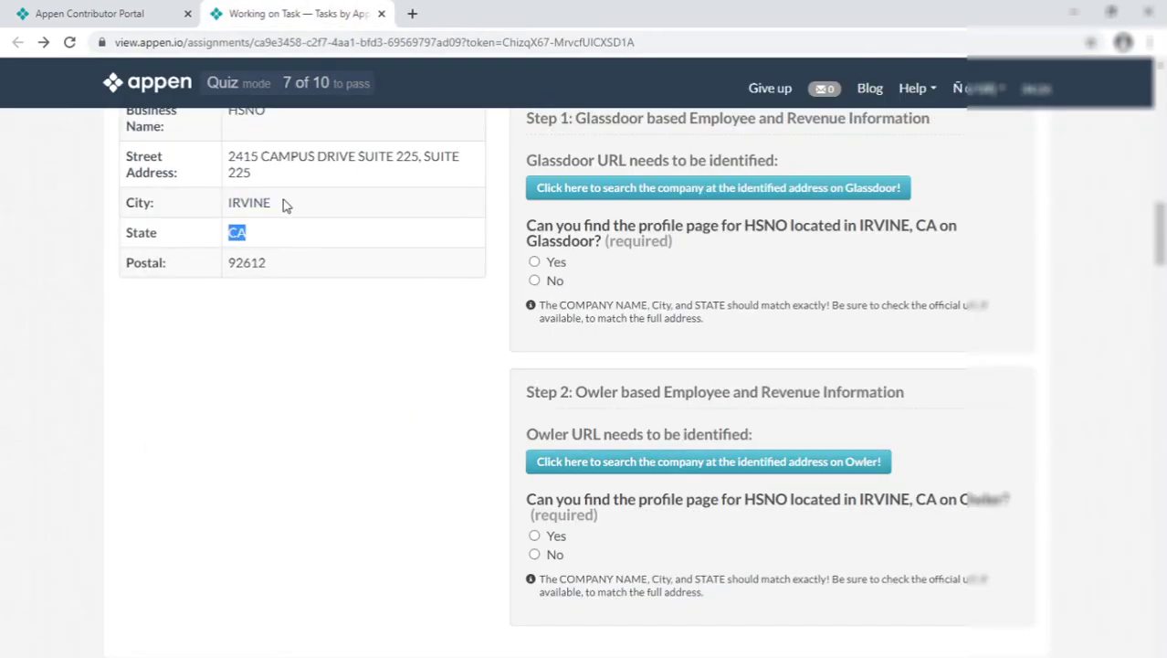
{"action": "left_click", "coordinate": [555, 280]}
{"action": "key", "text": "alt+Tab"}
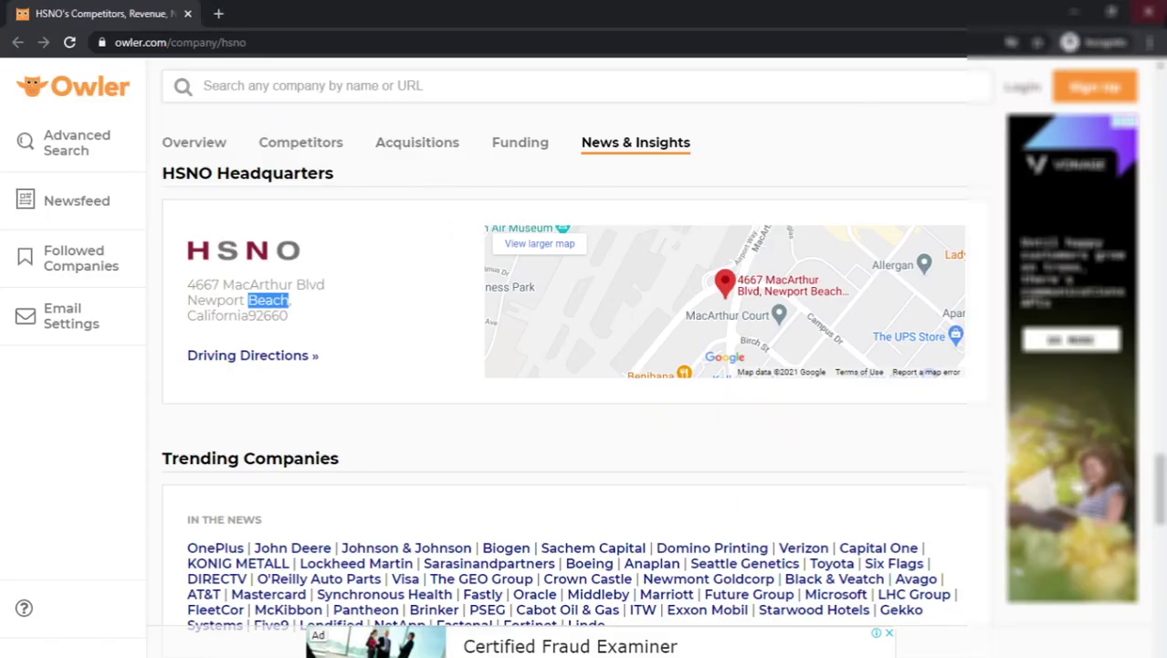
{"action": "key", "text": "alt+Tab"}
Search for AMERICAN CRATING COMPANY in Tulsa, OK on Glassdoor and Owler, and compare the results with the company name
{"action": "scroll", "coordinate": [404, 292], "scroll_direction": "down", "scroll_amount": 10}
{"action": "left_click", "coordinate": [617, 250]}
{"action": "left_click", "coordinate": [621, 526]}
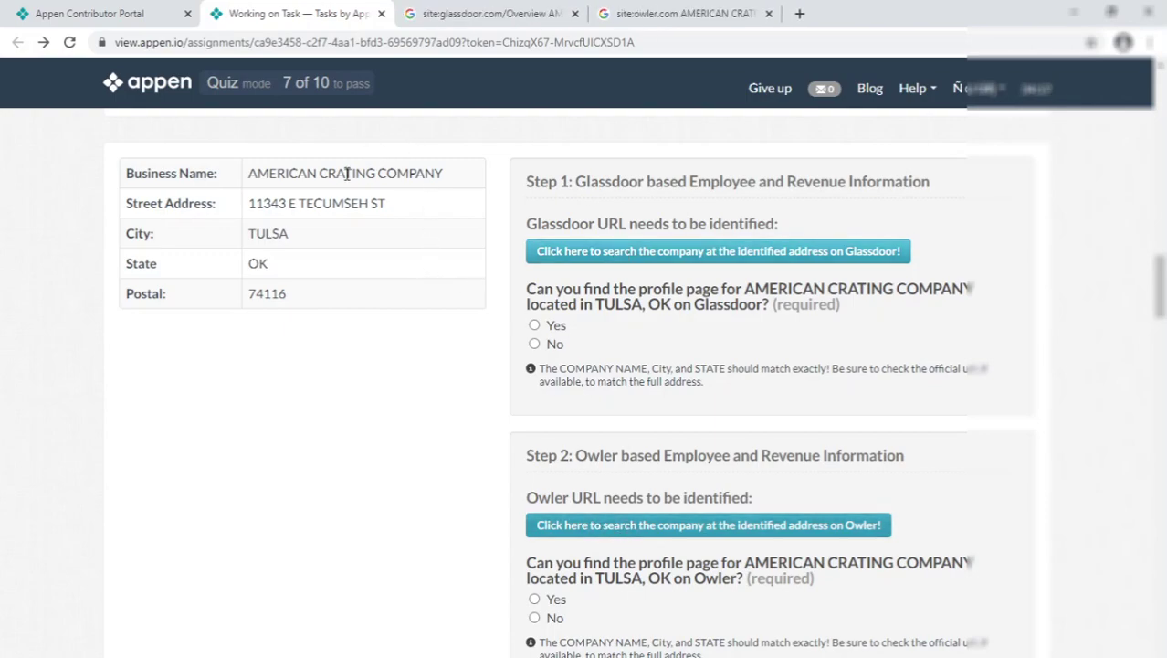
{"action": "left_click", "coordinate": [485, 13]}
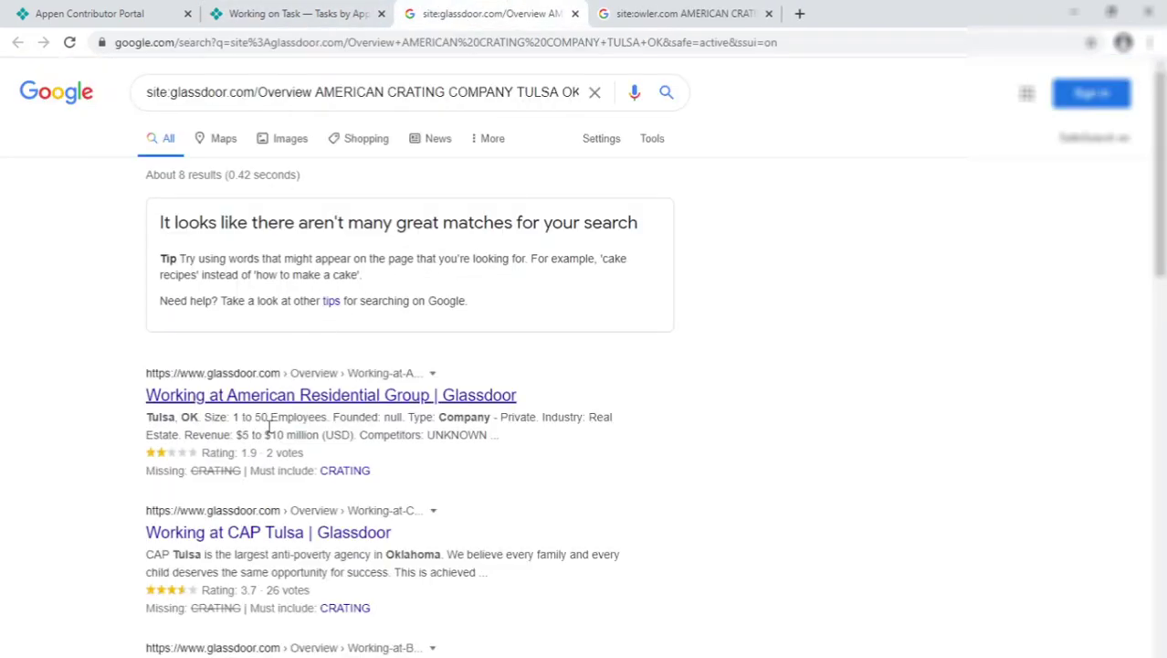
{"action": "left_click", "coordinate": [658, 13]}
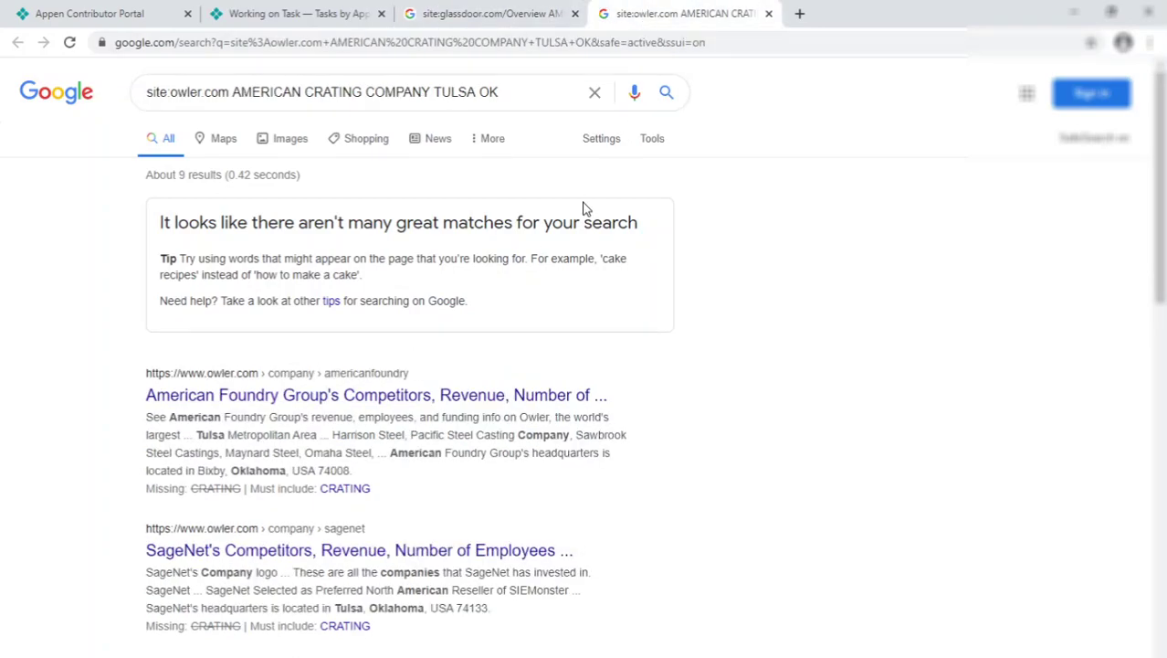
Close the AMERICAN CRATING COMPANY search pages and answer No to its Glassdoor profile question
{"action": "left_click", "coordinate": [319, 14]}
{"action": "right_click", "coordinate": [320, 14]}
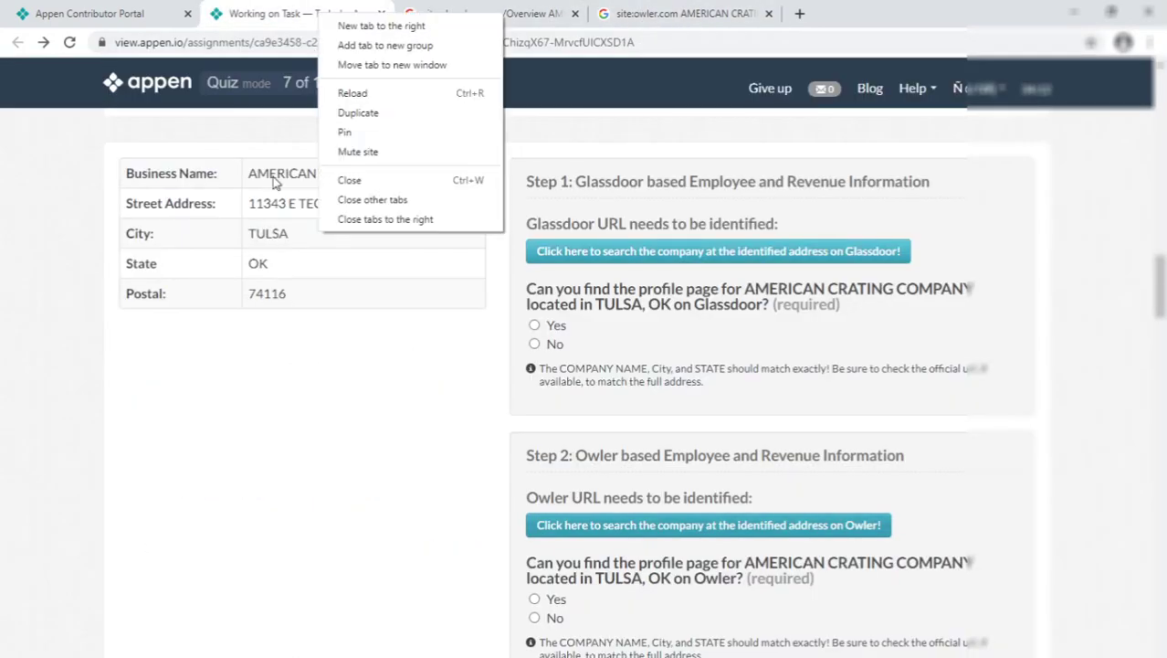
{"action": "left_click", "coordinate": [369, 220]}
{"action": "scroll", "coordinate": [511, 352], "scroll_direction": "down", "scroll_amount": 3}
{"action": "left_click", "coordinate": [559, 344]}
Search for KAZ & ASSOCIATES LLC in Benicia, CA on Glassdoor and Owler, and examine the results for a match
{"action": "scroll", "coordinate": [493, 356], "scroll_direction": "down", "scroll_amount": 3}
{"action": "scroll", "coordinate": [469, 363], "scroll_direction": "down", "scroll_amount": 3}
{"action": "scroll", "coordinate": [471, 356], "scroll_direction": "up", "scroll_amount": 3}
{"action": "left_click", "coordinate": [557, 318]}
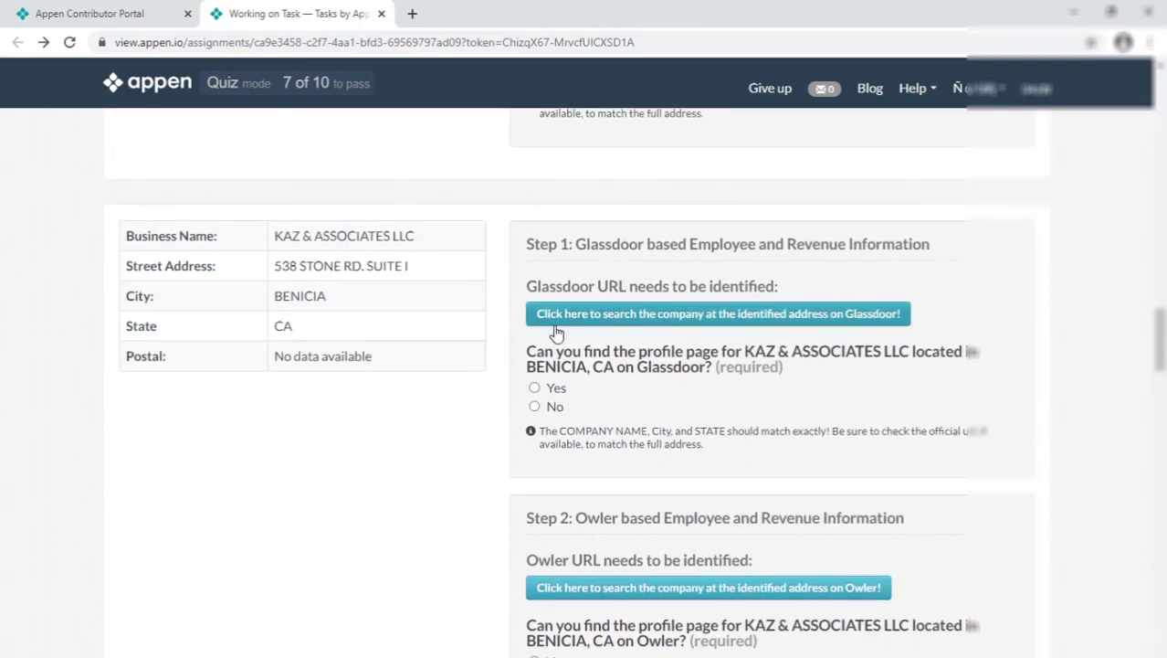
{"action": "left_click", "coordinate": [643, 593]}
{"action": "left_click", "coordinate": [477, 11]}
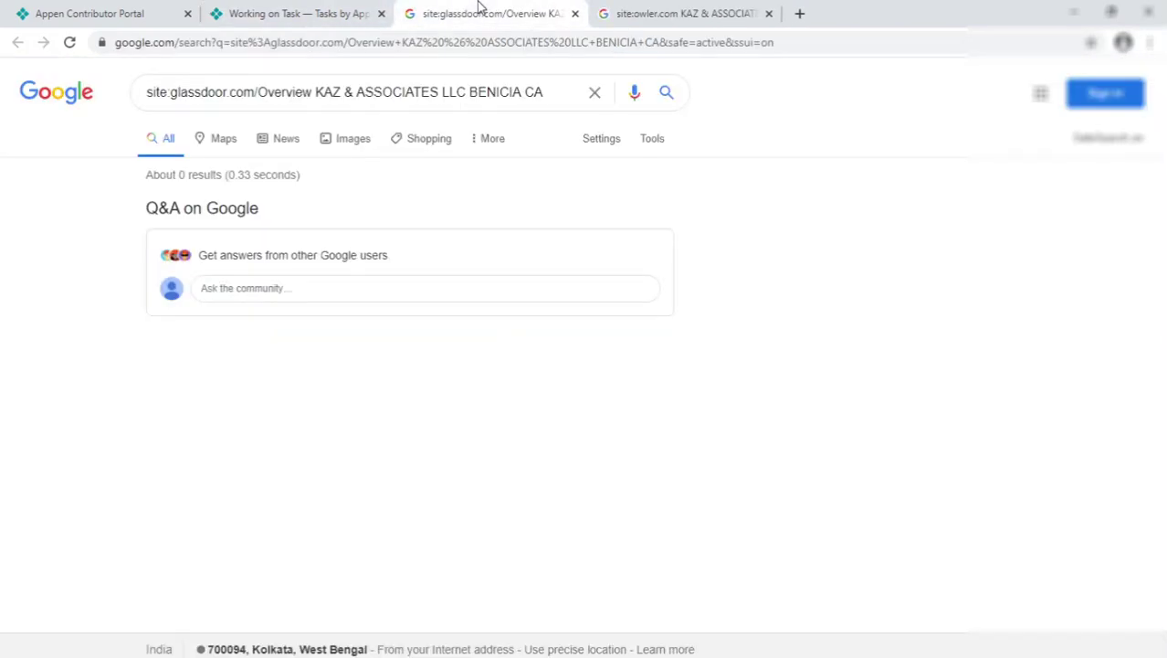
{"action": "left_click", "coordinate": [630, 11]}
Answer No to both the Glassdoor and Owler profile questions for KAZ & ASSOCIATES LLC, and close its search pages
{"action": "key", "text": "ctrl+2"}
{"action": "scroll", "coordinate": [511, 228], "scroll_direction": "down", "scroll_amount": 3}
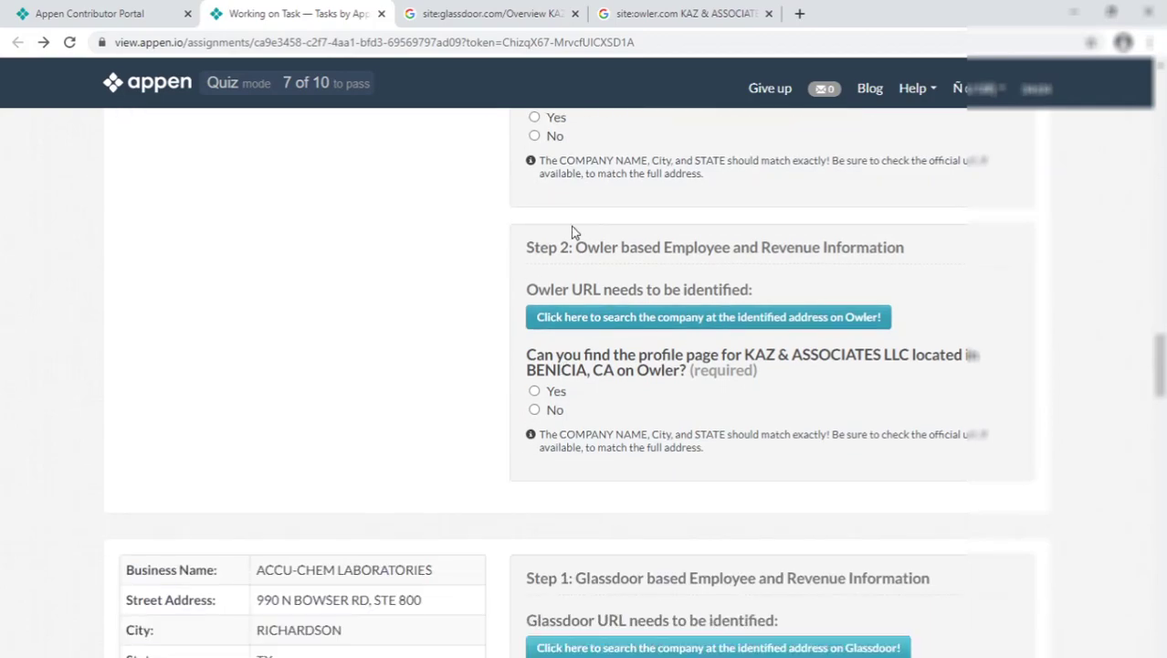
{"action": "scroll", "coordinate": [574, 274], "scroll_direction": "up", "scroll_amount": 3}
{"action": "left_click", "coordinate": [557, 407]}
{"action": "scroll", "coordinate": [561, 402], "scroll_direction": "down", "scroll_amount": 3}
{"action": "left_click", "coordinate": [555, 409]}
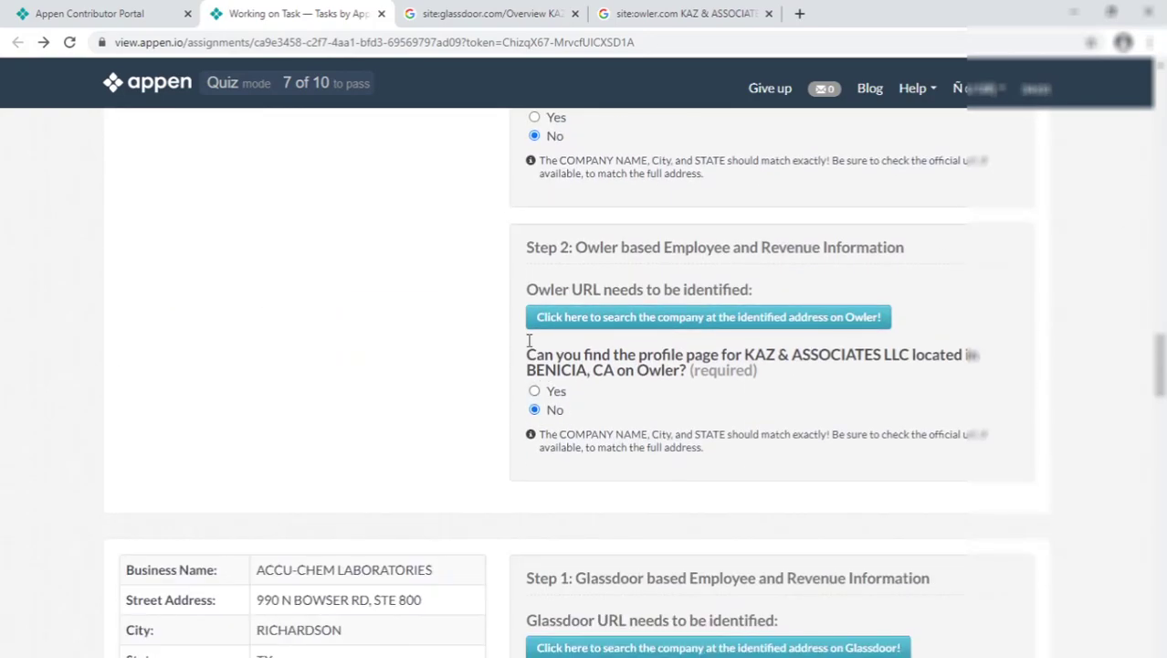
{"action": "scroll", "coordinate": [528, 339], "scroll_direction": "down", "scroll_amount": 3}
{"action": "right_click", "coordinate": [307, 13]}
{"action": "left_click", "coordinate": [366, 207]}
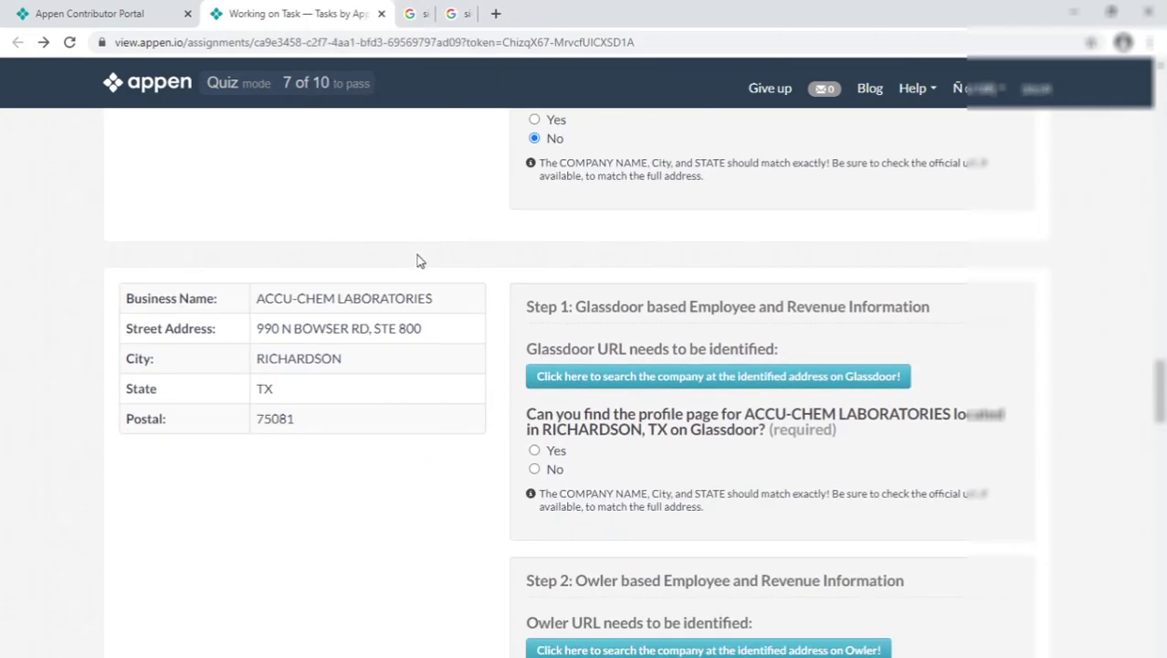
Search for ACCU-CHEM LABORATORIES in Richardson, TX on Glassdoor and Owler, and examine the results for a match
{"action": "scroll", "coordinate": [469, 289], "scroll_direction": "down", "scroll_amount": 3}
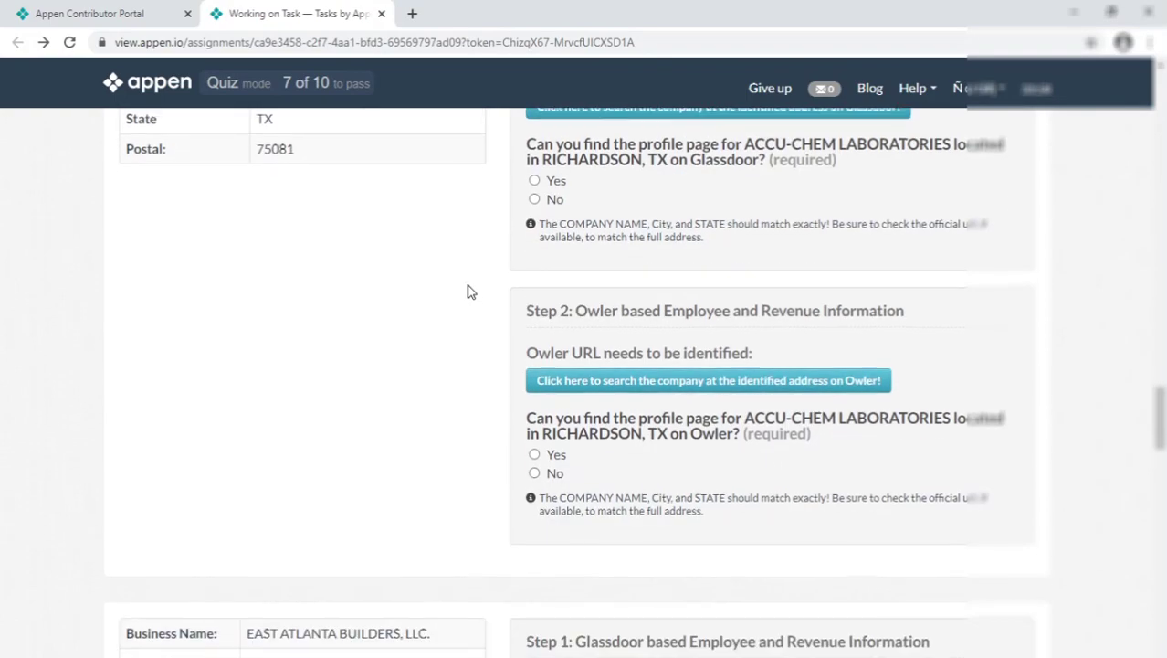
{"action": "left_click", "coordinate": [571, 109]}
{"action": "left_click", "coordinate": [466, 23]}
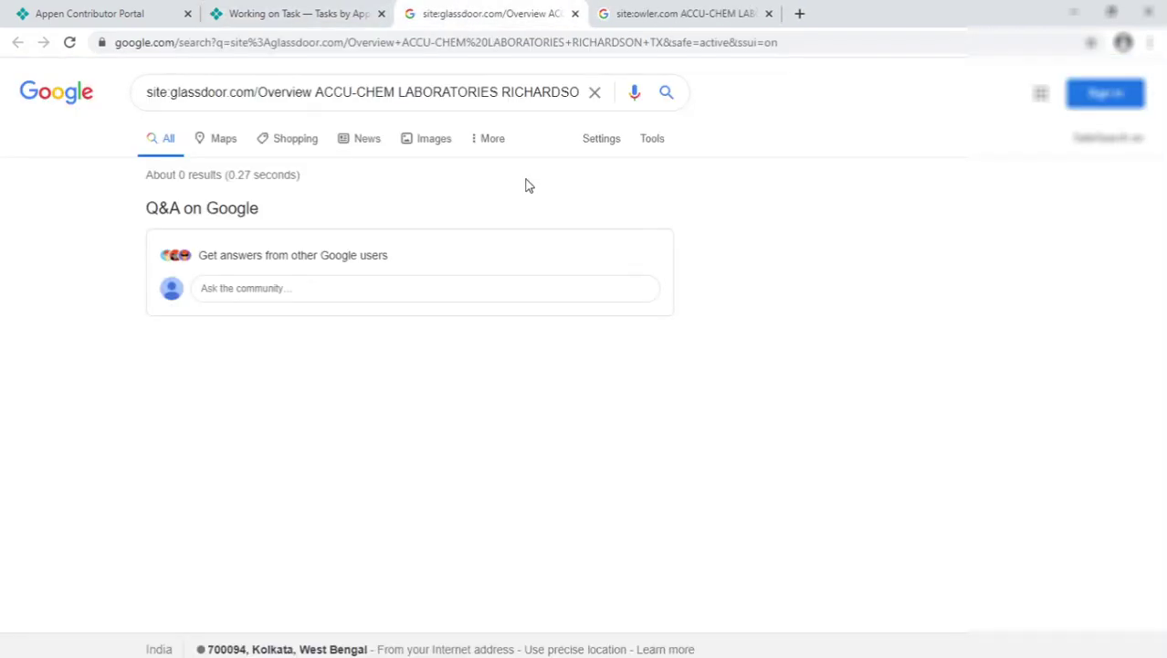
{"action": "left_click", "coordinate": [664, 11]}
Answer No to both the Glassdoor and Owler profile questions for ACCU-CHEM LABORATORIES, and close its search pages
{"action": "left_click", "coordinate": [326, 10]}
{"action": "left_click", "coordinate": [581, 200]}
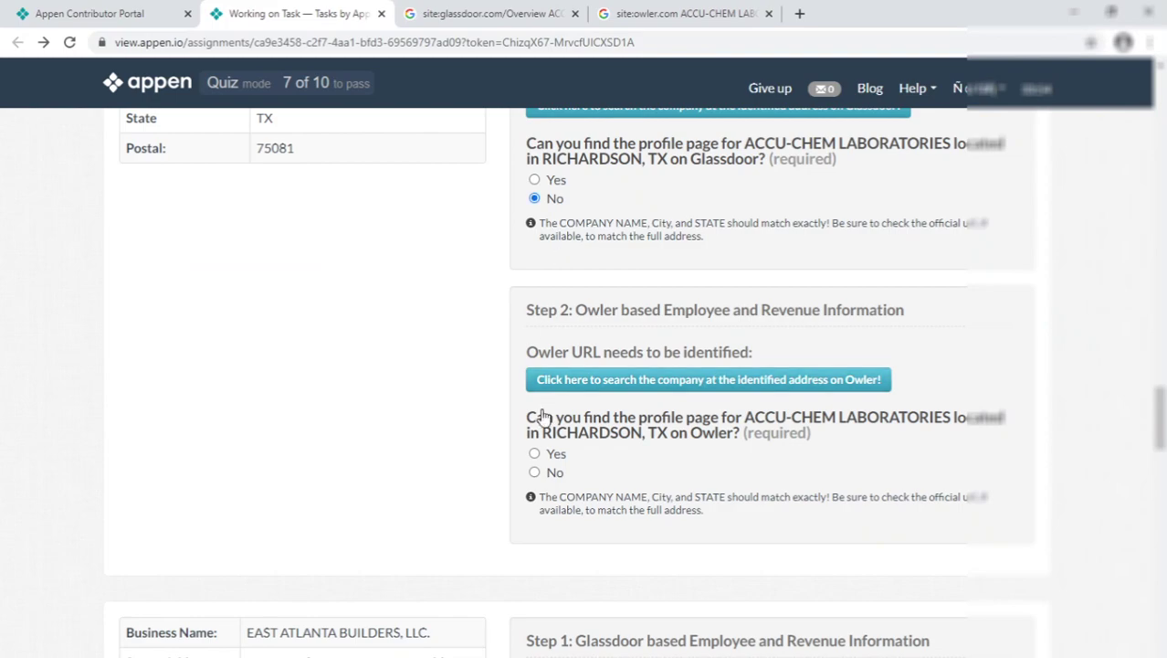
{"action": "left_click", "coordinate": [566, 473]}
{"action": "scroll", "coordinate": [489, 345], "scroll_direction": "down", "scroll_amount": 3}
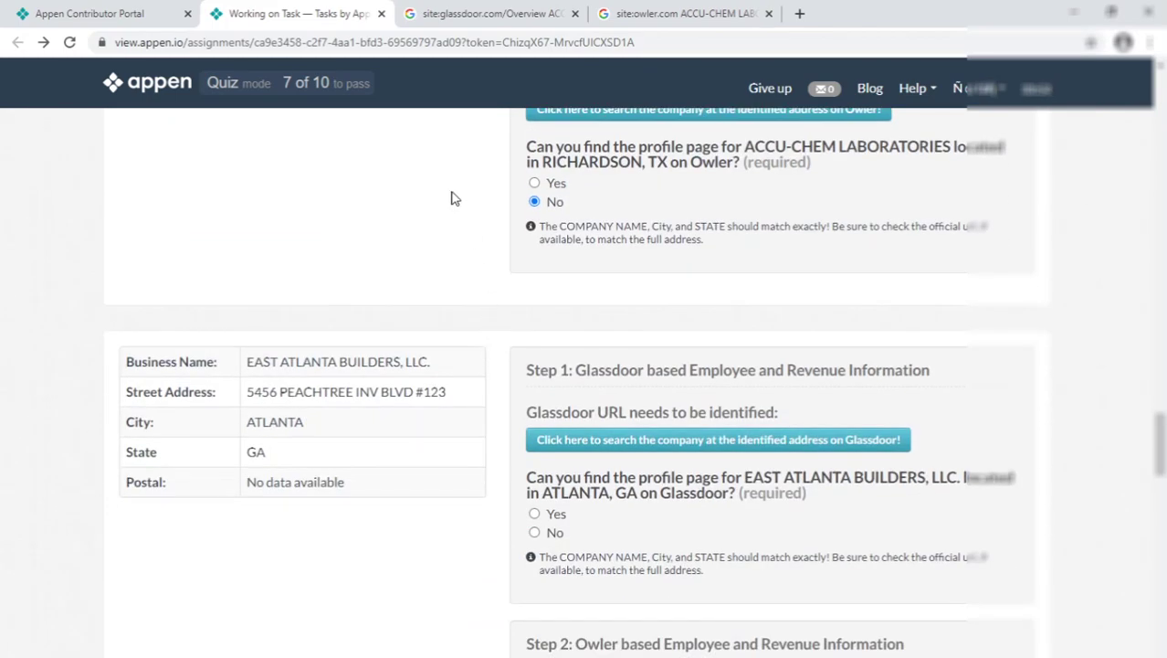
{"action": "right_click", "coordinate": [308, 10]}
{"action": "left_click", "coordinate": [311, 216]}
Search for EAST ATLANTA BUILDERS, LLC. in Atlanta, GA on Glassdoor and Owler, and compare the results with the company name
{"action": "scroll", "coordinate": [396, 242], "scroll_direction": "down", "scroll_amount": 3}
{"action": "left_click", "coordinate": [591, 172]}
{"action": "left_click", "coordinate": [607, 446]}
{"action": "left_click", "coordinate": [475, 13]}
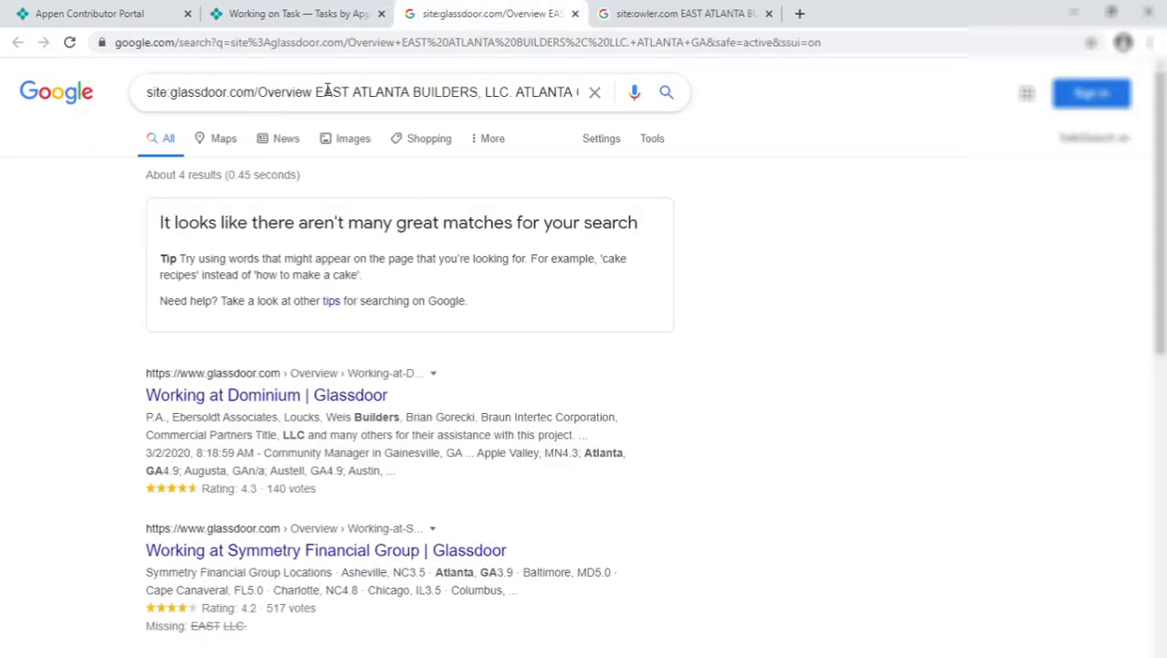
{"action": "left_click", "coordinate": [685, 12]}
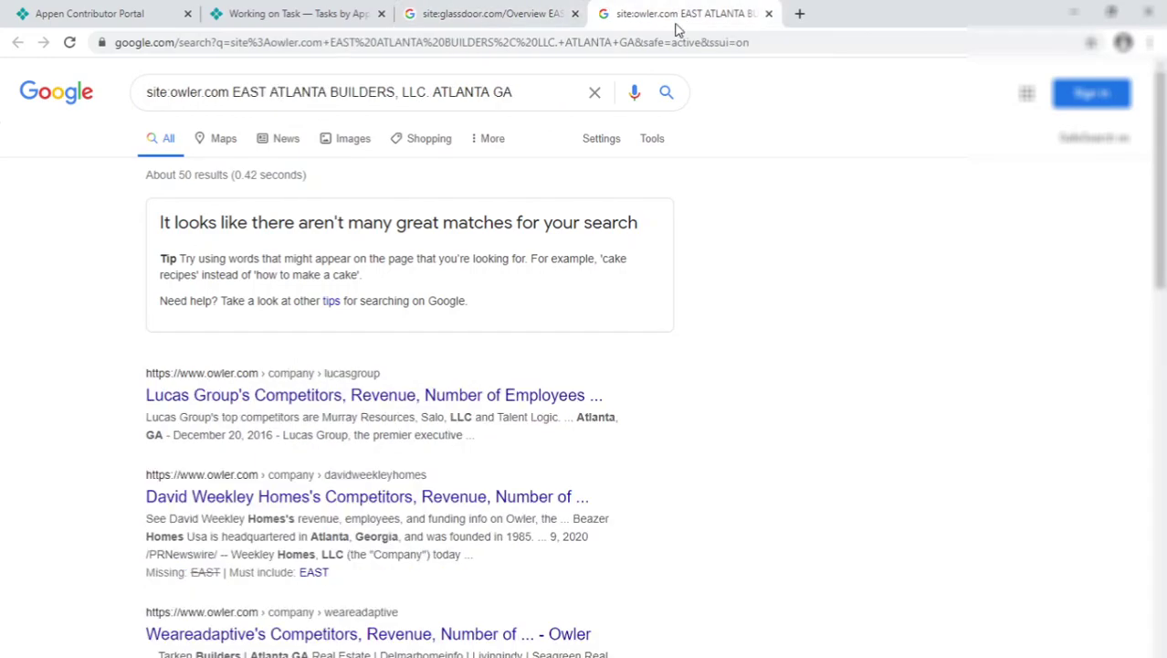
Return to the quiz and answer No to the Owler profile question for EAST ATLANTA BUILDERS, LLC
{"action": "left_click", "coordinate": [318, 13]}
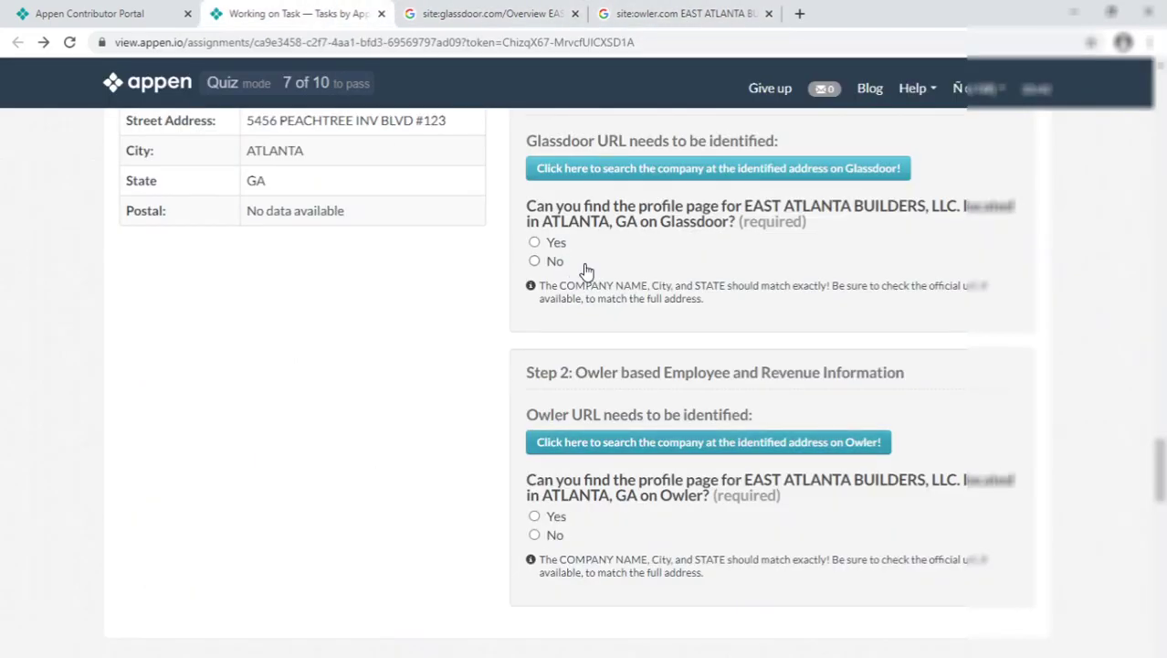
{"action": "left_click", "coordinate": [535, 535]}
{"action": "scroll", "coordinate": [548, 365], "scroll_direction": "down", "scroll_amount": 5}
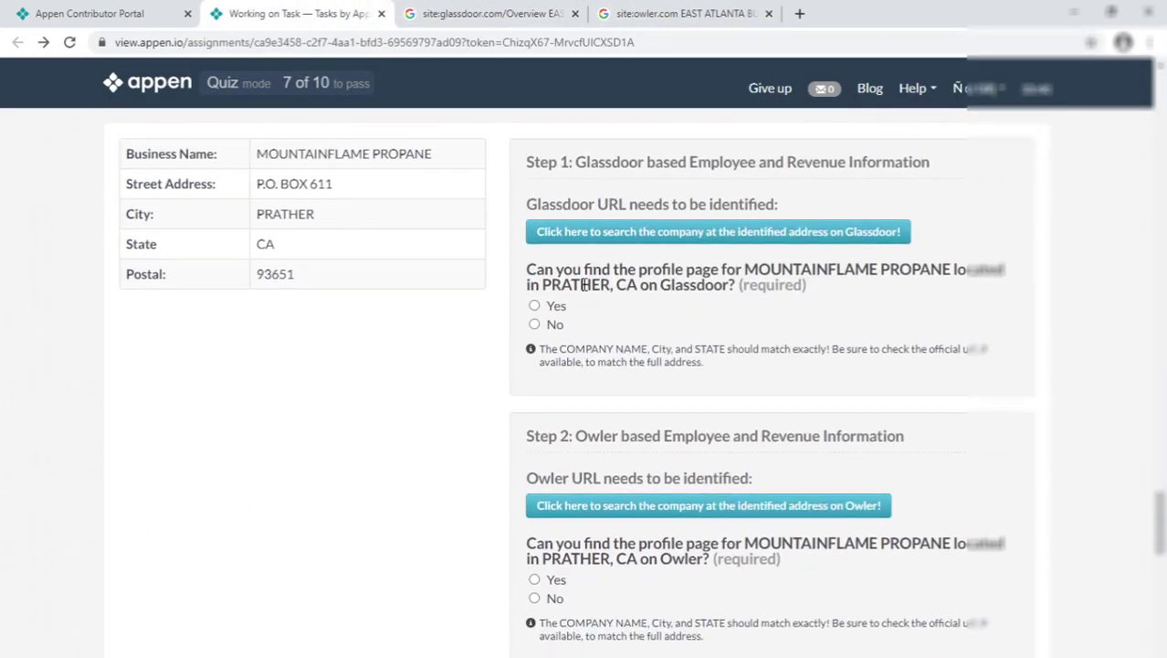
Search for MOUNTAINFLAME PROPANE in Prather, CA on Glassdoor and Owler, and examine the results for a match
{"action": "left_click", "coordinate": [605, 234]}
{"action": "left_click", "coordinate": [605, 507]}
{"action": "left_click", "coordinate": [763, 13]}
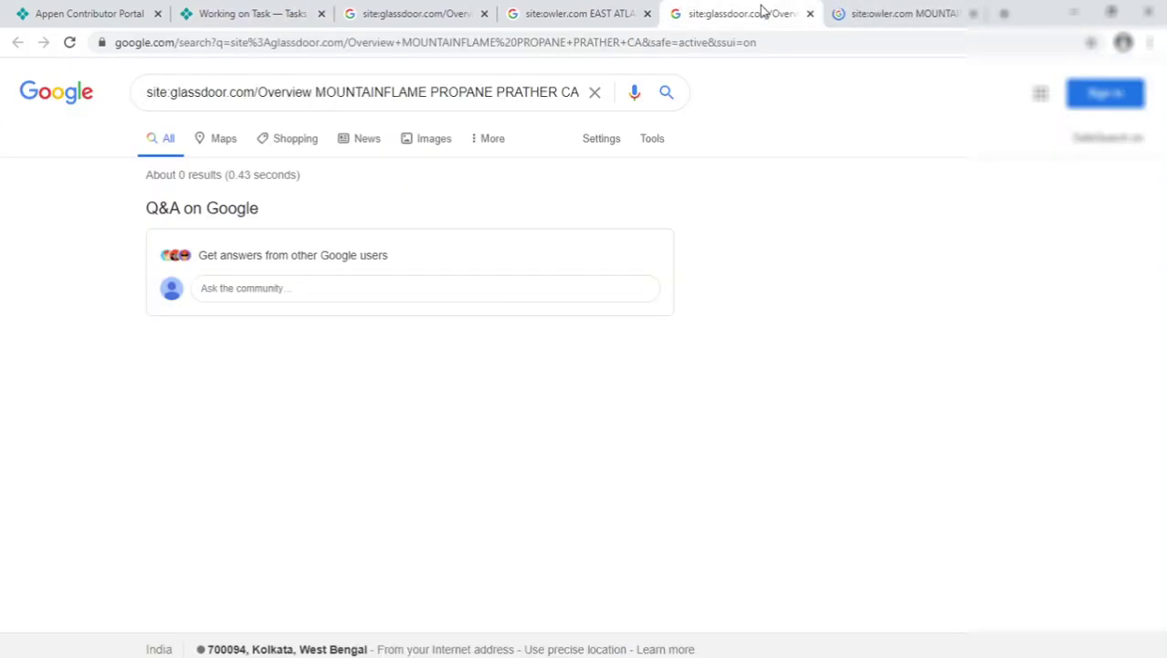
{"action": "left_click", "coordinate": [846, 13]}
Return to the quiz and answer No to both the Glassdoor and Owler profile questions for MOUNTAINFLAME PROPANE
{"action": "left_click", "coordinate": [247, 13]}
{"action": "left_click", "coordinate": [555, 324]}
{"action": "left_click", "coordinate": [554, 598]}
{"action": "scroll", "coordinate": [481, 417], "scroll_direction": "down", "scroll_amount": 5}
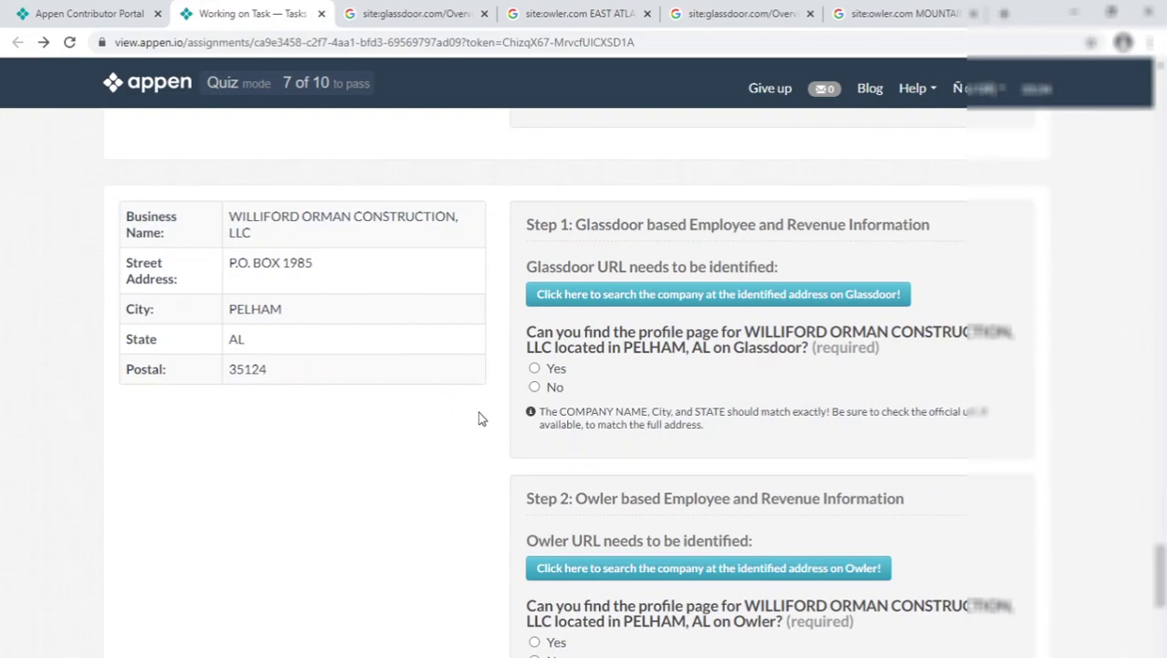
Search for WILLIFORD ORMAN CONSTRUCTION, LLC in Pelham, AL on Glassdoor and Owler, and open its Owler profile in an incognito window
{"action": "left_click", "coordinate": [603, 294]}
{"action": "left_click", "coordinate": [602, 568]}
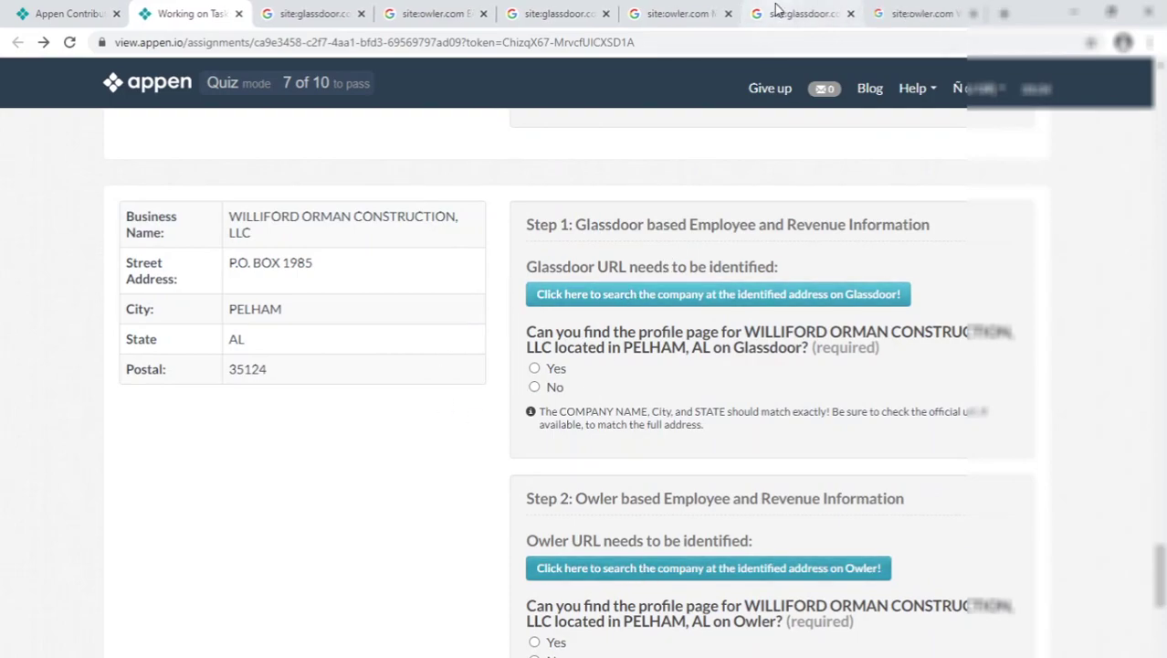
{"action": "left_click", "coordinate": [776, 11]}
{"action": "left_click", "coordinate": [895, 11]}
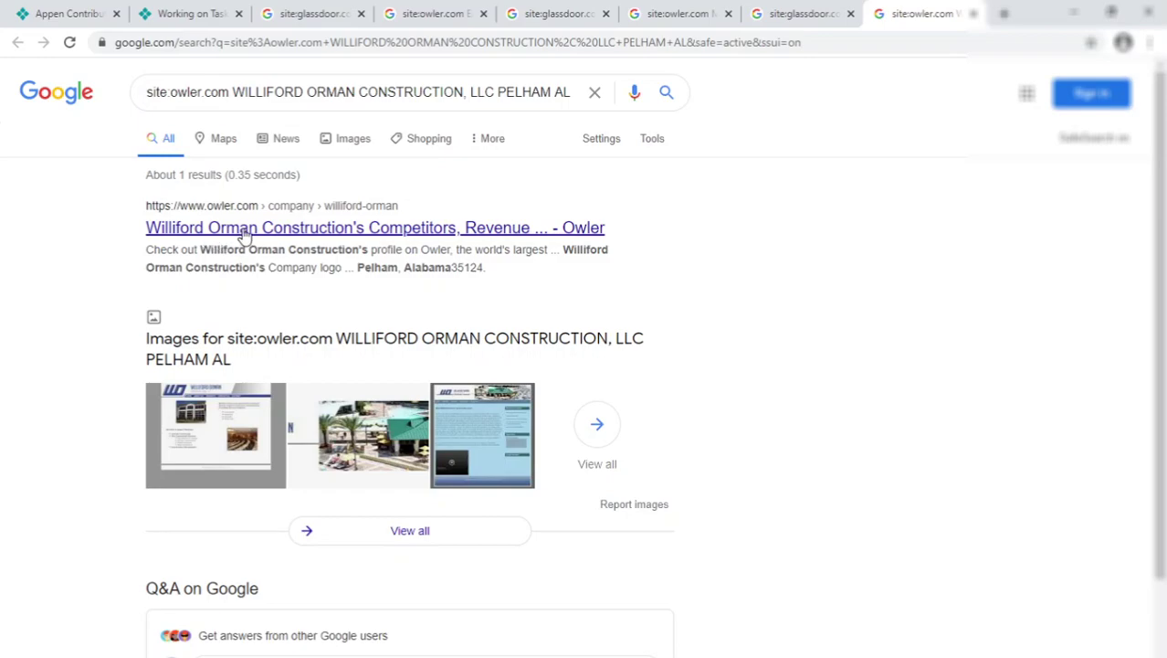
{"action": "right_click", "coordinate": [359, 230]}
{"action": "left_click", "coordinate": [456, 281]}
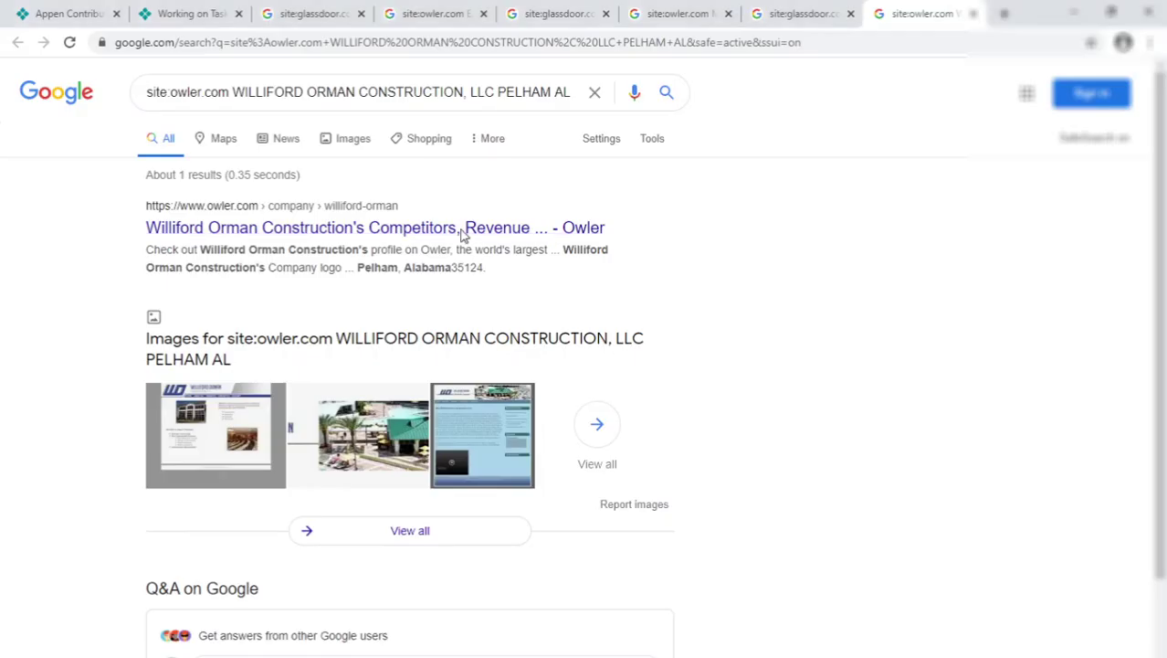
Close all the search pages and answer No for Glassdoor and Yes for Owler on WILLIFORD ORMAN CONSTRUCTION, LLC
{"action": "left_click", "coordinate": [196, 16]}
{"action": "right_click", "coordinate": [195, 16]}
{"action": "left_click", "coordinate": [253, 221]}
{"action": "left_click", "coordinate": [555, 386]}
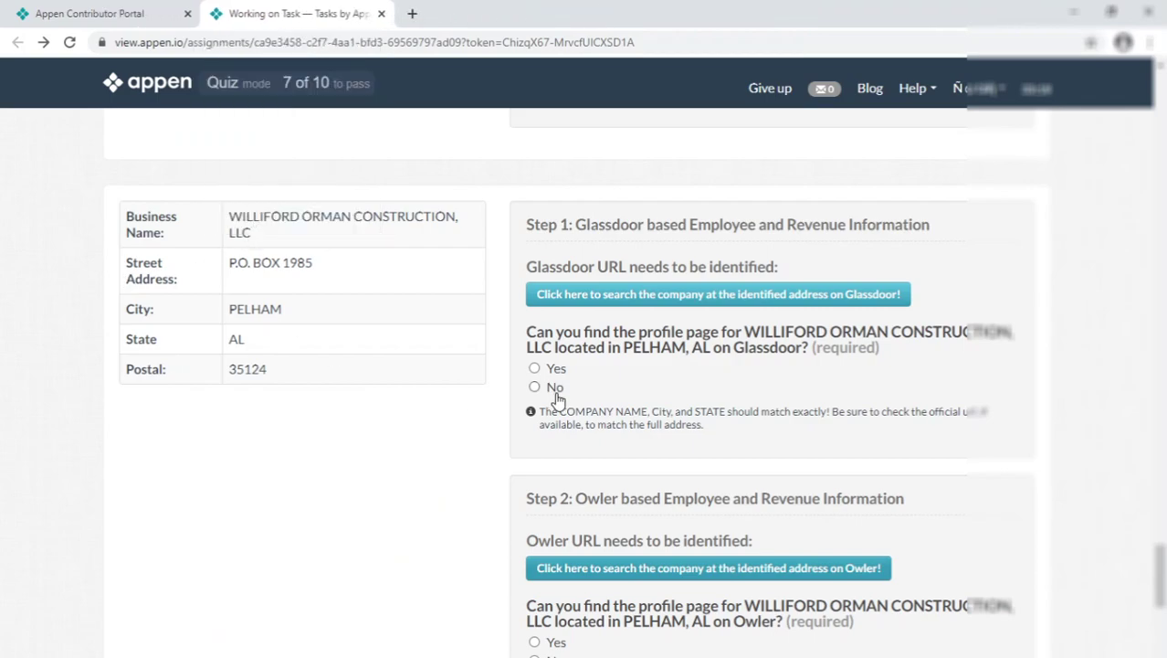
{"action": "left_click", "coordinate": [546, 644]}
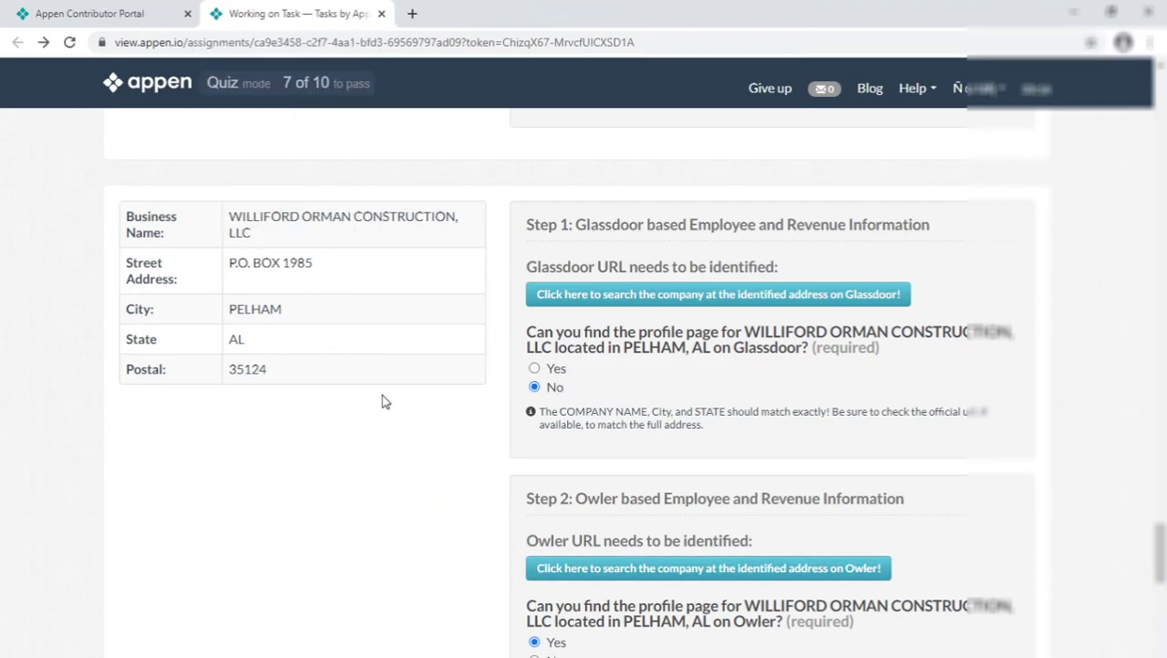
Compare the listed city of WILLIFORD ORMAN CONSTRUCTION, LLC with the headquarters address and company name on its Owler profile
{"action": "double_click", "coordinate": [266, 310]}
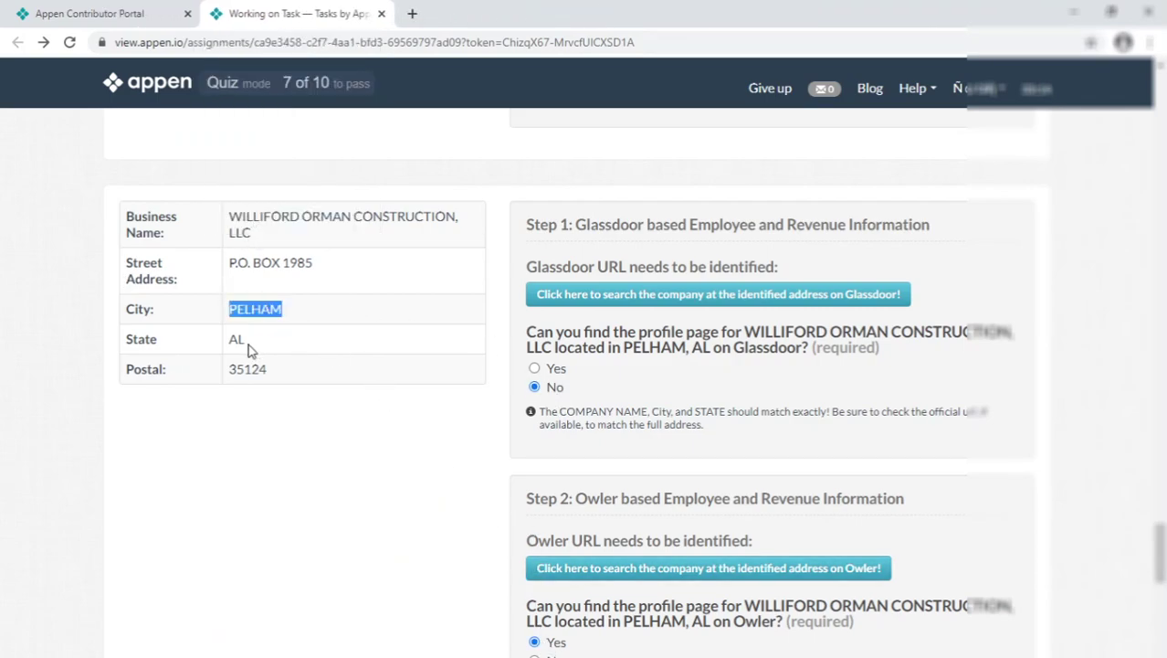
{"action": "key", "text": "alt+Tab"}
{"action": "scroll", "coordinate": [516, 365], "scroll_direction": "down", "scroll_amount": 8}
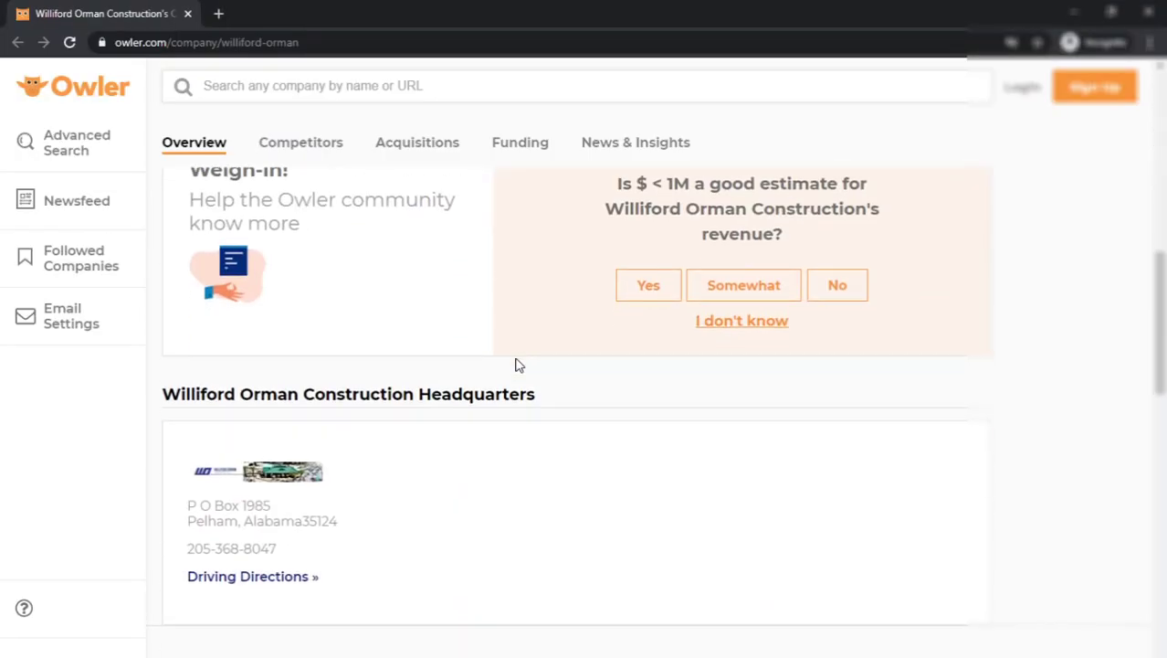
{"action": "double_click", "coordinate": [206, 521]}
{"action": "scroll", "coordinate": [342, 505], "scroll_direction": "up", "scroll_amount": 3}
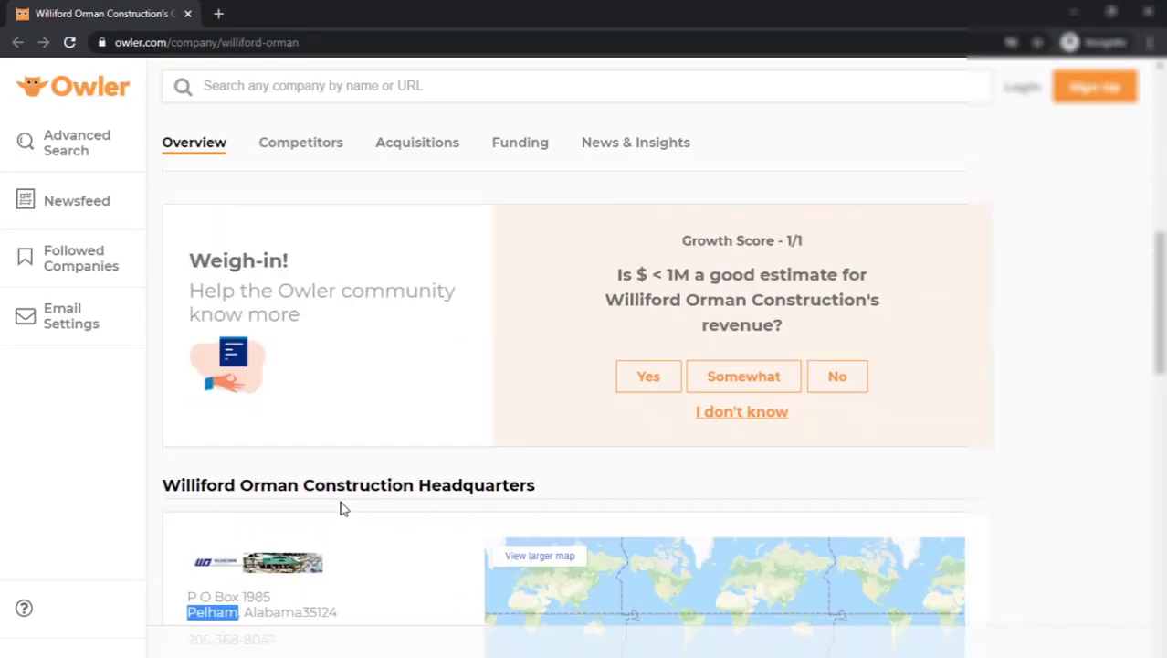
{"action": "scroll", "coordinate": [433, 306], "scroll_direction": "up", "scroll_amount": 3}
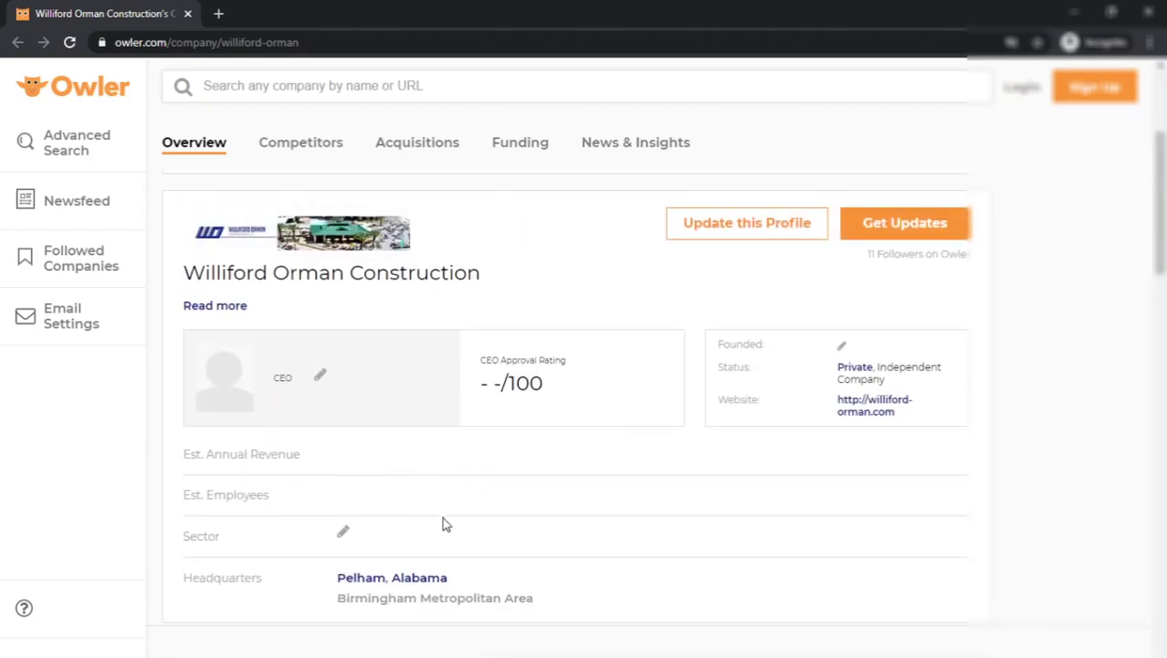
{"action": "key", "text": "alt+Tab"}
{"action": "scroll", "coordinate": [605, 425], "scroll_direction": "down", "scroll_amount": 3}
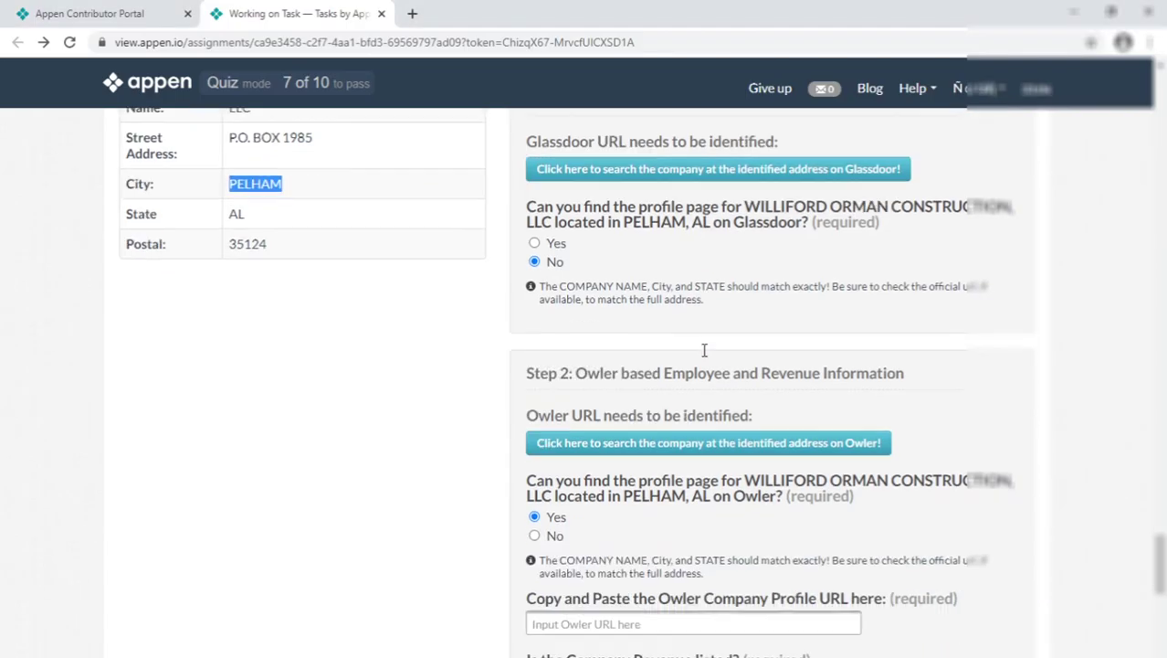
{"action": "left_click", "coordinate": [618, 479]}
{"action": "key", "text": "alt+Tab"}
{"action": "left_click", "coordinate": [260, 42]}
{"action": "key", "text": "ctrl+c"}
{"action": "right_click", "coordinate": [260, 43]}
{"action": "left_click", "coordinate": [330, 114]}
{"action": "key", "text": "alt+Tab"}
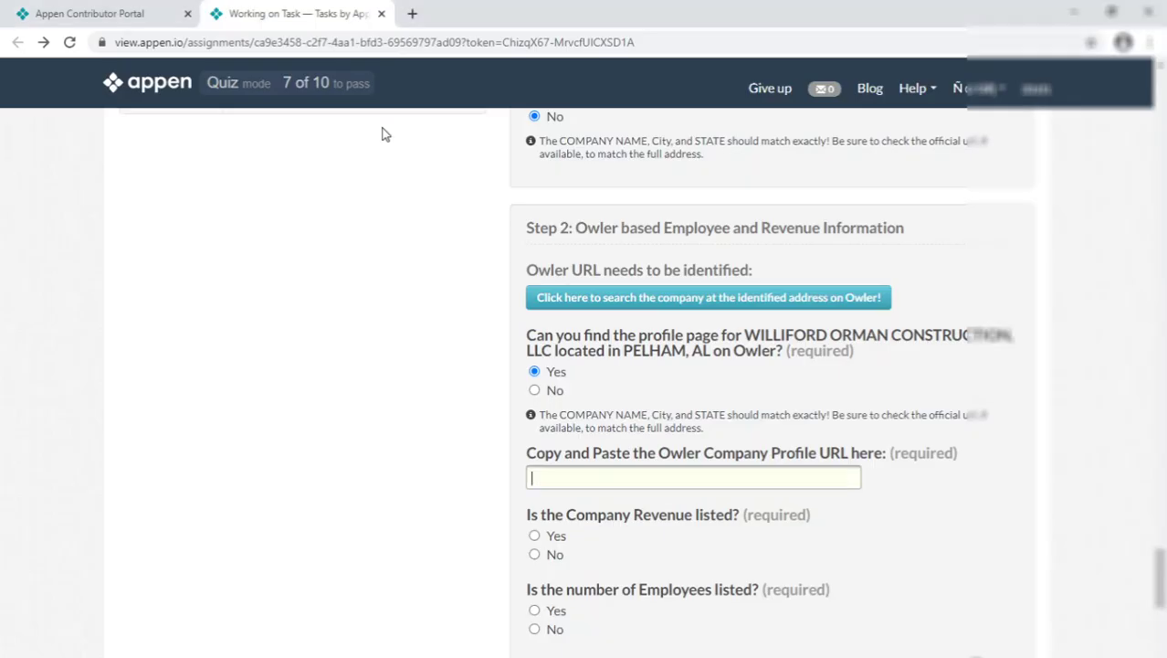
{"action": "key", "text": "ctrl+v"}
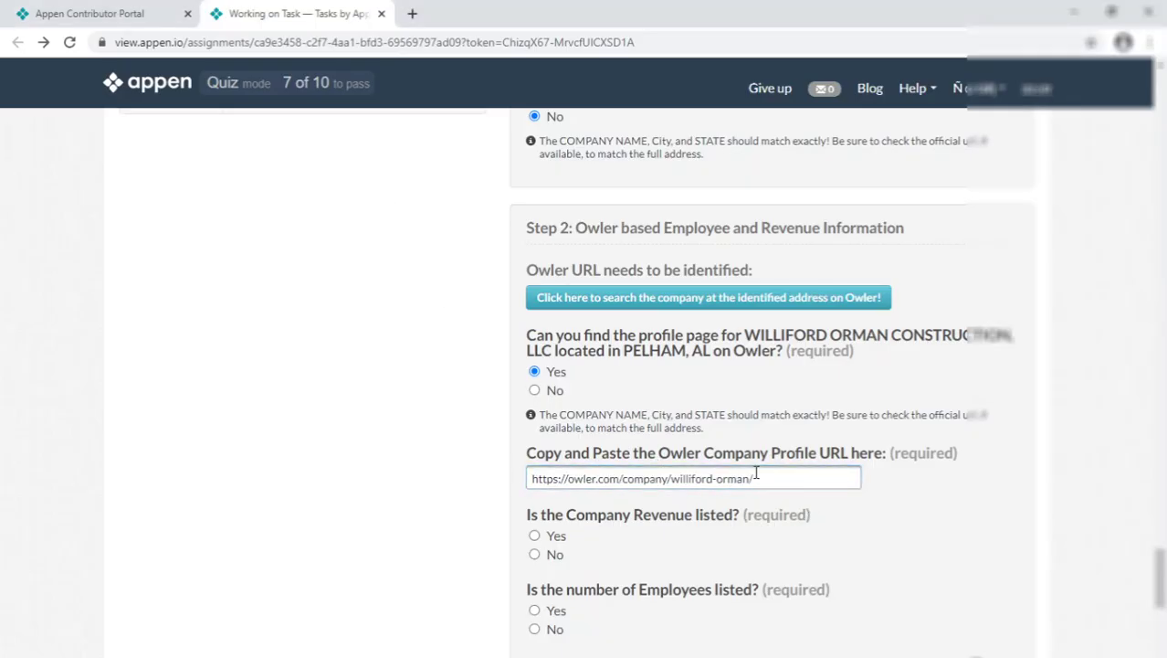
Check Williford Orman Construction's revenue on Owler, and answer No for revenue, No for number of employees and Yes for matching headquarters address
{"action": "scroll", "coordinate": [687, 448], "scroll_direction": "down", "scroll_amount": 3}
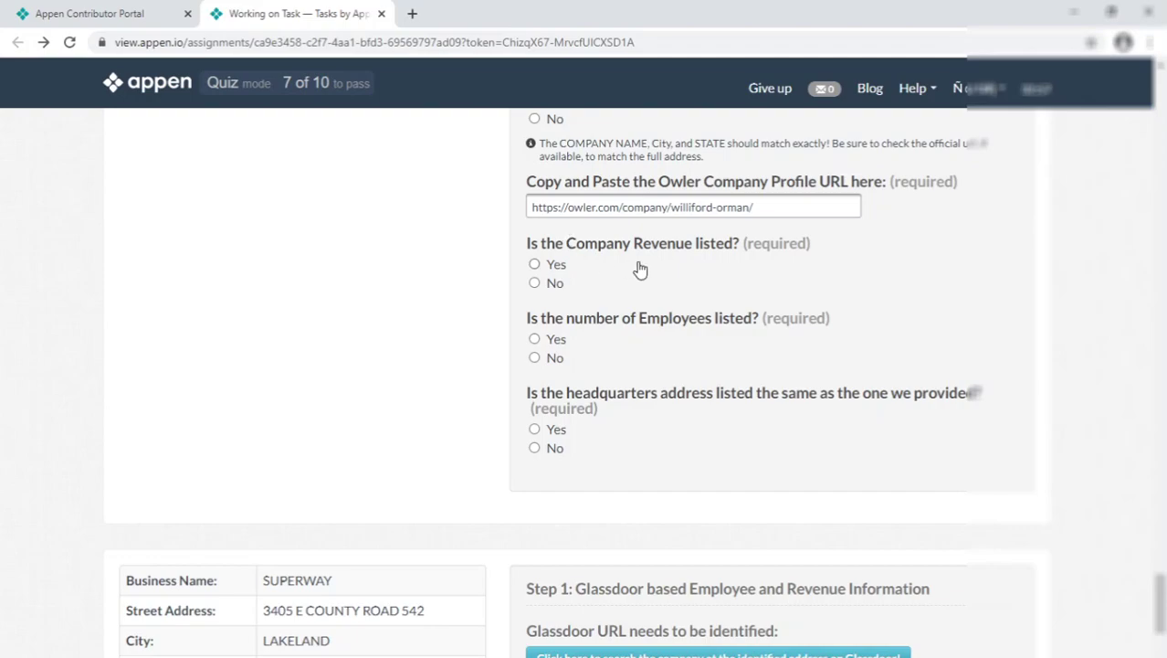
{"action": "key", "text": "alt+Tab"}
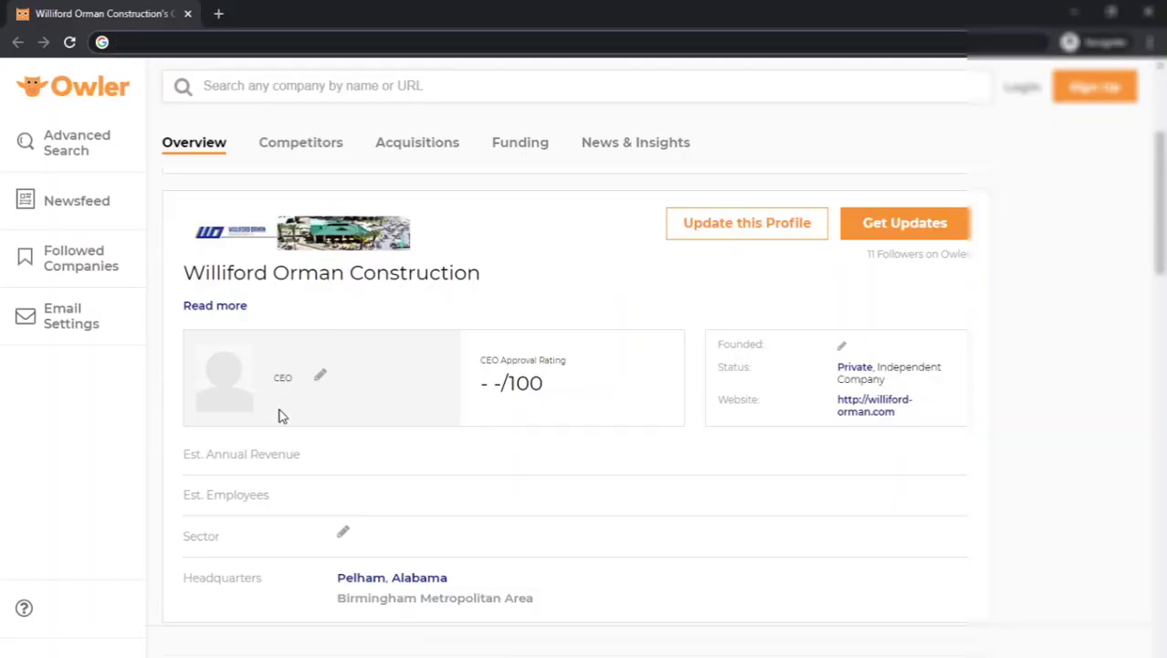
{"action": "left_click_drag", "start_coordinate": [209, 457], "coordinate": [371, 466]}
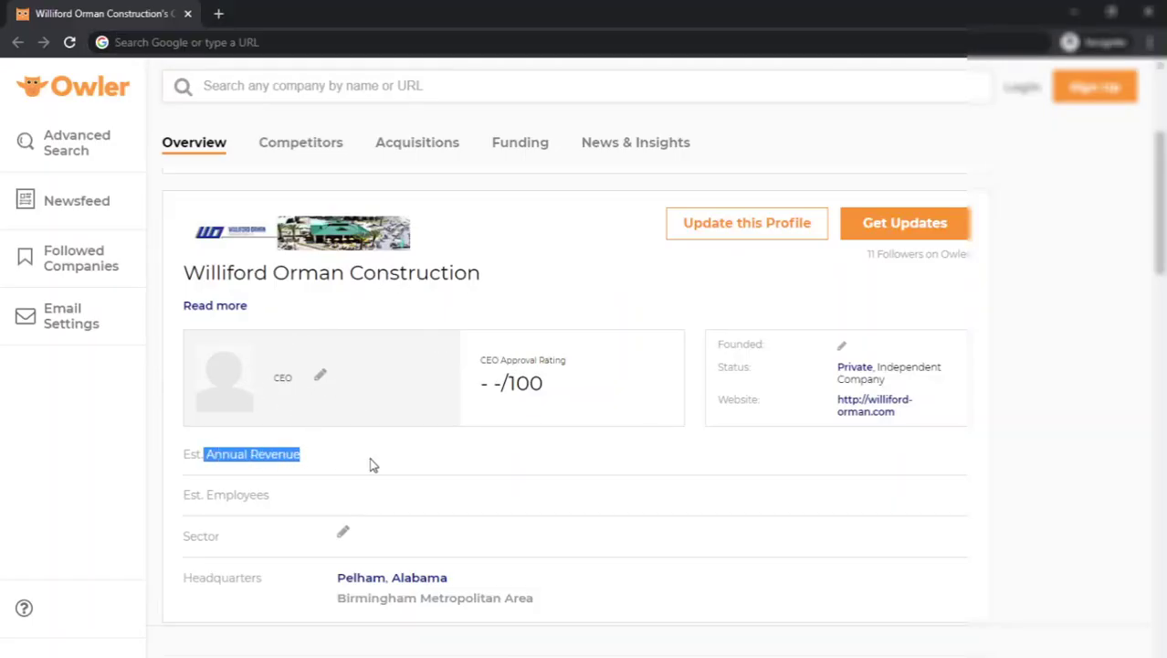
{"action": "key", "text": "alt+Tab"}
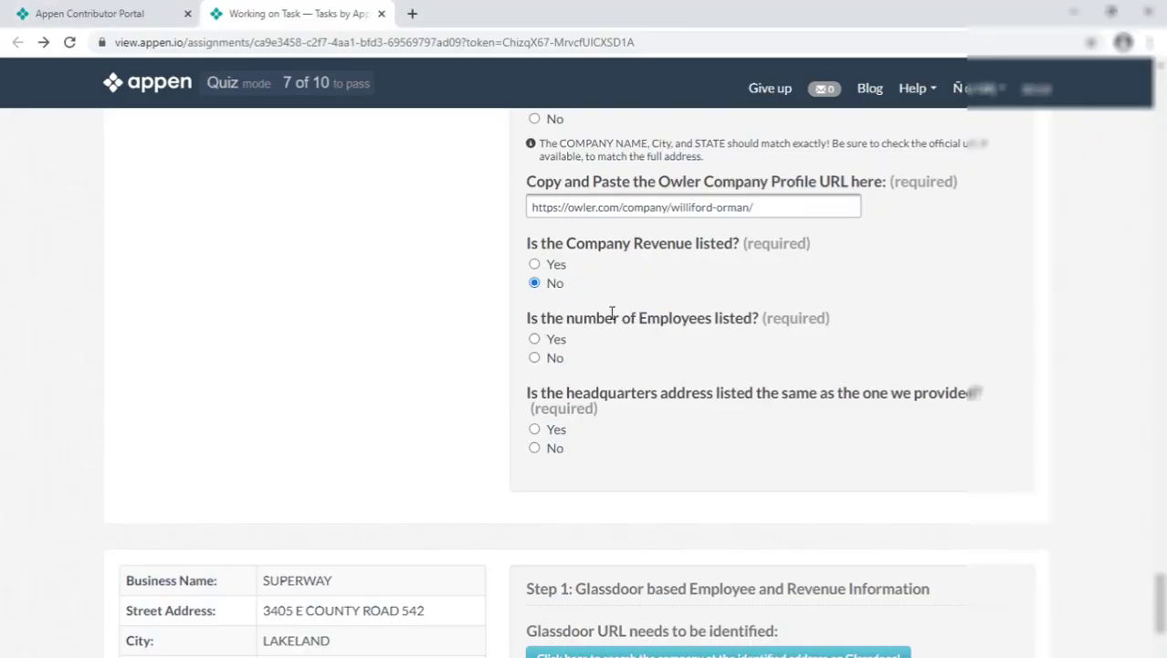
{"action": "left_click", "coordinate": [556, 365]}
{"action": "left_click", "coordinate": [582, 449]}
{"action": "left_click", "coordinate": [562, 429]}
Search for SUPERWAY in Lakeland, FL on Glassdoor and Owler and look at both result pages
{"action": "scroll", "coordinate": [468, 258], "scroll_direction": "down", "scroll_amount": 6}
{"action": "left_click", "coordinate": [604, 119]}
{"action": "left_click", "coordinate": [614, 390]}
{"action": "left_click", "coordinate": [484, 14]}
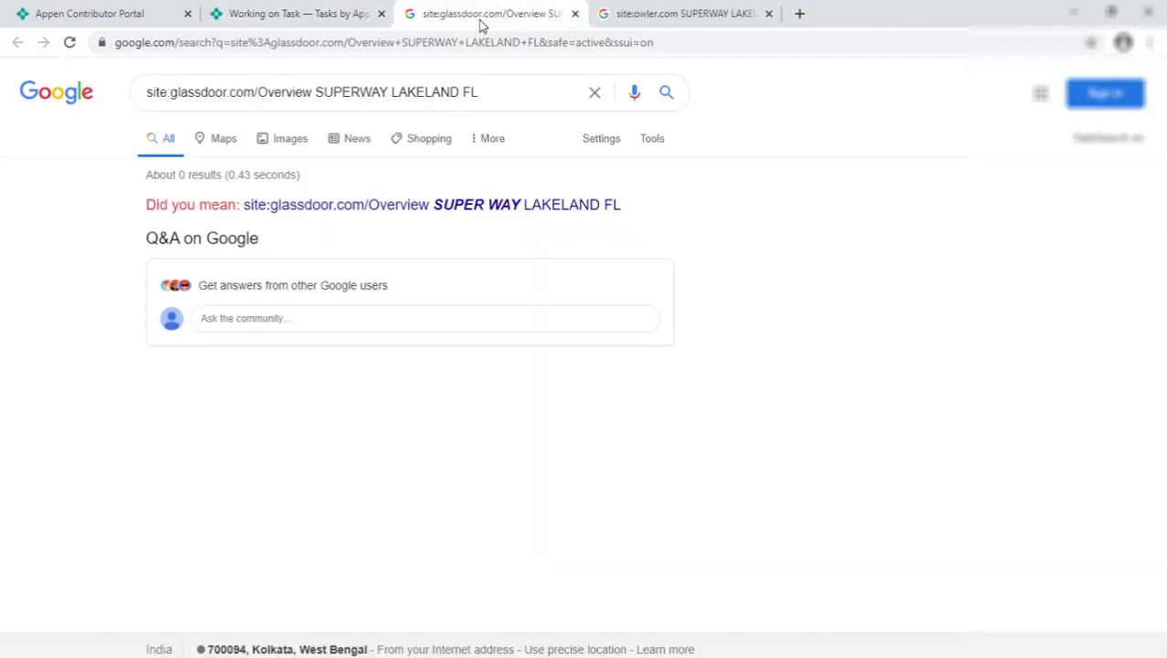
{"action": "left_click", "coordinate": [681, 13]}
Answer No for both the Glassdoor and Owler profiles of SUPERWAY and close the two search pages
{"action": "left_click", "coordinate": [301, 14]}
{"action": "left_click", "coordinate": [554, 210]}
{"action": "left_click", "coordinate": [555, 484]}
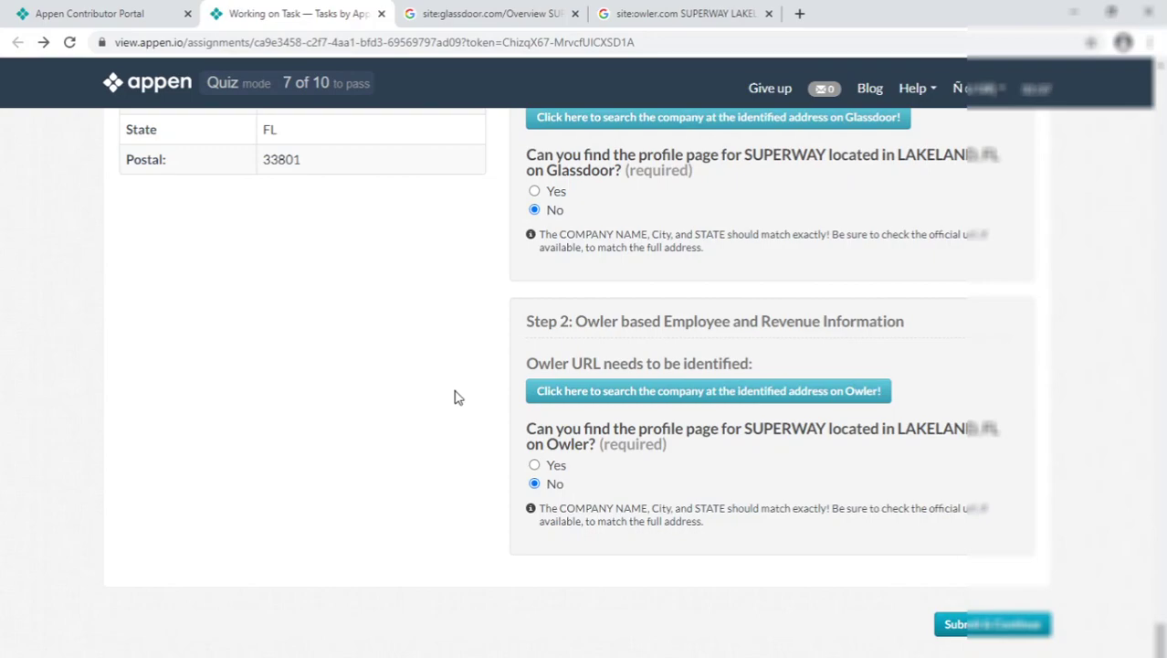
{"action": "right_click", "coordinate": [320, 14]}
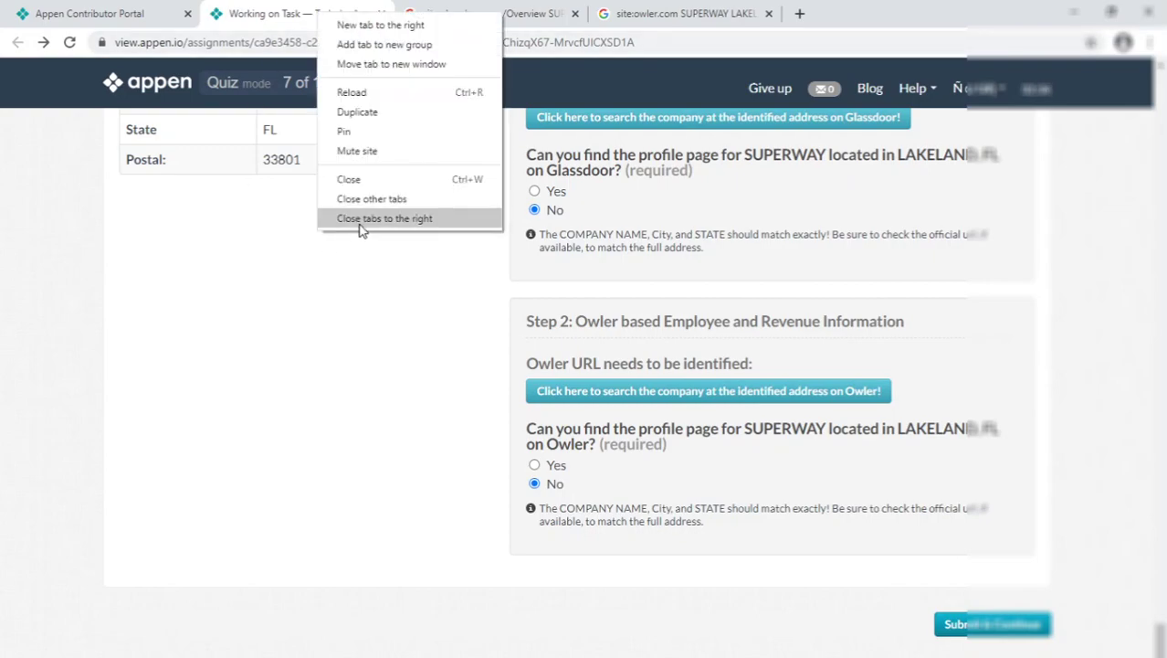
{"action": "left_click", "coordinate": [331, 218]}
Go forward to the quiz correction page and examine the missed Owler question for KAZ & ASSOCIATES LLC
{"action": "left_click", "coordinate": [43, 42]}
{"action": "scroll", "coordinate": [459, 271], "scroll_direction": "down", "scroll_amount": 3}
{"action": "scroll", "coordinate": [402, 274], "scroll_direction": "up", "scroll_amount": 4}
{"action": "scroll", "coordinate": [338, 279], "scroll_direction": "down", "scroll_amount": 5}
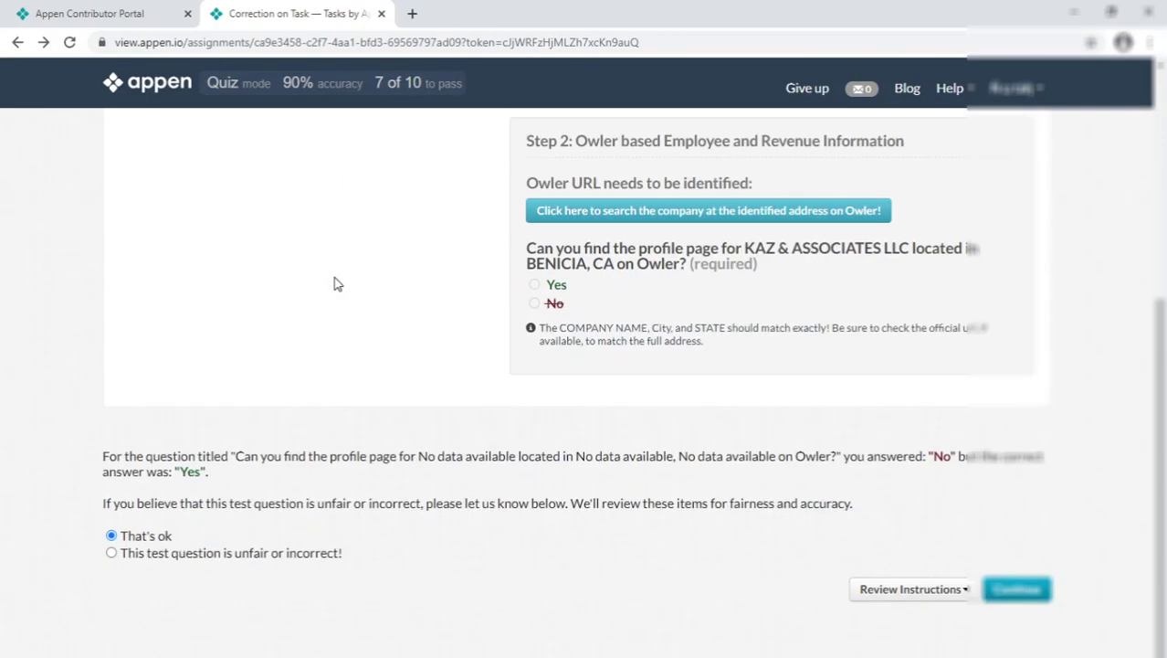
{"action": "scroll", "coordinate": [475, 345], "scroll_direction": "up", "scroll_amount": 5}
{"action": "scroll", "coordinate": [548, 320], "scroll_direction": "down", "scroll_amount": 5}
{"action": "left_click_drag", "start_coordinate": [745, 247], "coordinate": [911, 248]}
{"action": "scroll", "coordinate": [581, 346], "scroll_direction": "up", "scroll_amount": 5}
{"action": "scroll", "coordinate": [503, 351], "scroll_direction": "down", "scroll_amount": 5}
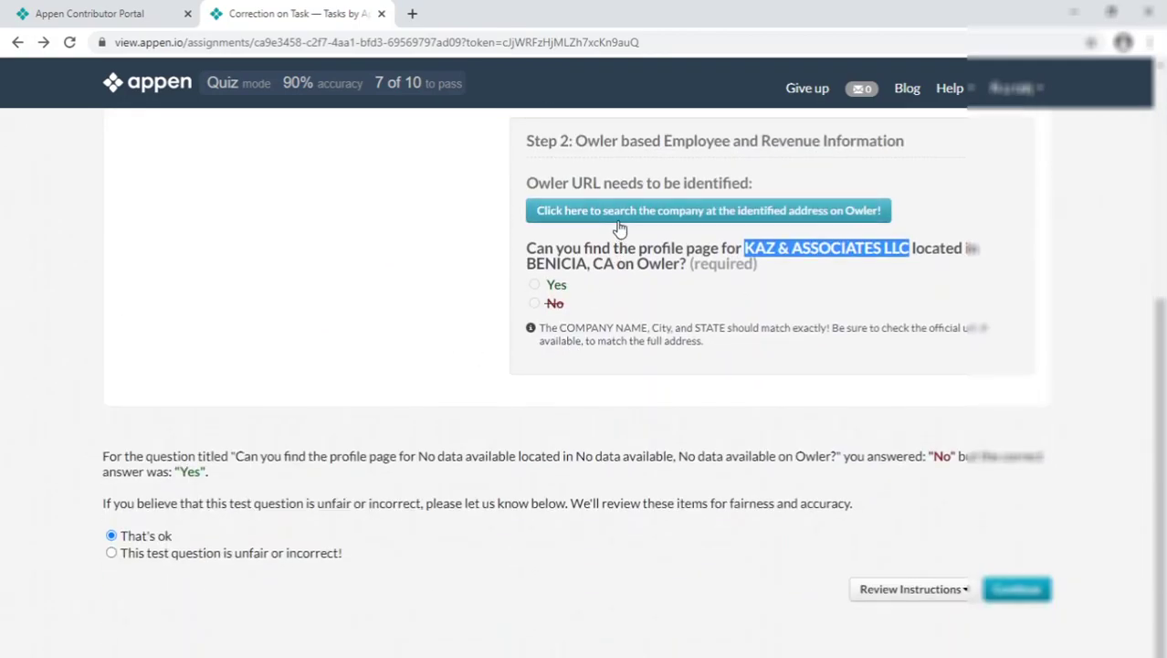
Search Owler for KAZ & ASSOCIATES LLC, then repeat the search without BENICIA CA
{"action": "left_click", "coordinate": [622, 216]}
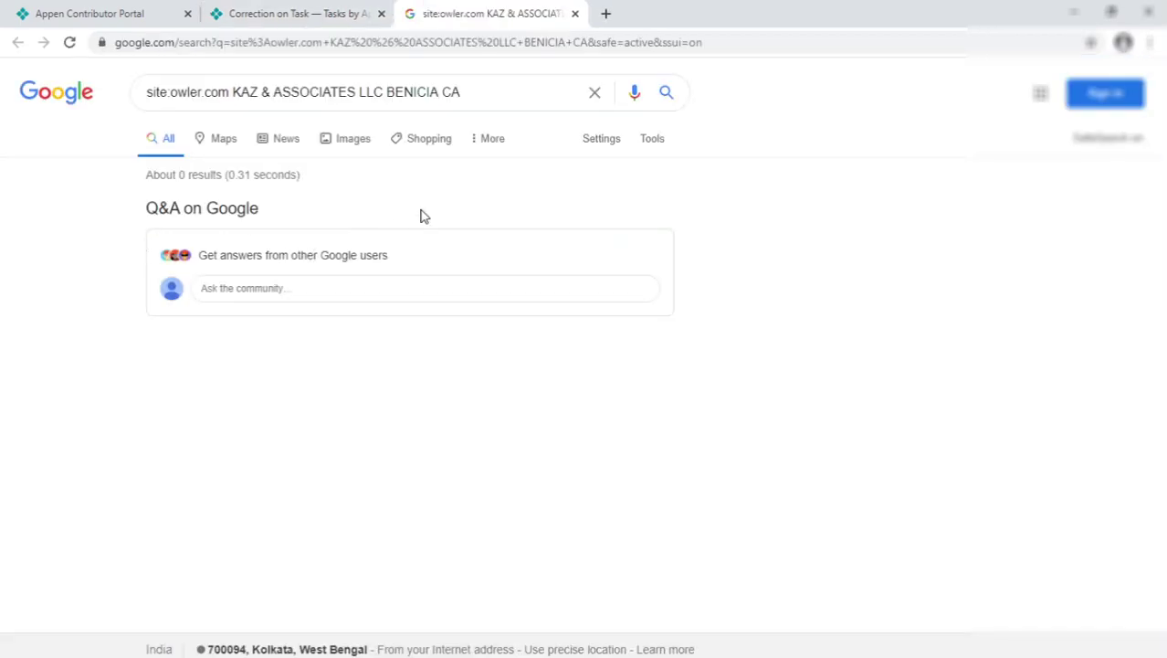
{"action": "left_click_drag", "start_coordinate": [384, 92], "coordinate": [509, 93]}
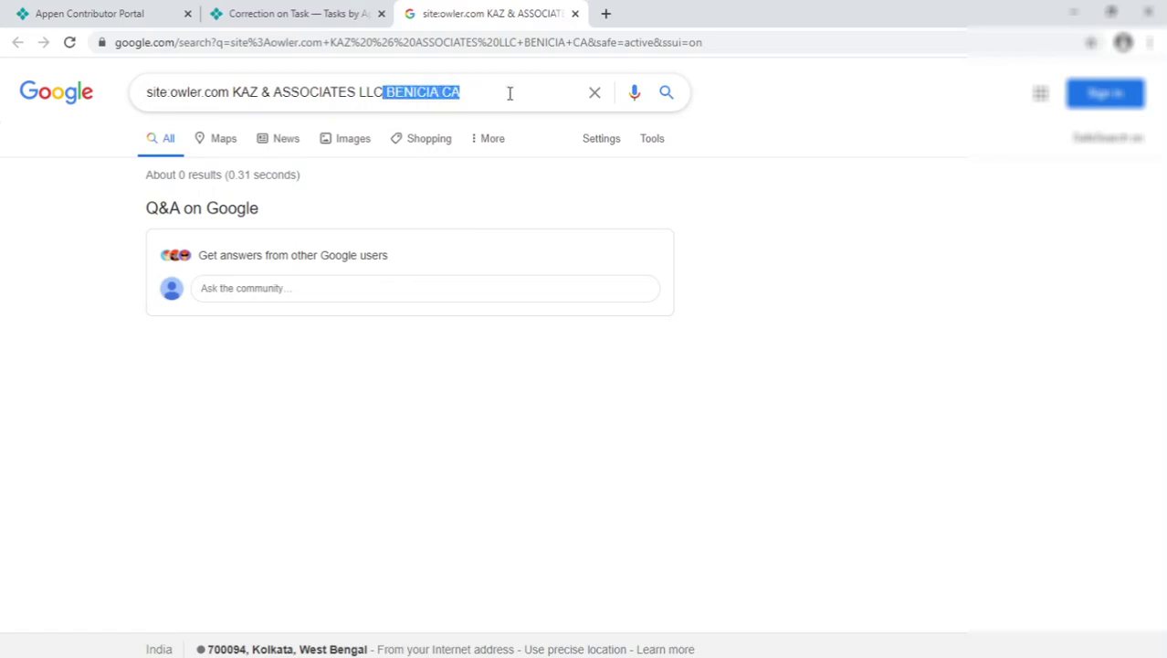
{"action": "key", "text": "BackSpace"}
{"action": "key", "text": "Return"}
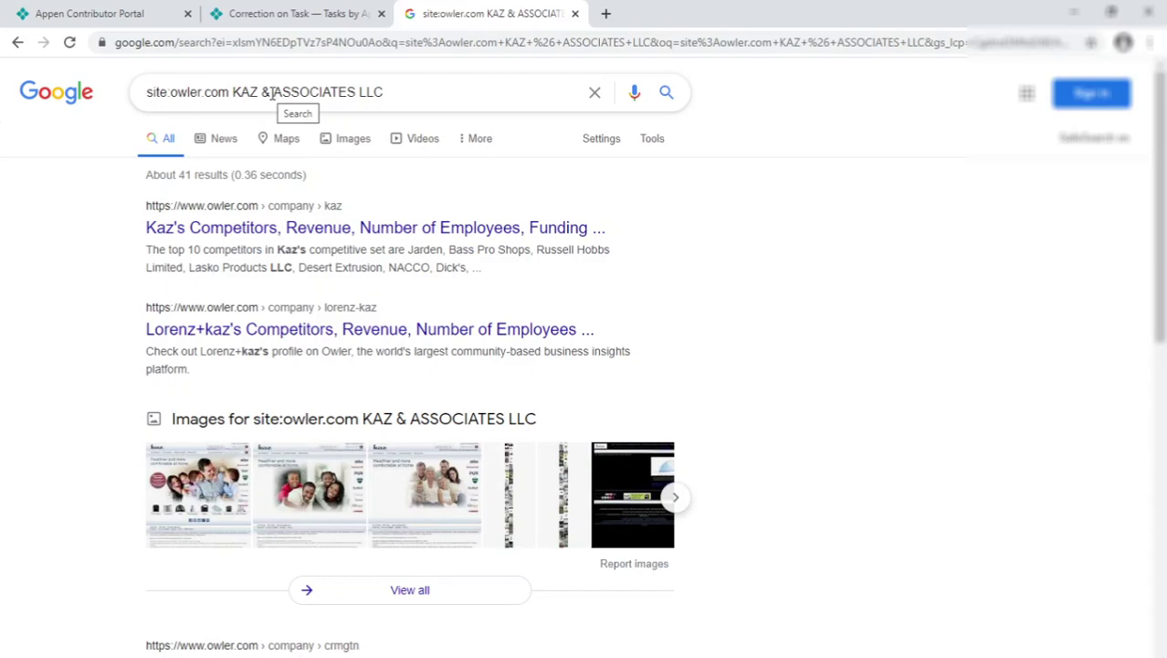
{"action": "left_click_drag", "start_coordinate": [235, 97], "coordinate": [385, 93]}
Return to the correction page, open the task instructions and read the rules on matching abbreviated business names
{"action": "left_click", "coordinate": [290, 14]}
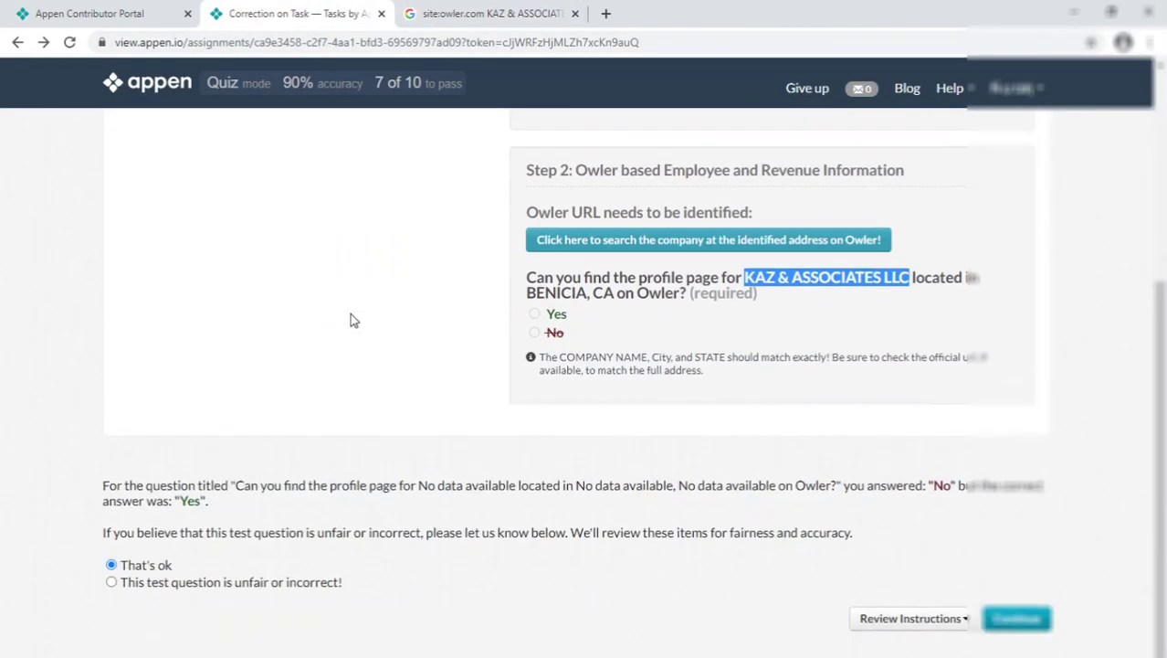
{"action": "left_click", "coordinate": [783, 245]}
{"action": "triple_click", "coordinate": [822, 248]}
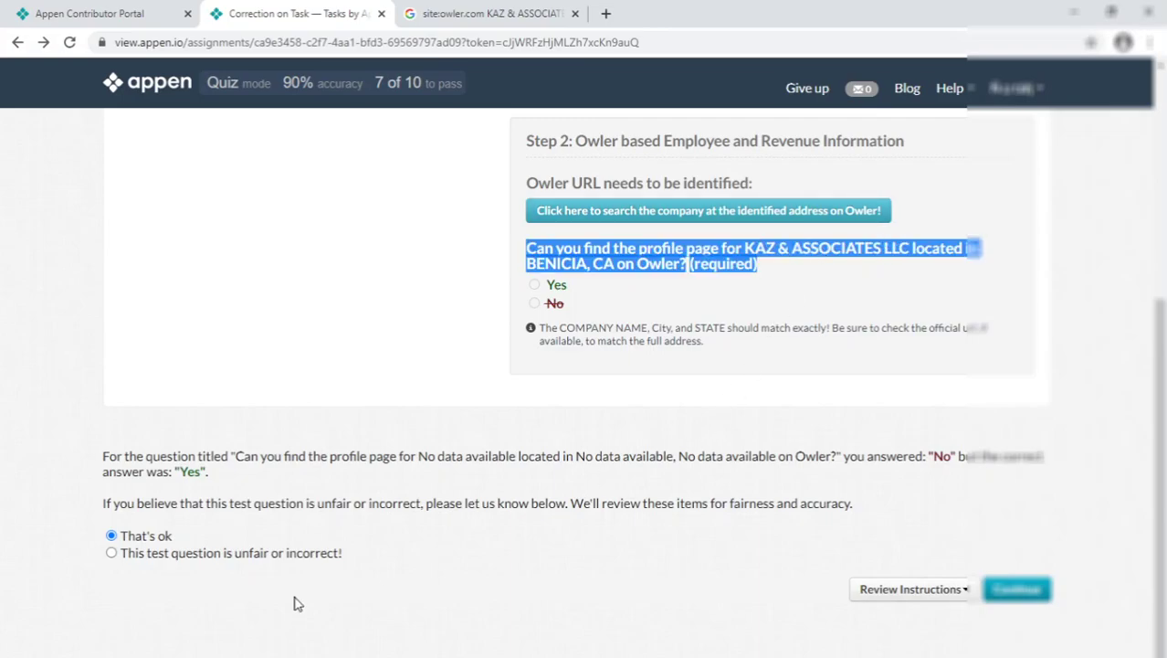
{"action": "left_click", "coordinate": [906, 590]}
{"action": "scroll", "coordinate": [448, 320], "scroll_direction": "down", "scroll_amount": 6}
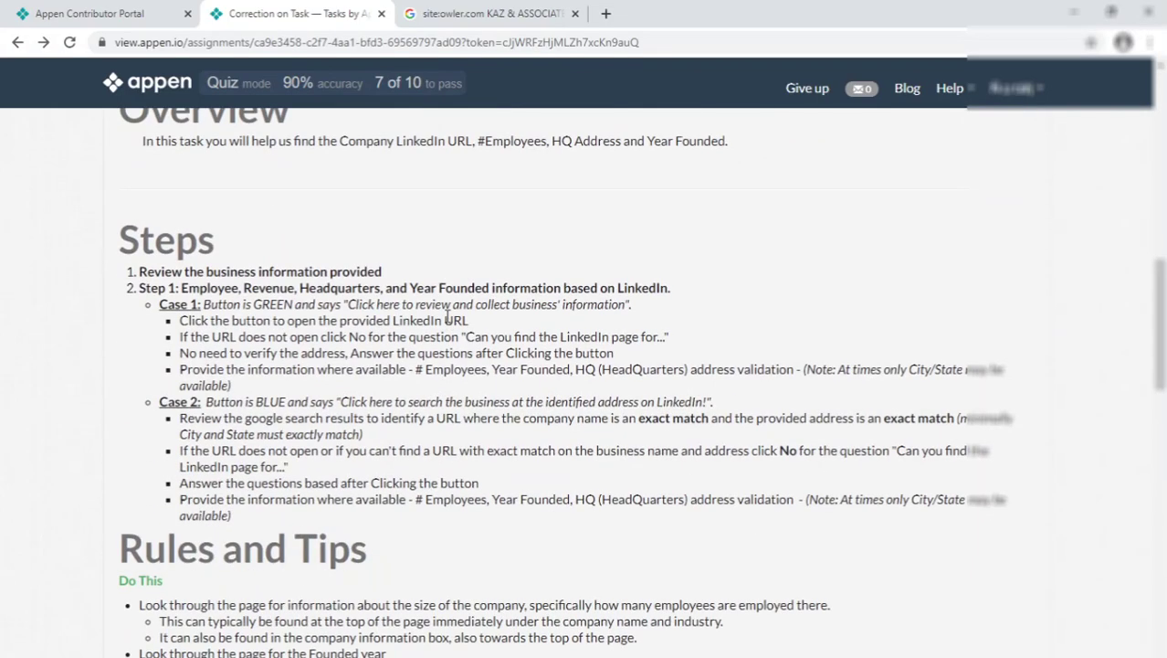
{"action": "scroll", "coordinate": [448, 316], "scroll_direction": "down", "scroll_amount": 3}
{"action": "scroll", "coordinate": [448, 320], "scroll_direction": "down", "scroll_amount": 6}
{"action": "scroll", "coordinate": [448, 320], "scroll_direction": "up", "scroll_amount": 3}
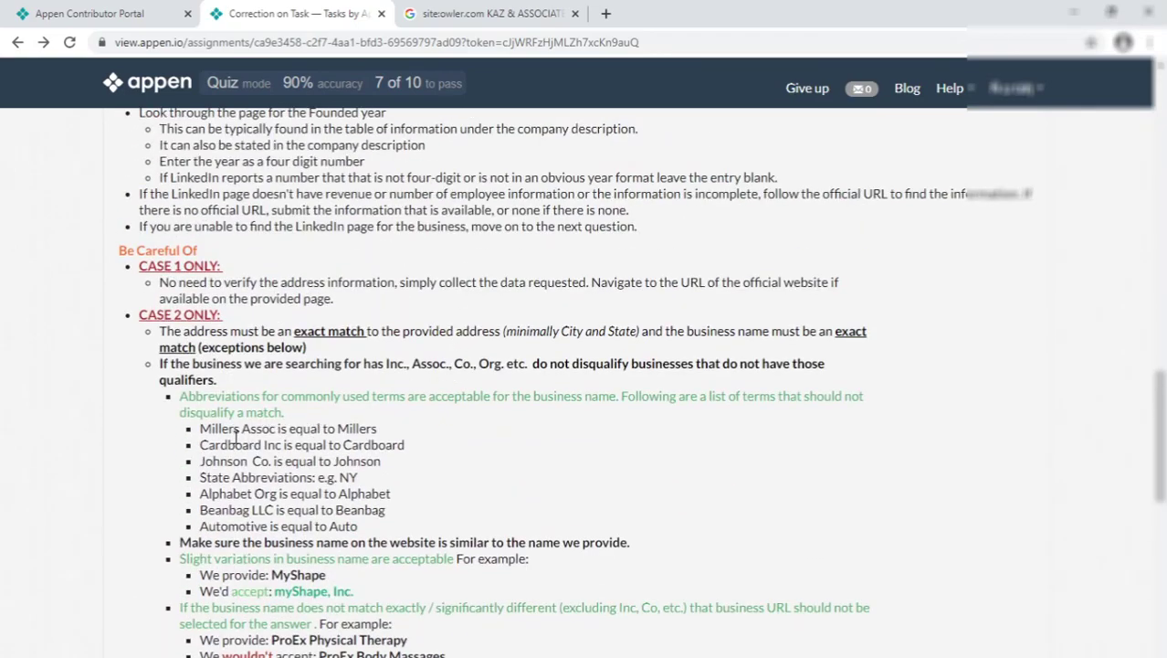
{"action": "left_click_drag", "start_coordinate": [338, 428], "coordinate": [375, 427]}
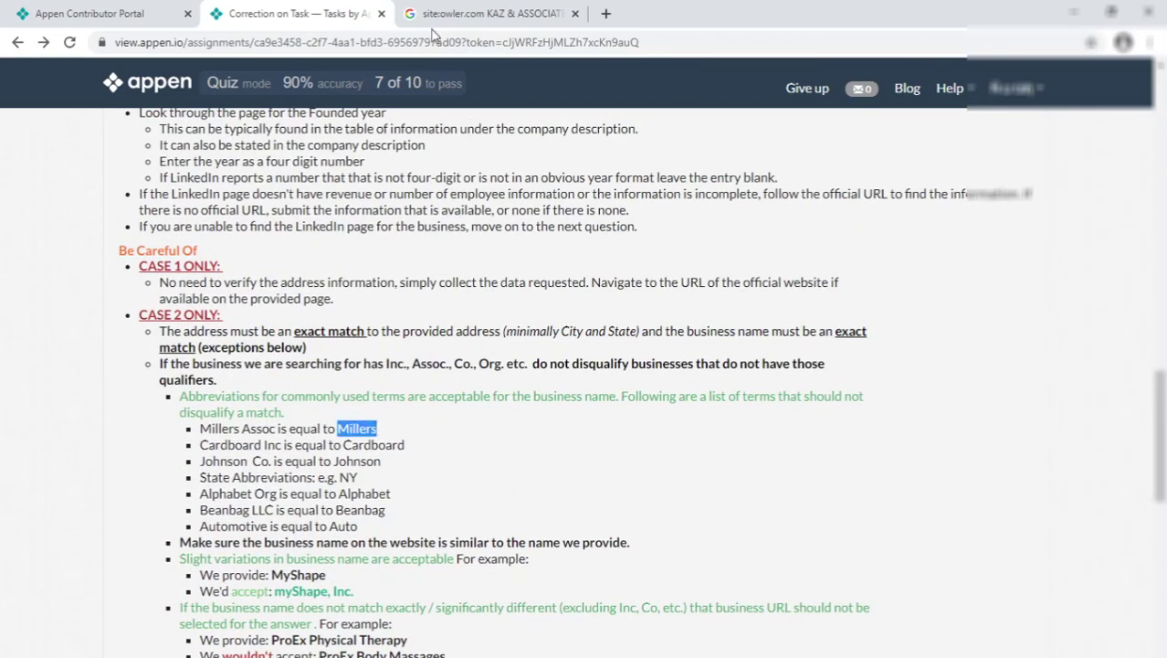
Compare the ASSOCIATES LLC part of the searched name with the "Millers Assoc is equal to Millers" rule in the instructions
{"action": "left_click", "coordinate": [466, 17]}
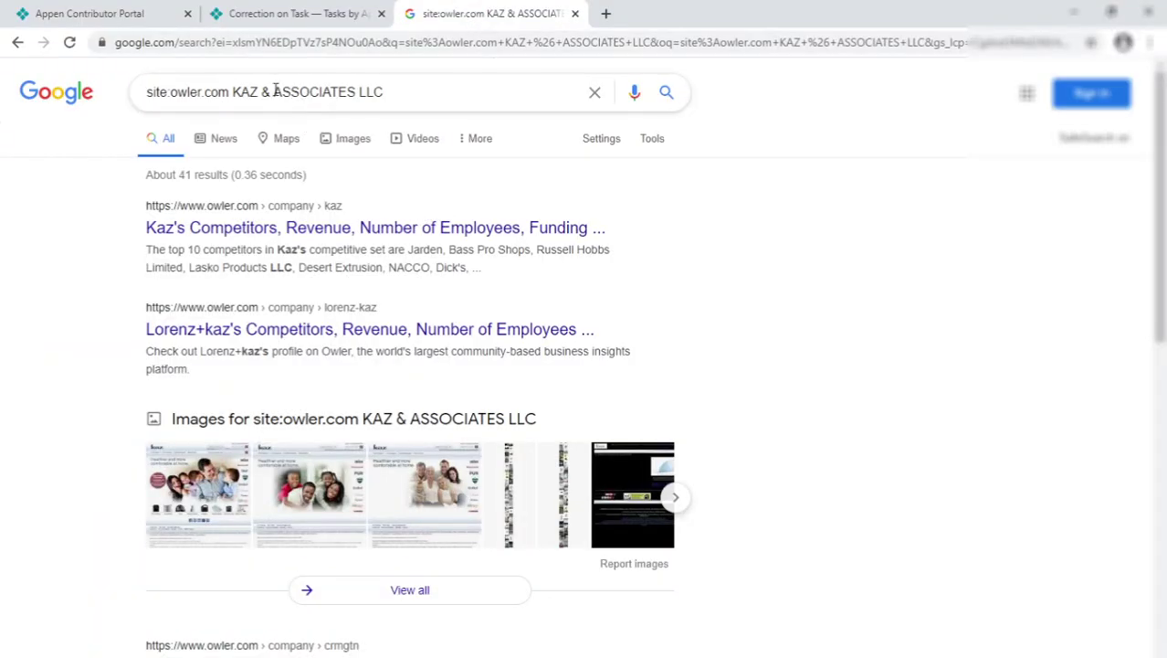
{"action": "left_click_drag", "start_coordinate": [274, 91], "coordinate": [422, 94]}
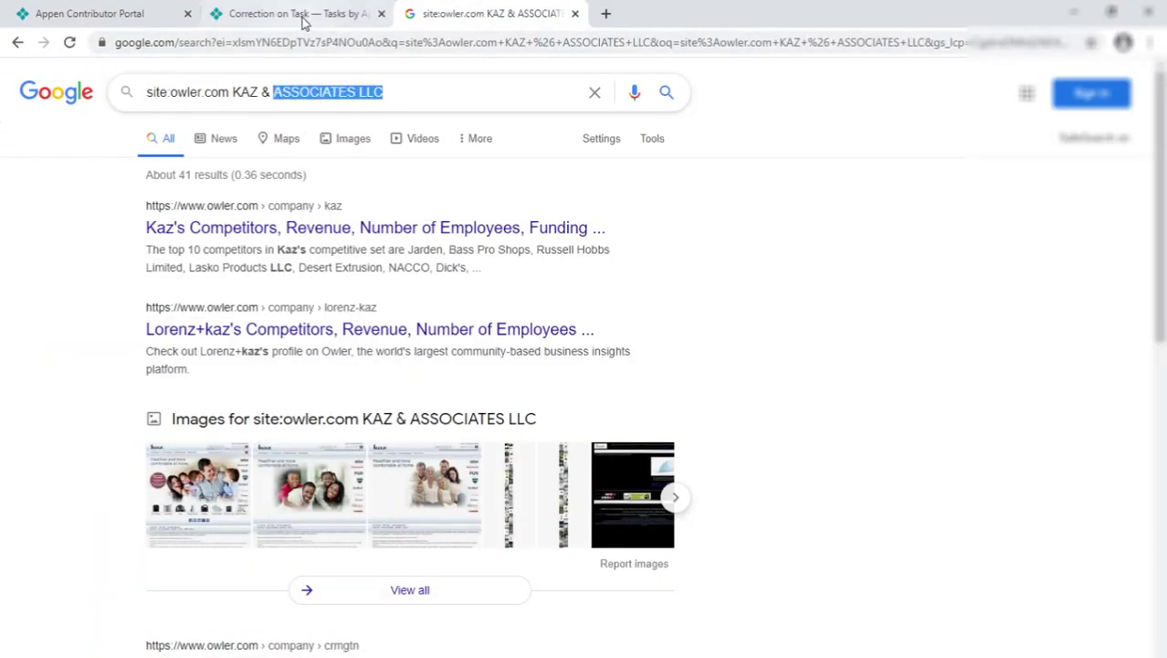
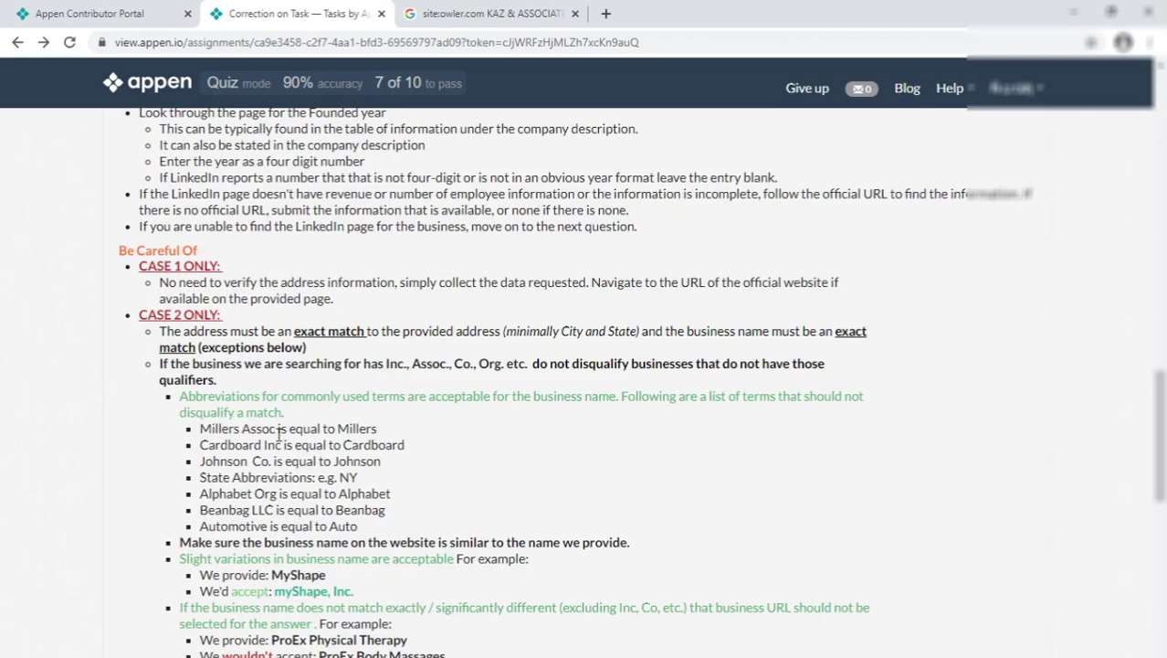
{"action": "scroll", "coordinate": [254, 431], "scroll_direction": "down", "scroll_amount": 3}
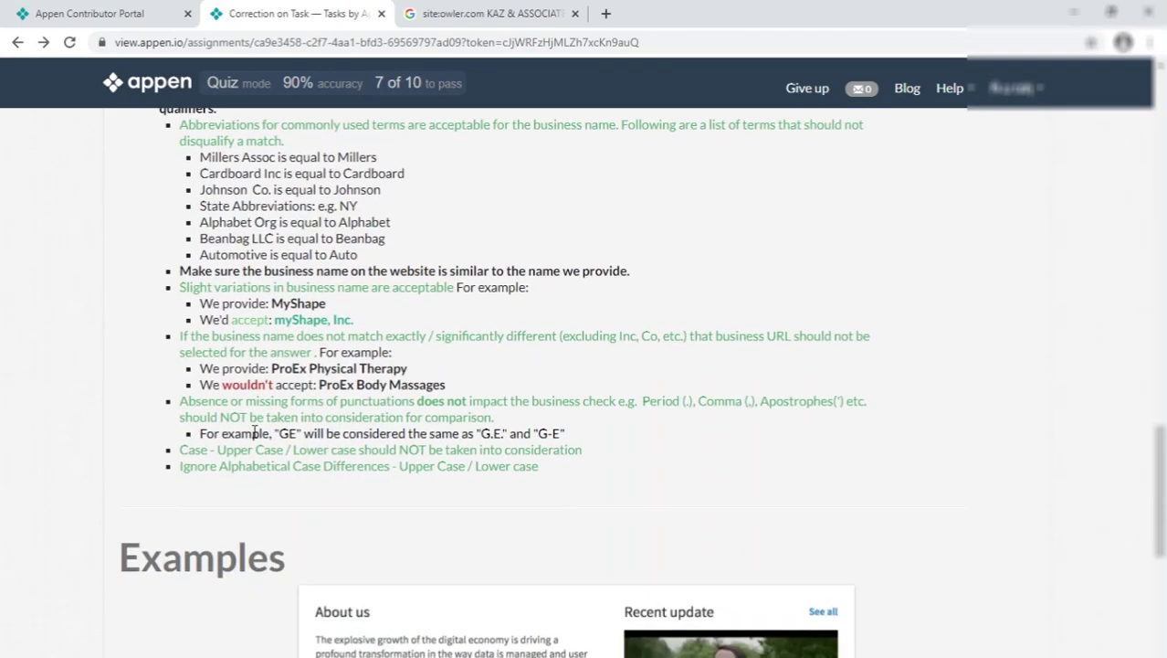
{"action": "scroll", "coordinate": [253, 433], "scroll_direction": "up", "scroll_amount": 3}
{"action": "left_click_drag", "start_coordinate": [200, 429], "coordinate": [378, 429]}
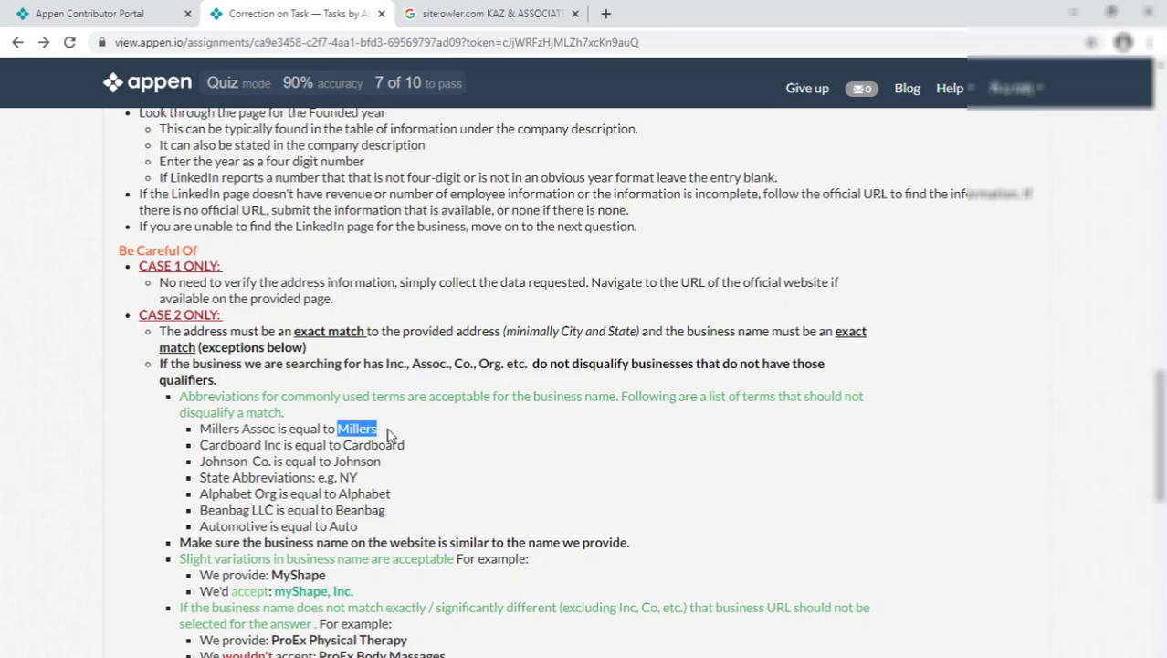
{"action": "left_click", "coordinate": [325, 437]}
Open the Owler profile of Kaz from the search results in an incognito window
{"action": "left_click", "coordinate": [457, 14]}
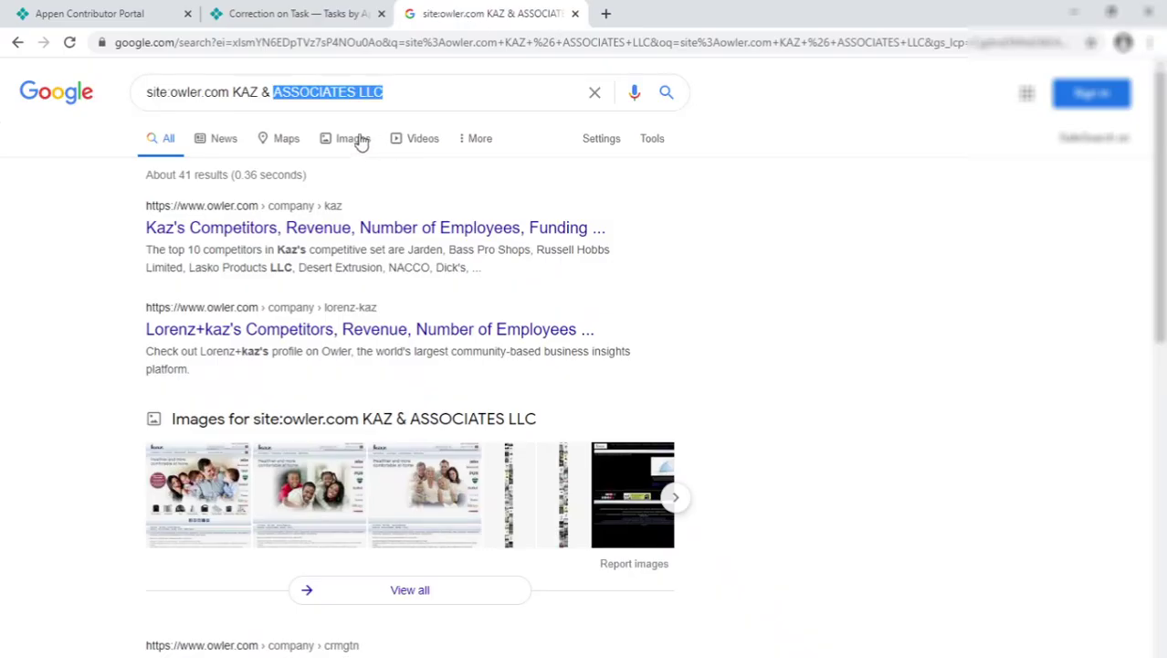
{"action": "right_click", "coordinate": [370, 232]}
{"action": "left_click", "coordinate": [467, 292]}
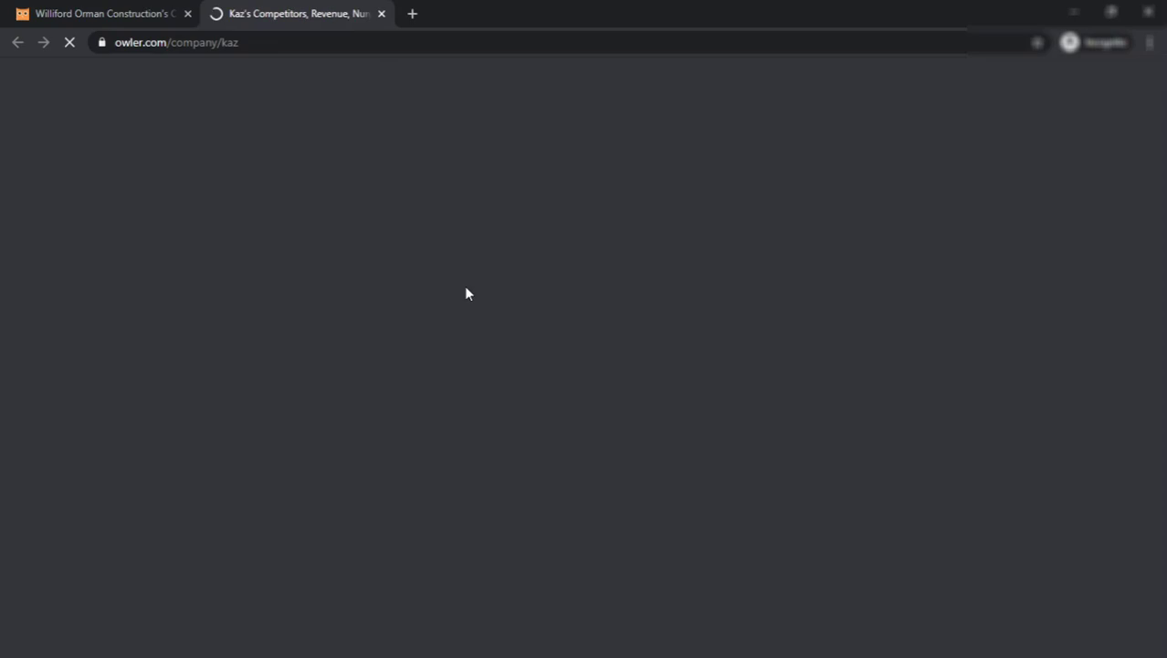
Return to the correction page, hide the instructions and check the city listed for KAZ & ASSOCIATES LLC
{"action": "key", "text": "alt+Tab"}
{"action": "key", "text": "ctrl+shift+Tab"}
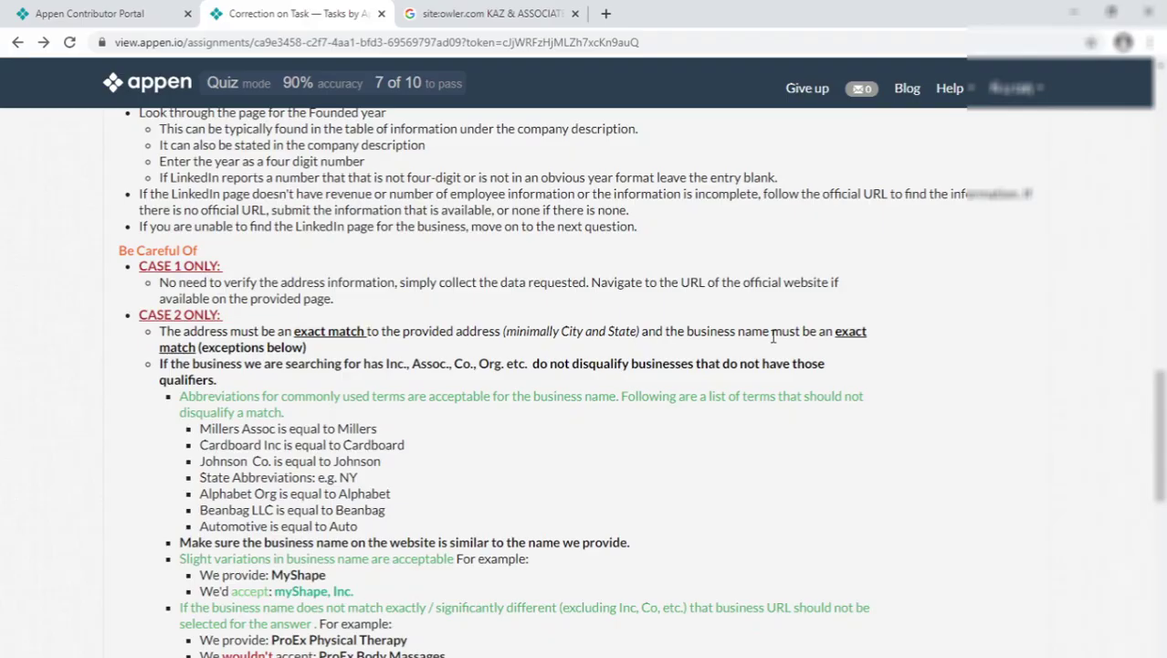
{"action": "scroll", "coordinate": [748, 339], "scroll_direction": "up", "scroll_amount": 10}
{"action": "left_click", "coordinate": [912, 316]}
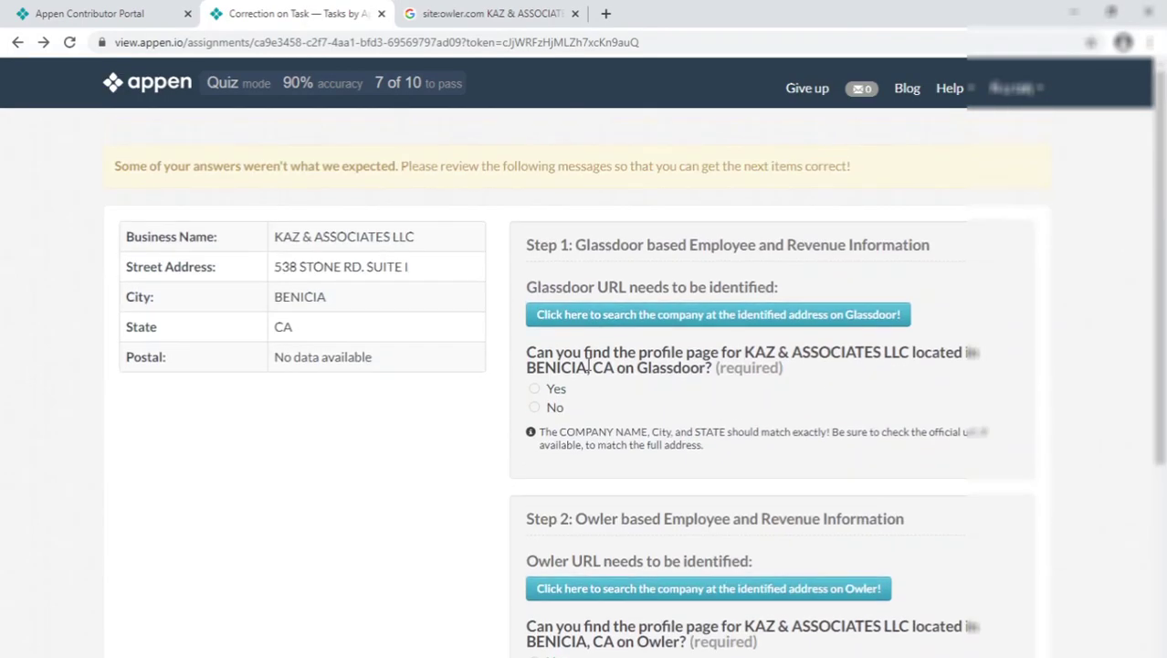
{"action": "double_click", "coordinate": [292, 299]}
Close the incognito window showing the Owler sign-up form and reopen the Kaz profile in a fresh incognito window
{"action": "key", "text": "alt+Tab"}
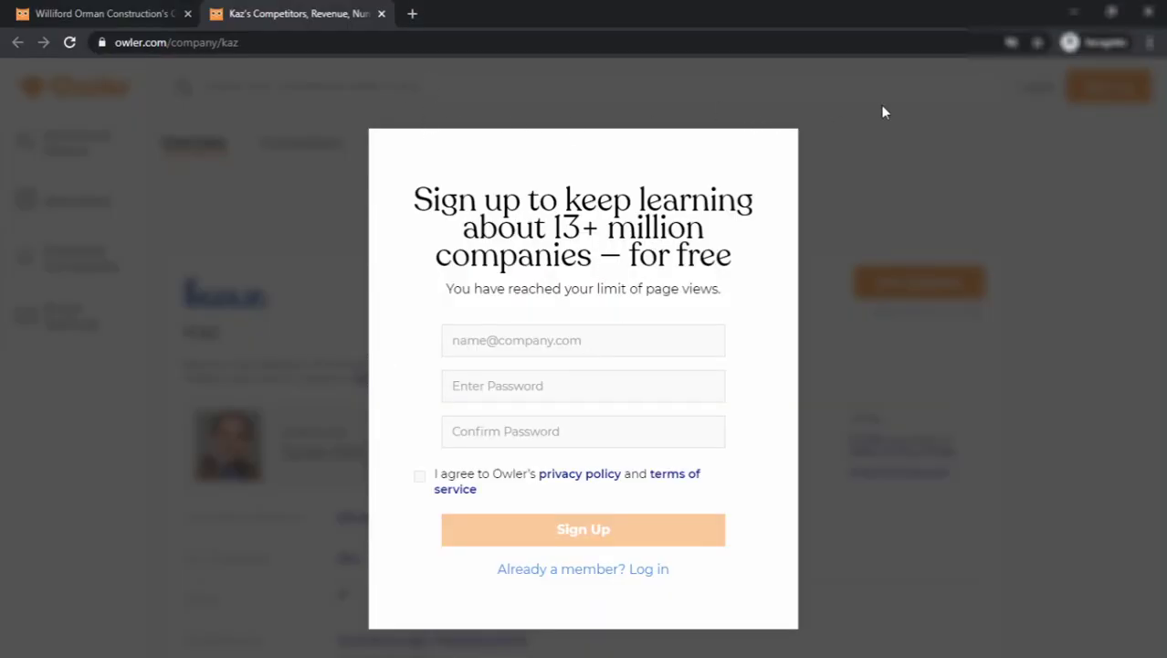
{"action": "left_click", "coordinate": [1148, 12]}
{"action": "left_click", "coordinate": [479, 13]}
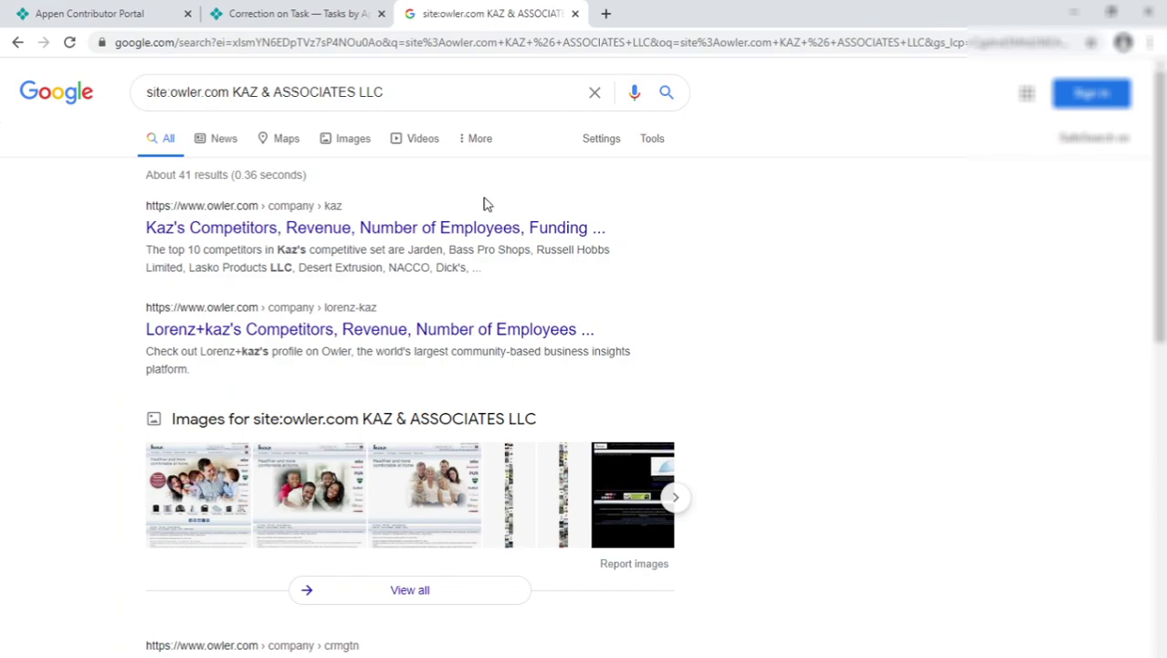
{"action": "right_click", "coordinate": [309, 239]}
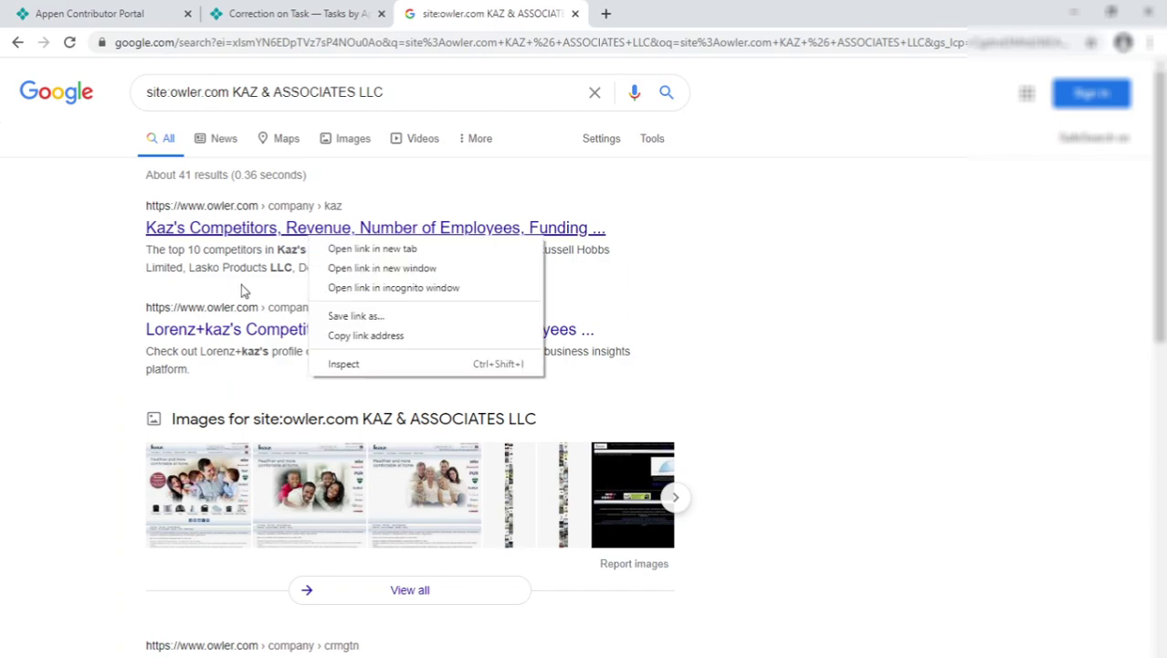
{"action": "left_click", "coordinate": [414, 289]}
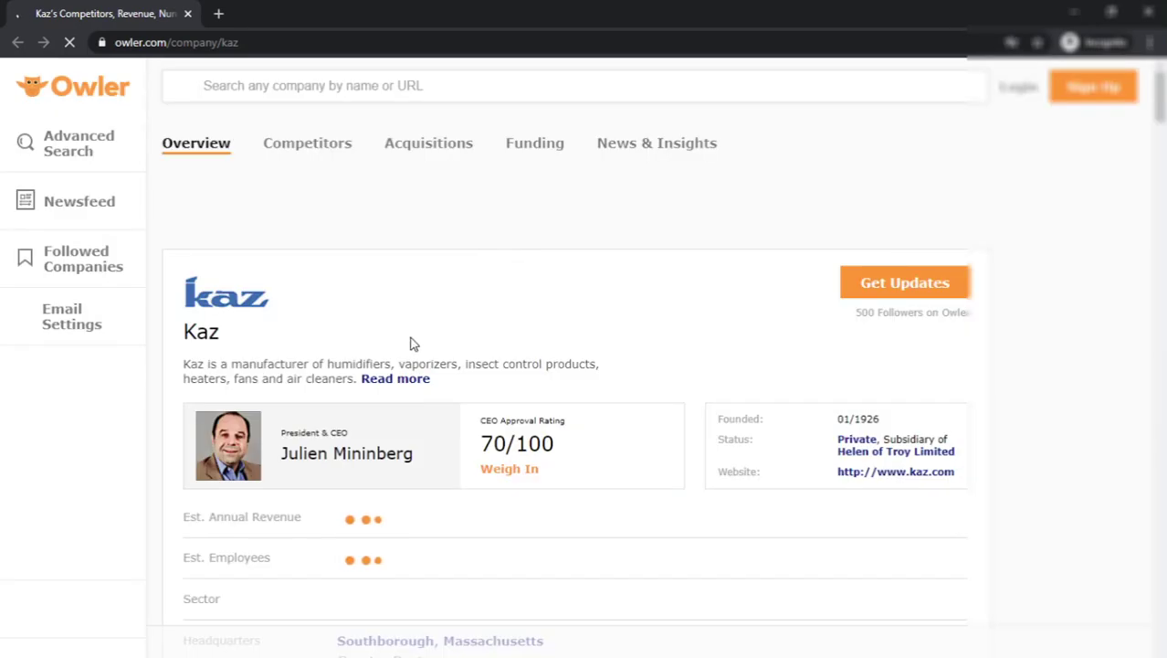
Look through the Kaz profile on Owler, including competitors, funding and news, and check the company's headquarters location
{"action": "scroll", "coordinate": [359, 384], "scroll_direction": "down", "scroll_amount": 10}
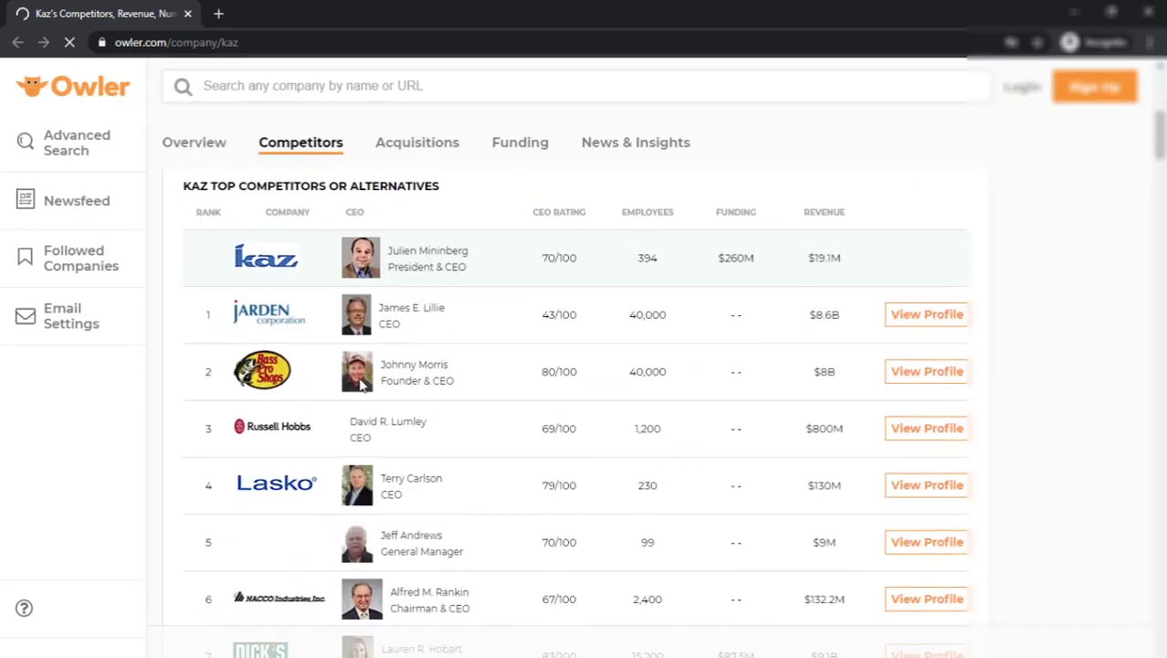
{"action": "scroll", "coordinate": [359, 383], "scroll_direction": "down", "scroll_amount": 10}
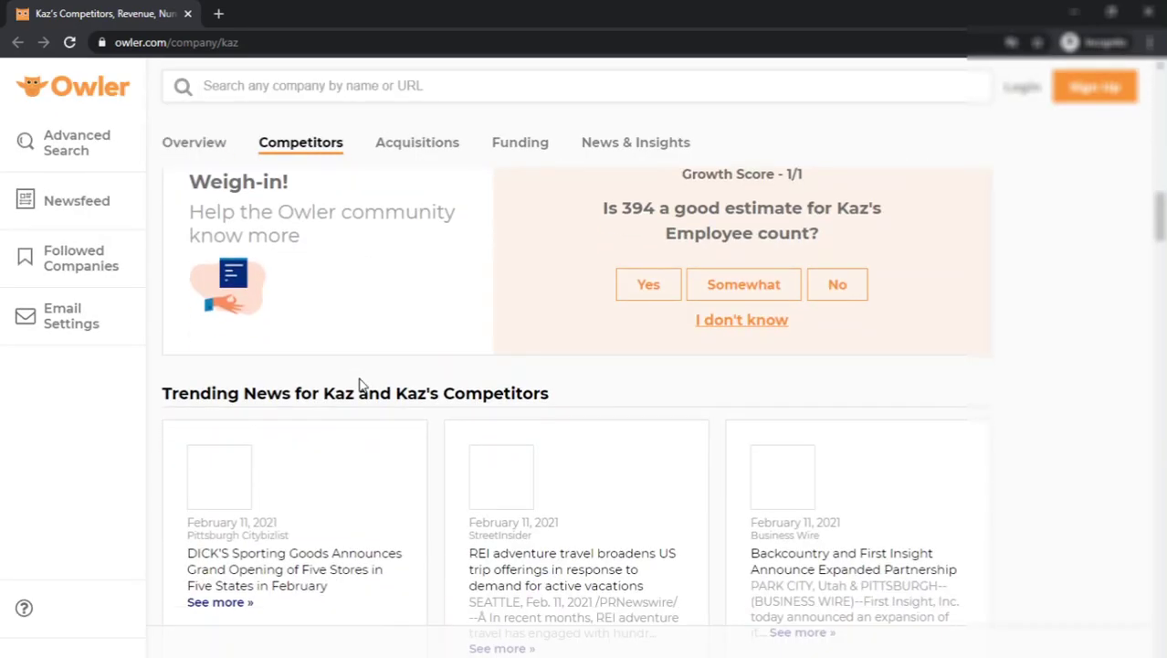
{"action": "scroll", "coordinate": [359, 384], "scroll_direction": "down", "scroll_amount": 10}
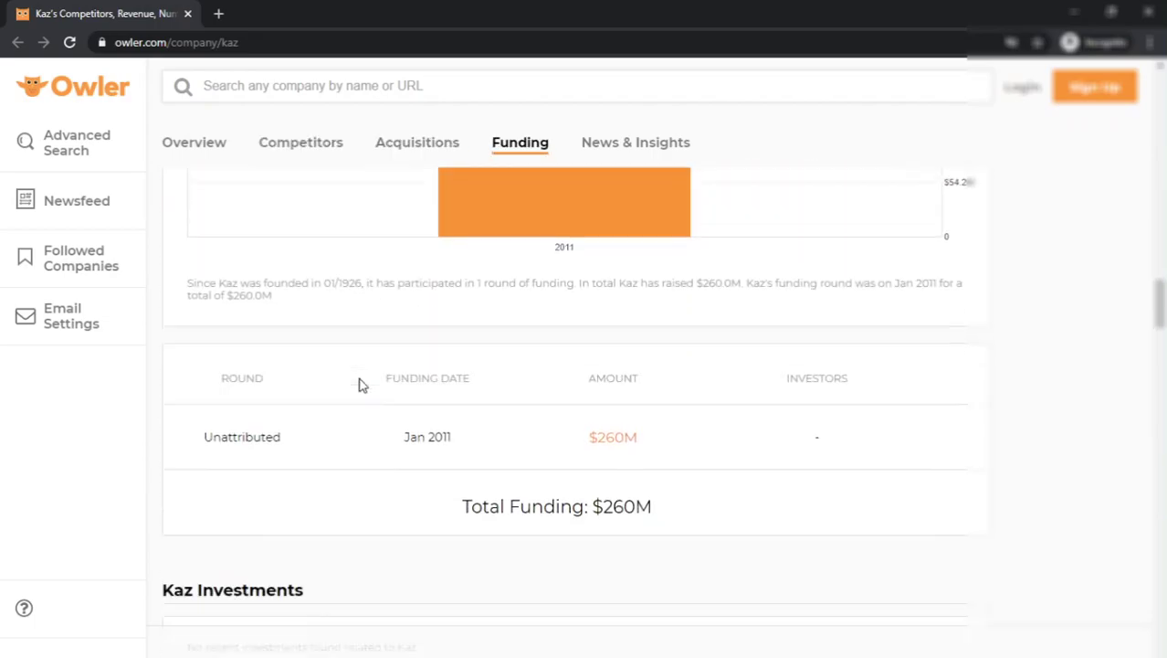
{"action": "scroll", "coordinate": [359, 384], "scroll_direction": "down", "scroll_amount": 15}
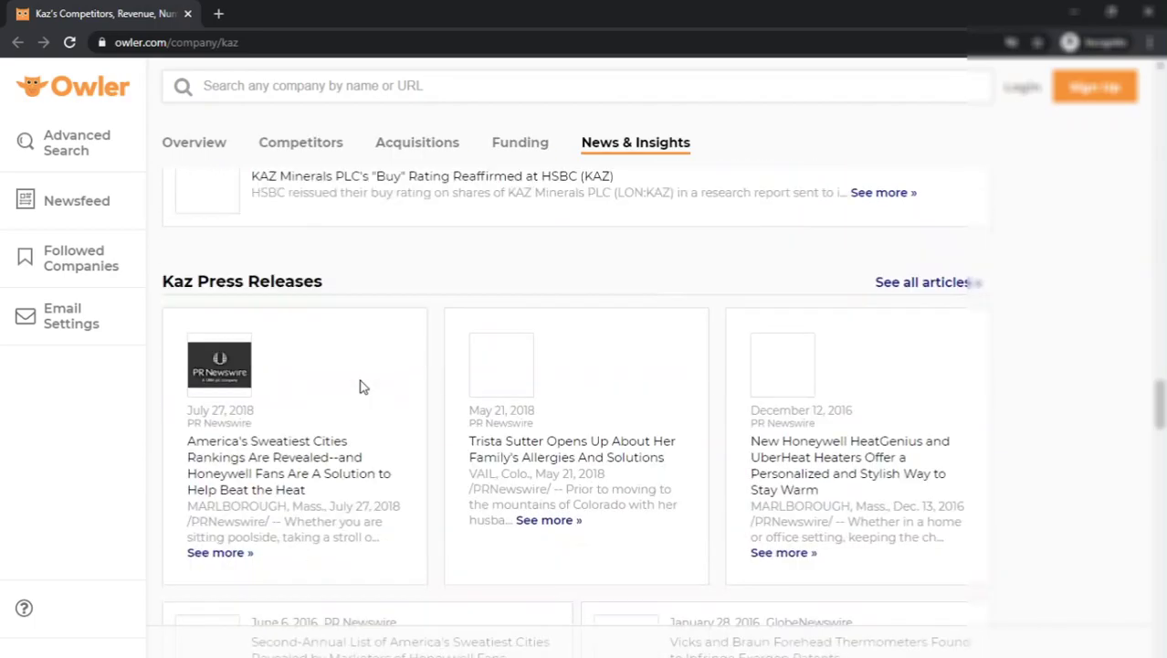
{"action": "scroll", "coordinate": [360, 388], "scroll_direction": "up", "scroll_amount": 20}
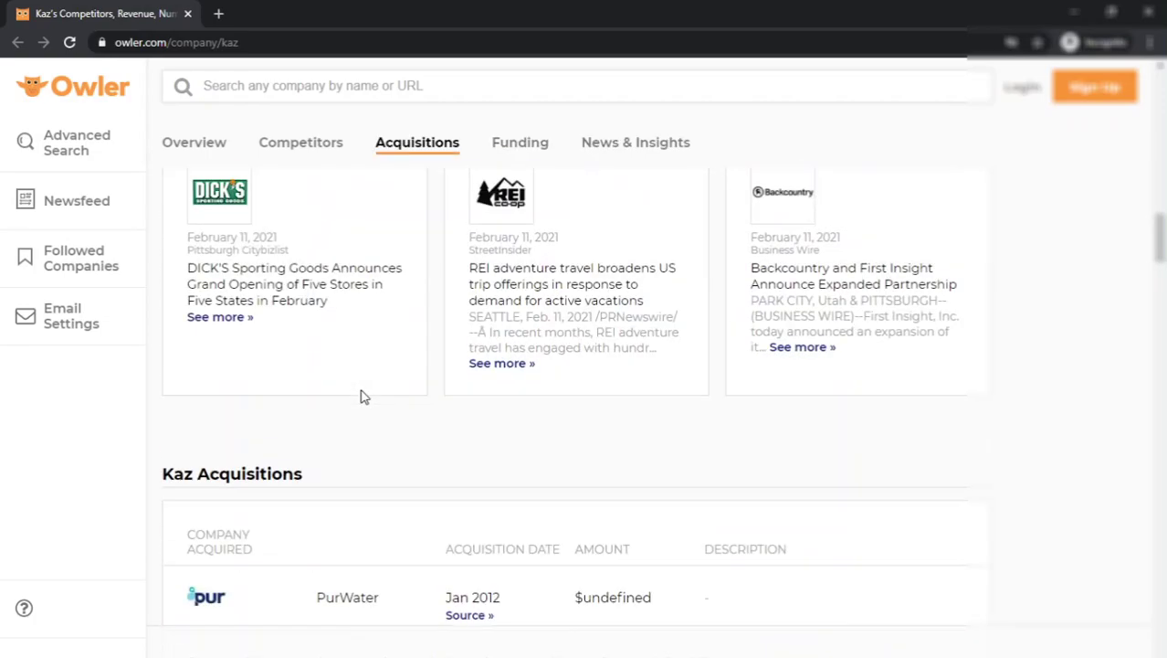
{"action": "scroll", "coordinate": [361, 395], "scroll_direction": "up", "scroll_amount": 10}
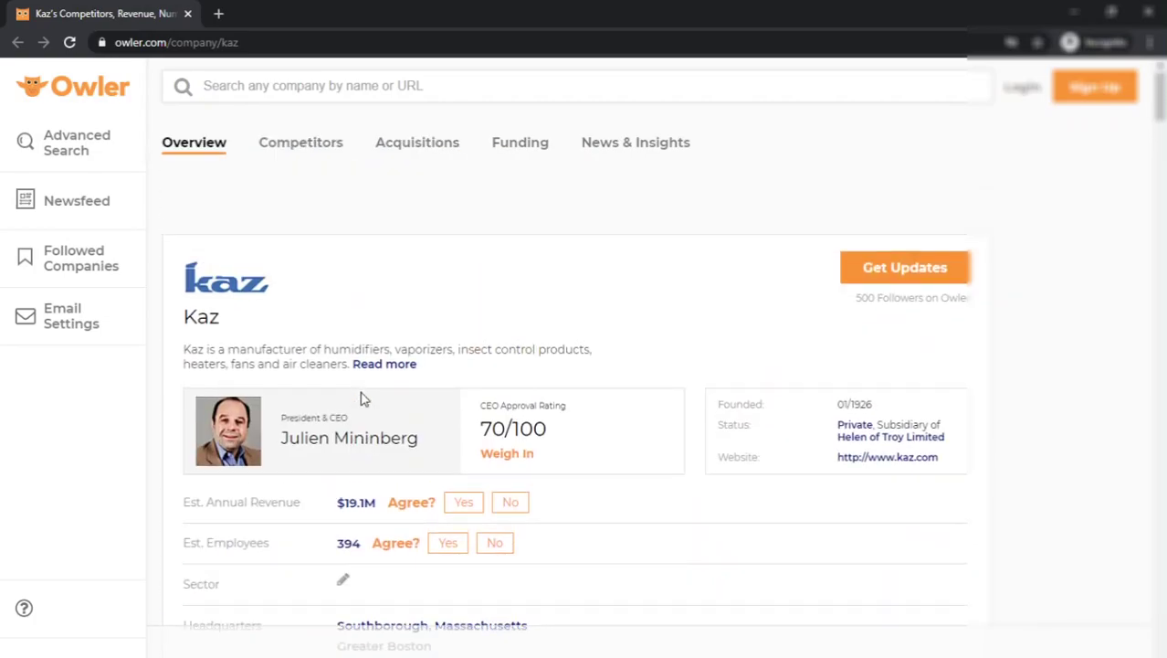
{"action": "scroll", "coordinate": [360, 398], "scroll_direction": "down", "scroll_amount": 3}
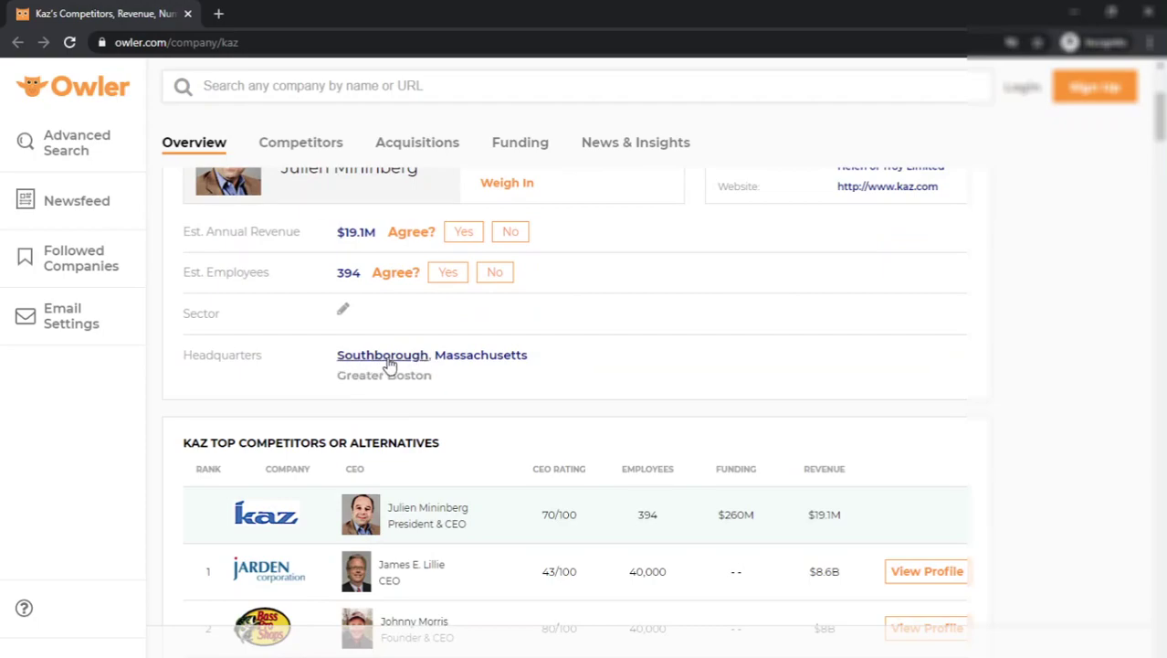
Return to the correction page and compare the state listed for KAZ & ASSOCIATES LLC with the Owler headquarters
{"action": "key", "text": "alt+Tab"}
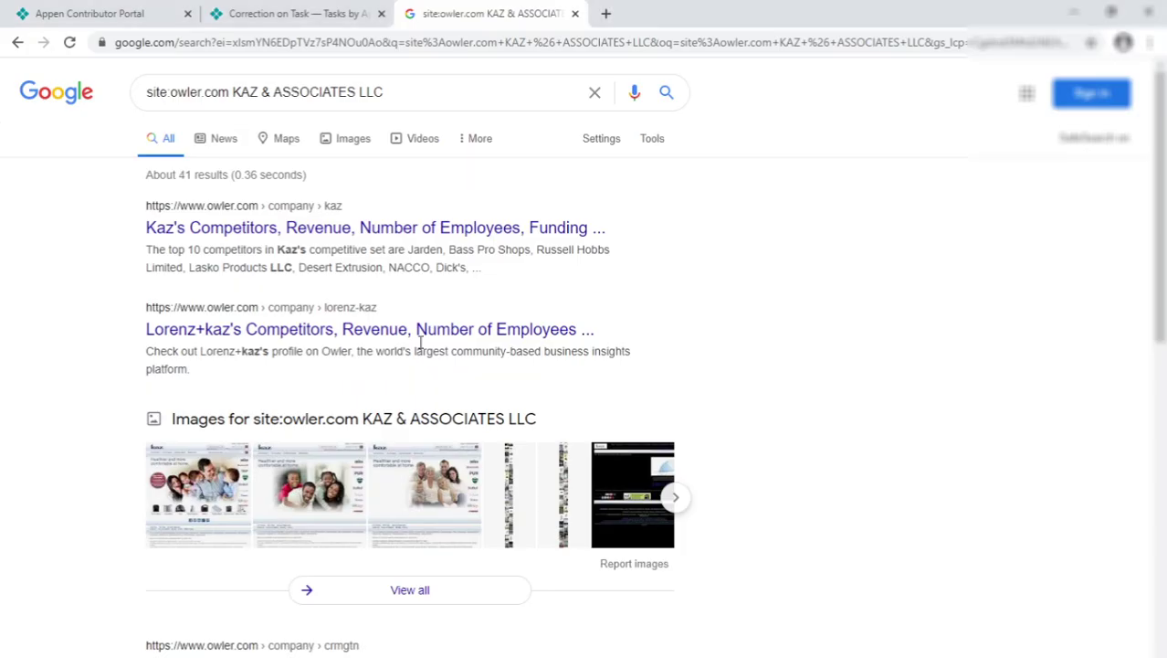
{"action": "key", "text": "ctrl+shift+Tab"}
{"action": "double_click", "coordinate": [285, 326]}
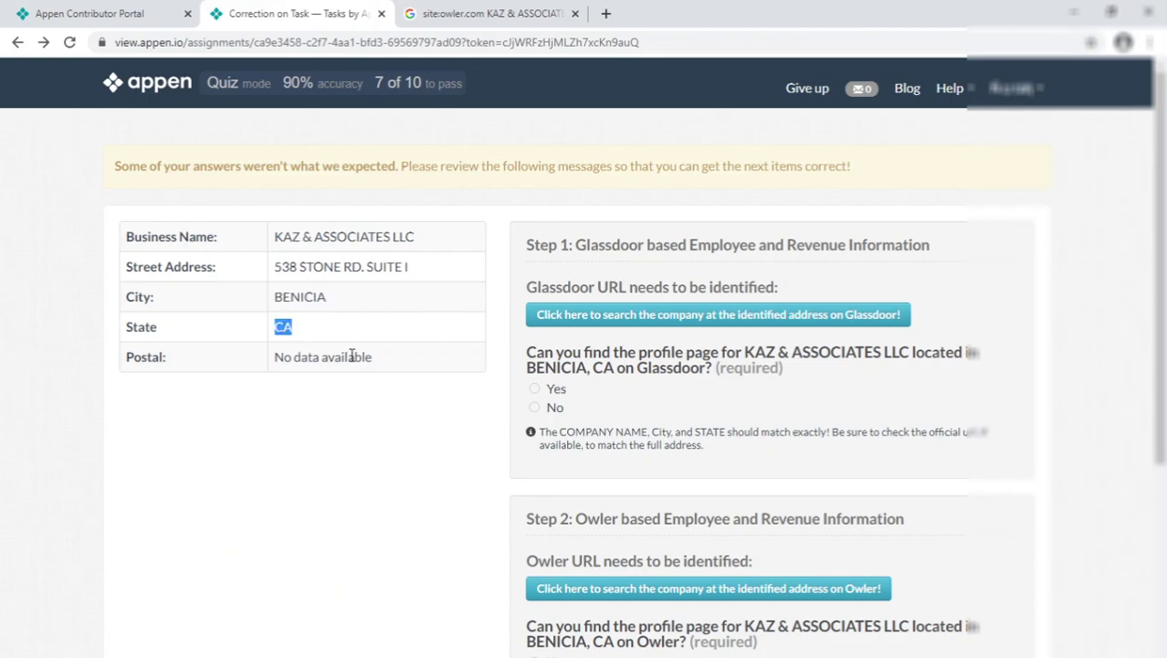
{"action": "scroll", "coordinate": [352, 360], "scroll_direction": "down", "scroll_amount": 5}
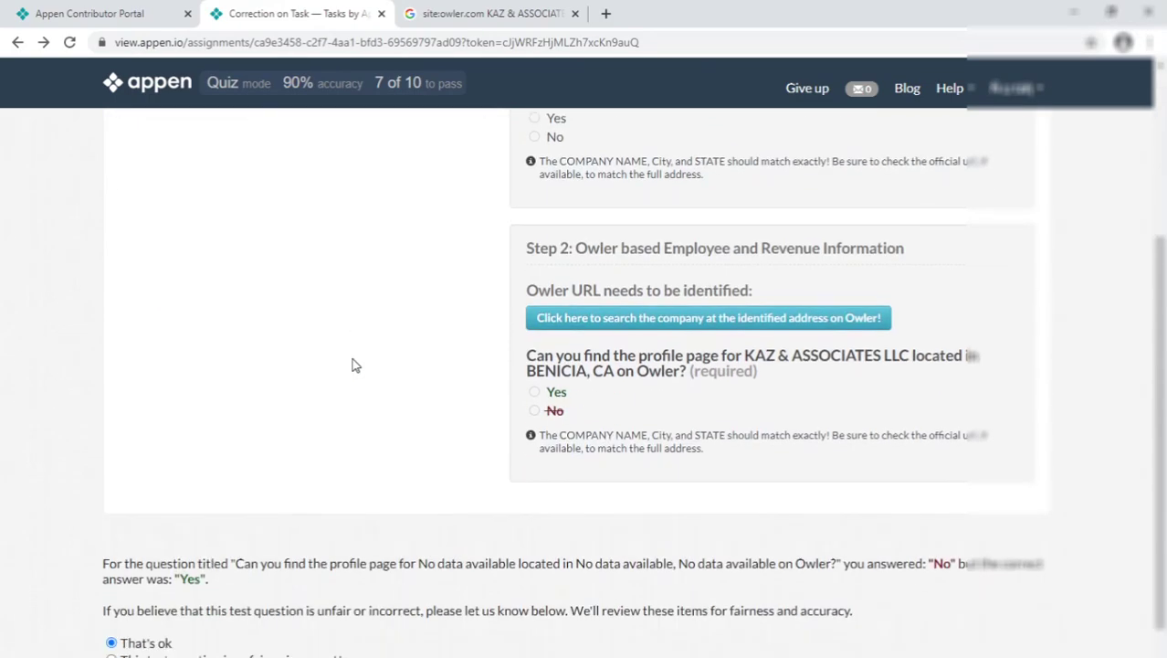
Recheck the Google results for the KAZ & ASSOCIATES LLC Owler search and return to the correction page
{"action": "left_click", "coordinate": [484, 13]}
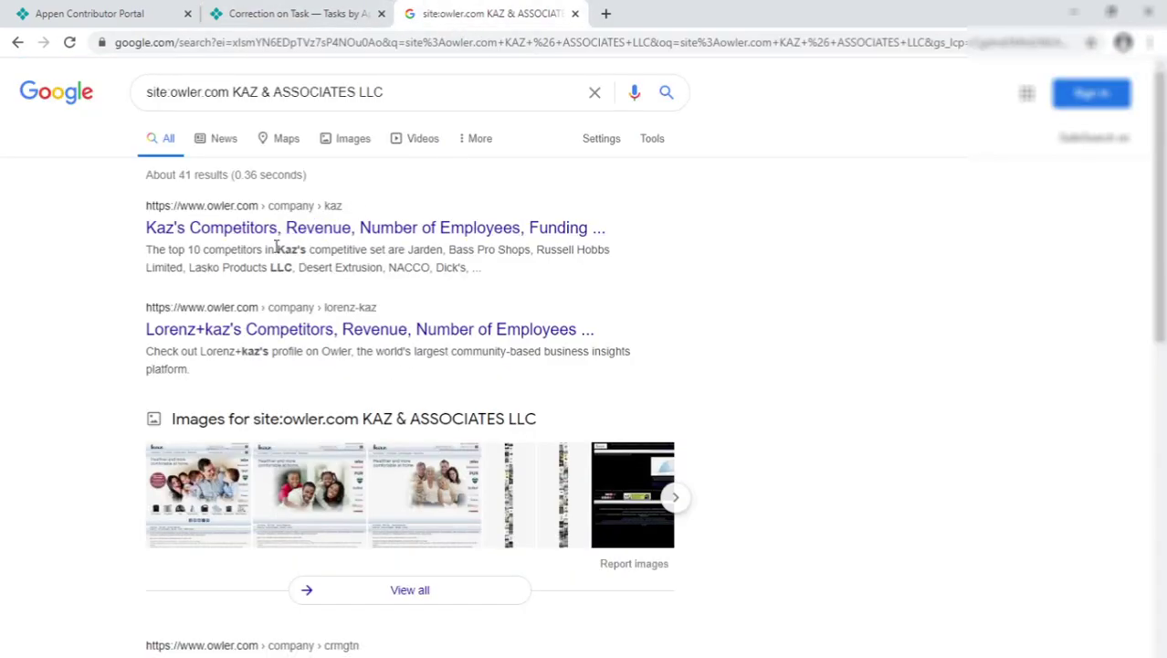
{"action": "scroll", "coordinate": [281, 257], "scroll_direction": "down", "scroll_amount": 3}
{"action": "scroll", "coordinate": [281, 253], "scroll_direction": "up", "scroll_amount": 3}
{"action": "left_click", "coordinate": [306, 14]}
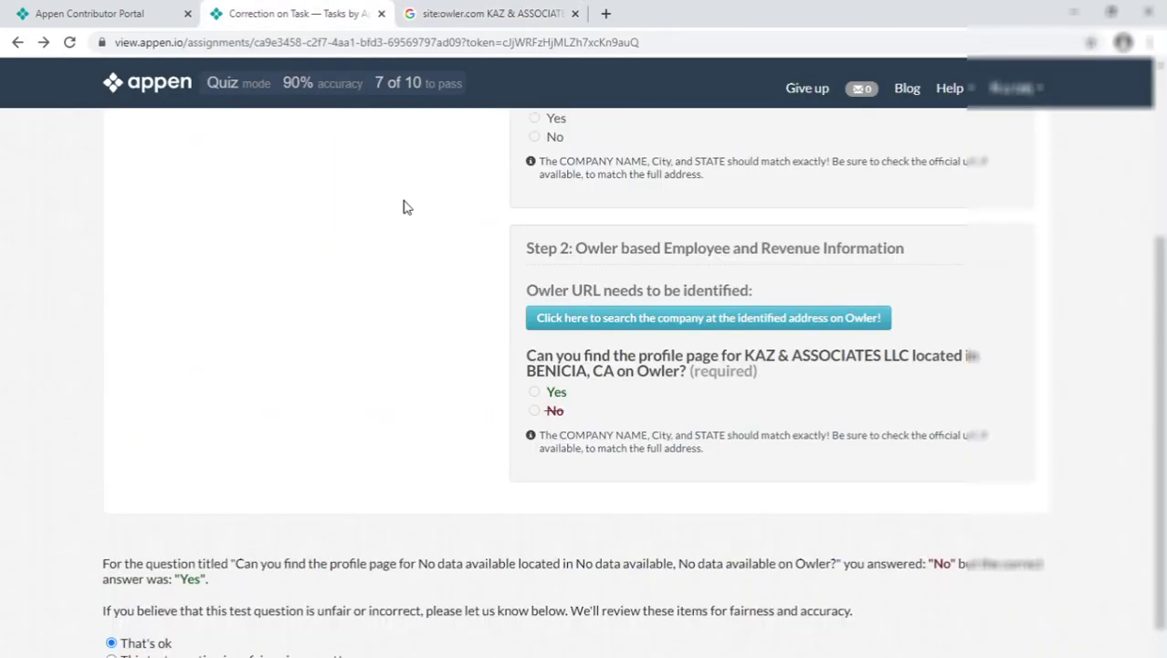
Choose "This test question is unfair or incorrect!" and read through the problems reported by other contributors
{"action": "scroll", "coordinate": [639, 402], "scroll_direction": "down", "scroll_amount": 2}
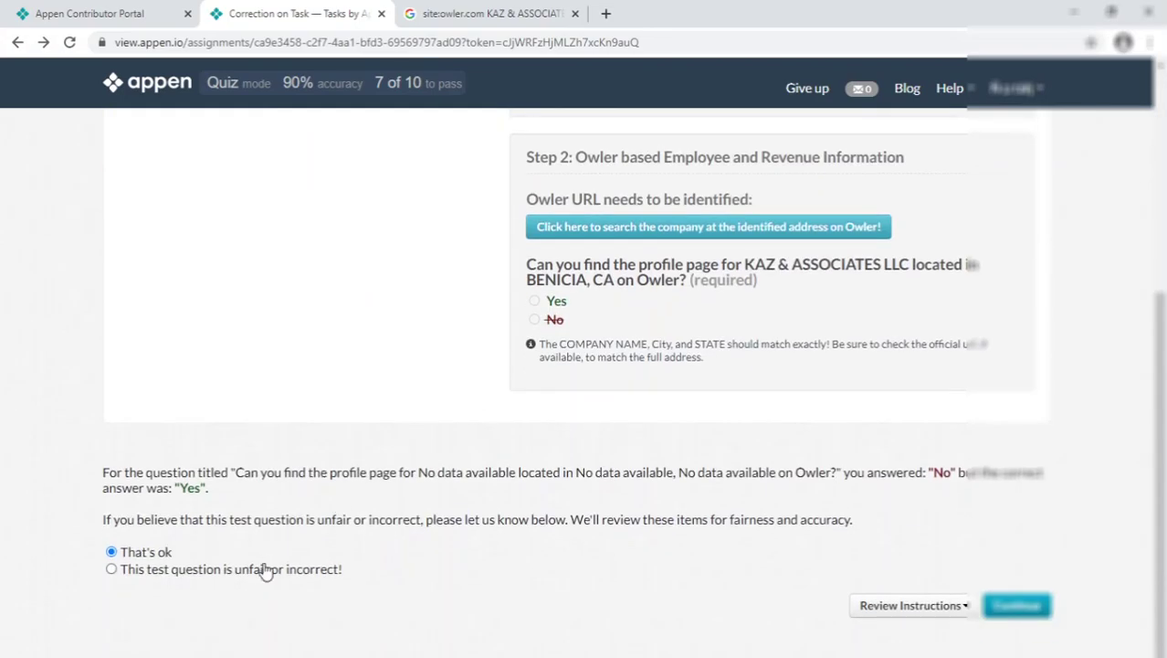
{"action": "left_click", "coordinate": [274, 569]}
{"action": "scroll", "coordinate": [470, 399], "scroll_direction": "down", "scroll_amount": 6}
{"action": "scroll", "coordinate": [463, 306], "scroll_direction": "down", "scroll_amount": 3}
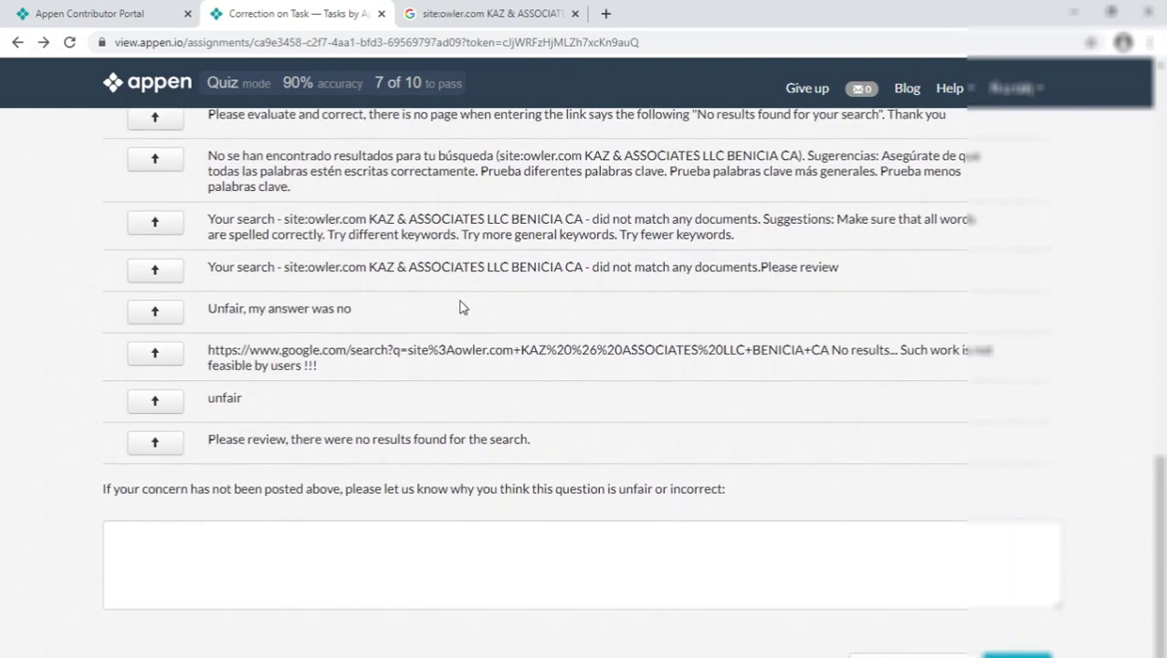
{"action": "scroll", "coordinate": [453, 349], "scroll_direction": "up", "scroll_amount": 6}
{"action": "scroll", "coordinate": [451, 365], "scroll_direction": "down", "scroll_amount": 6}
{"action": "scroll", "coordinate": [451, 375], "scroll_direction": "up", "scroll_amount": 15}
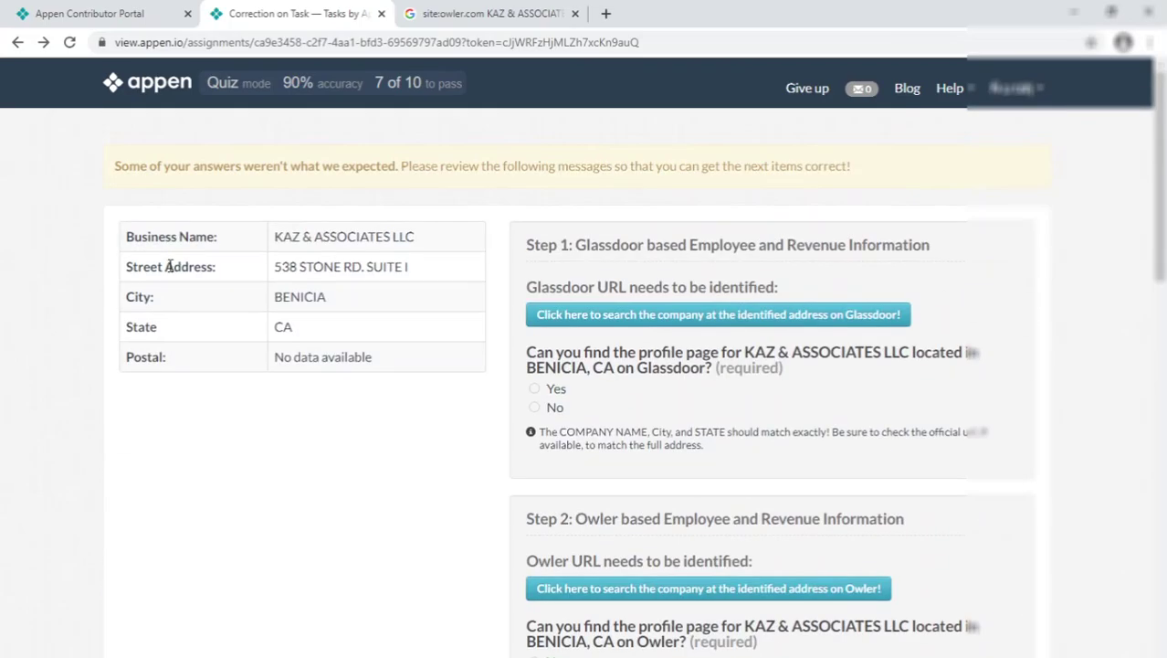
{"action": "scroll", "coordinate": [250, 271], "scroll_direction": "down", "scroll_amount": 13}
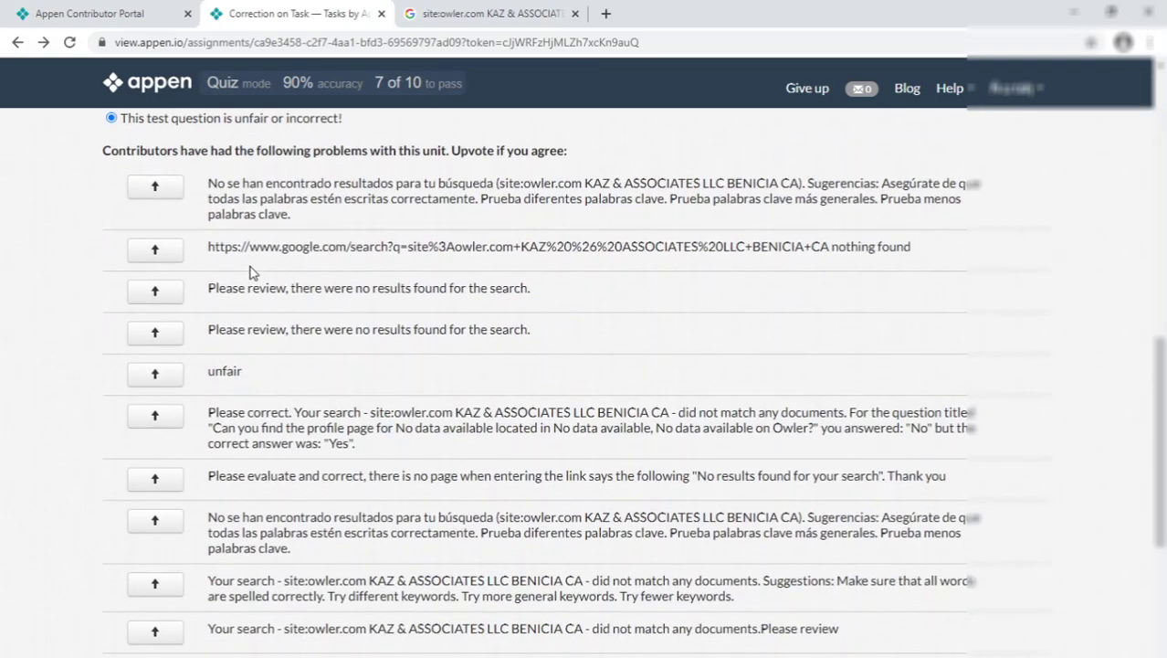
{"action": "scroll", "coordinate": [251, 271], "scroll_direction": "down", "scroll_amount": 3}
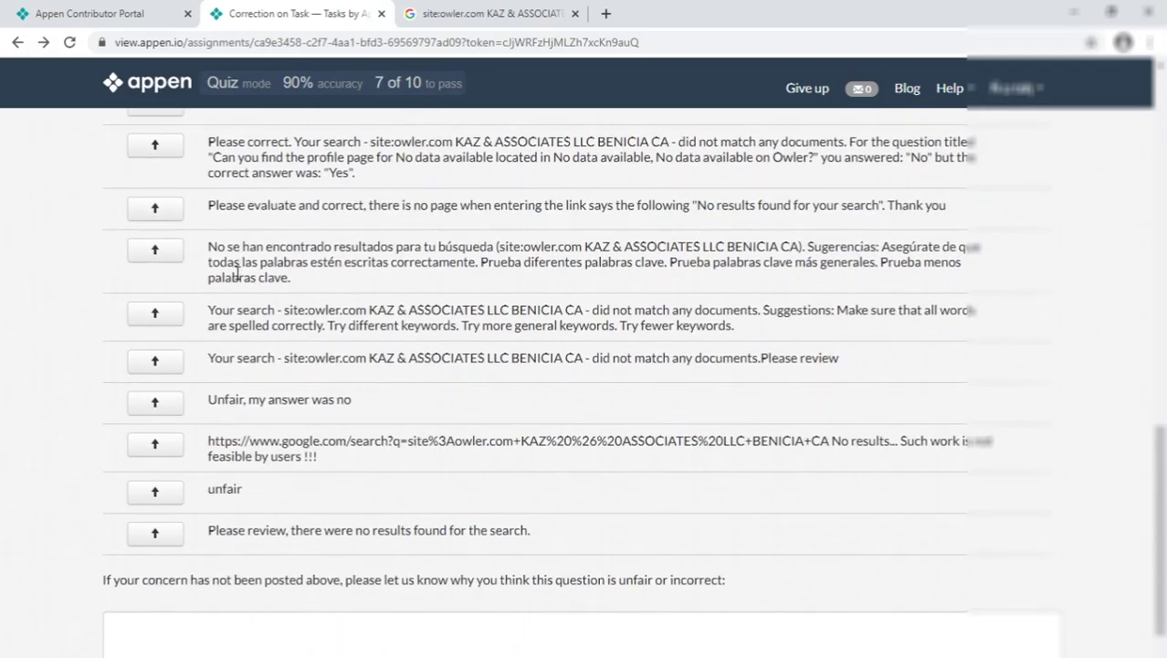
Leave the correction page and go forward to the quiz's working task page
{"action": "scroll", "coordinate": [243, 279], "scroll_direction": "up", "scroll_amount": 15}
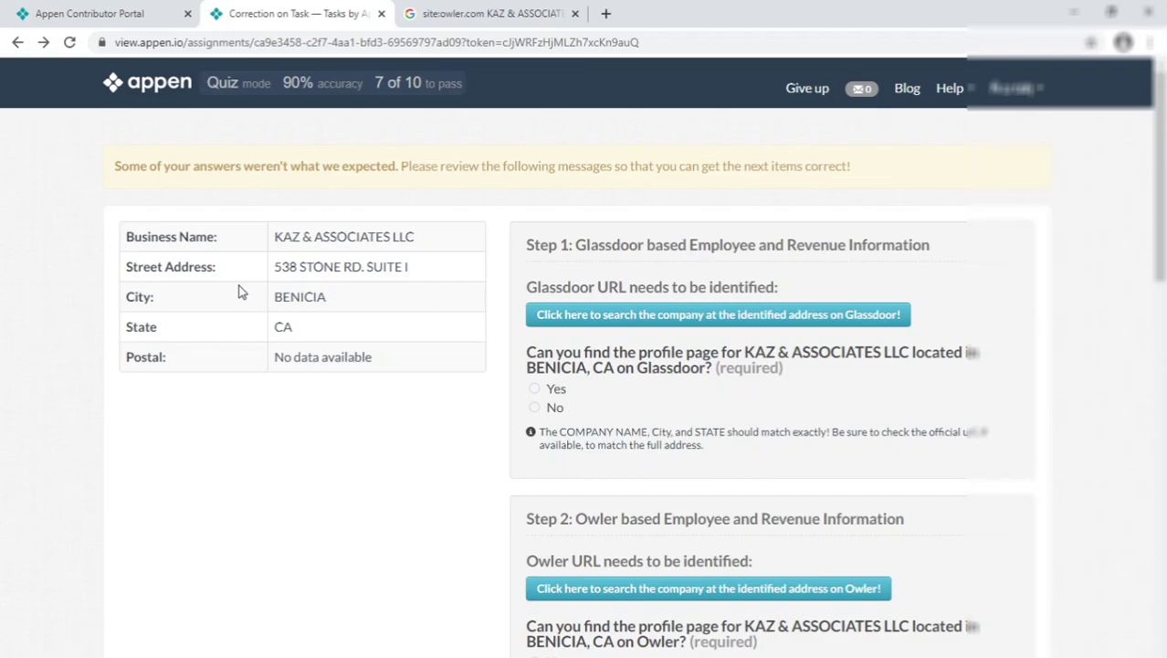
{"action": "left_click", "coordinate": [43, 42]}
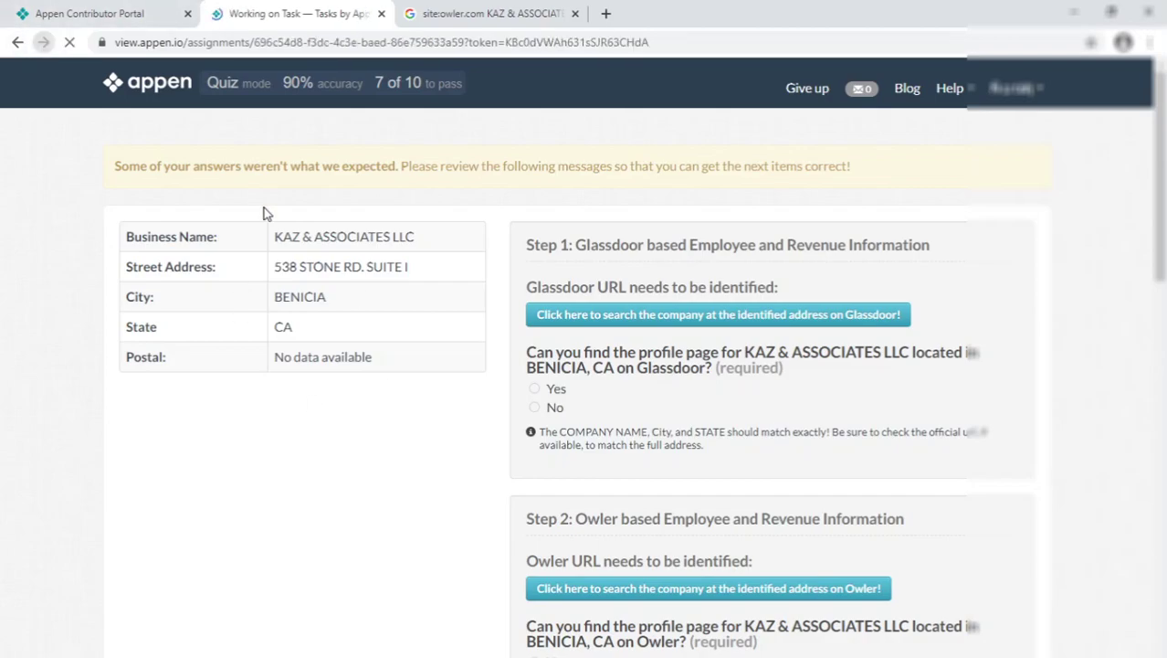